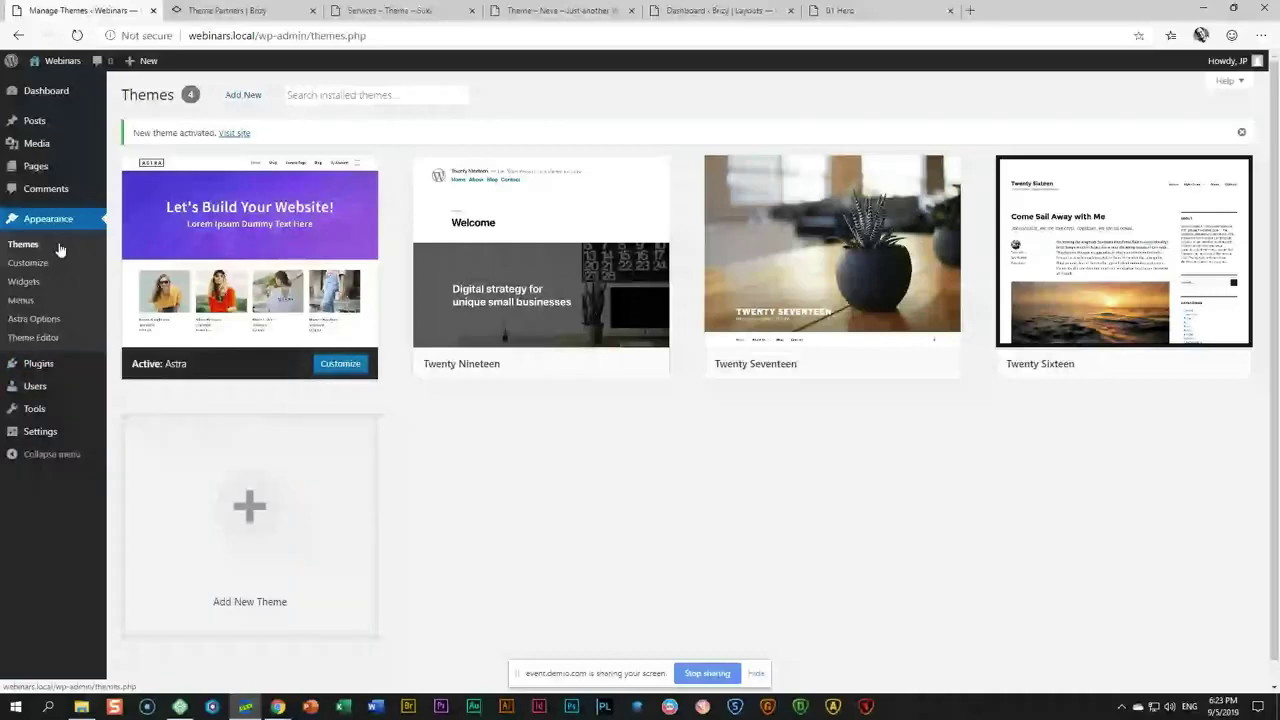
Search the plugin directory for brizy and install the Brizy – Page Builder plugin.
left_click(140, 388)
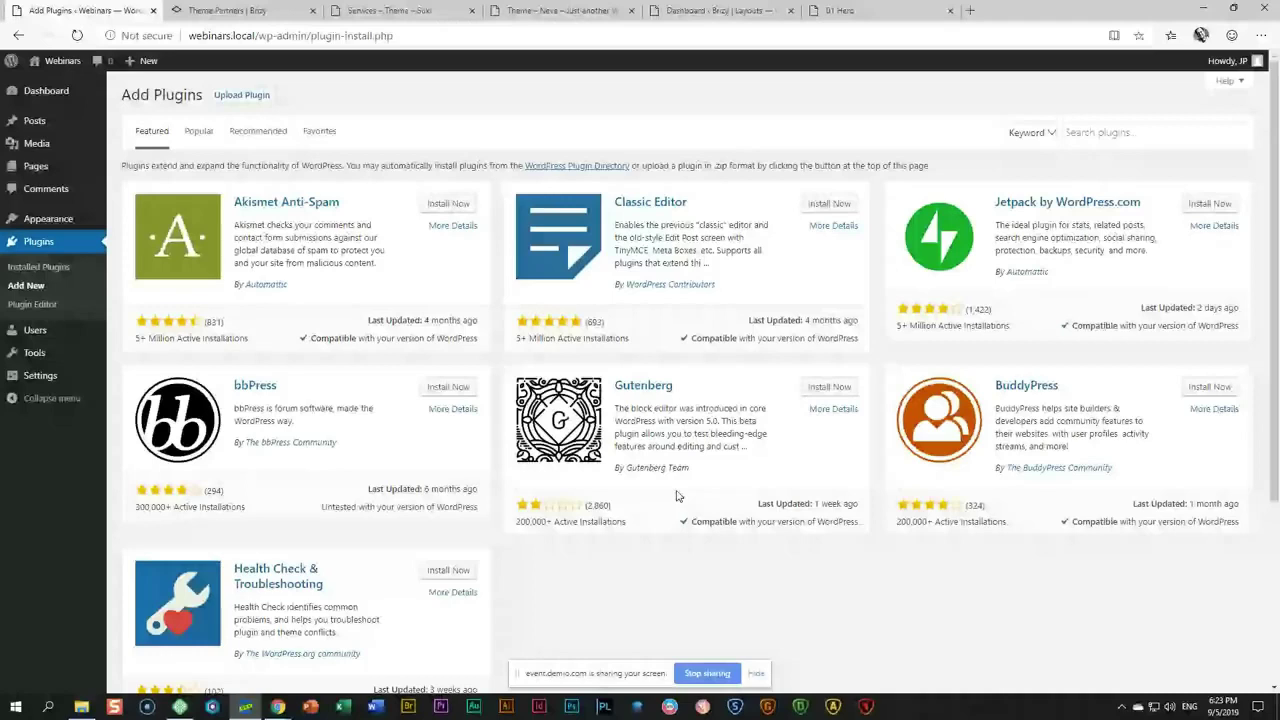
left_click(1110, 132)
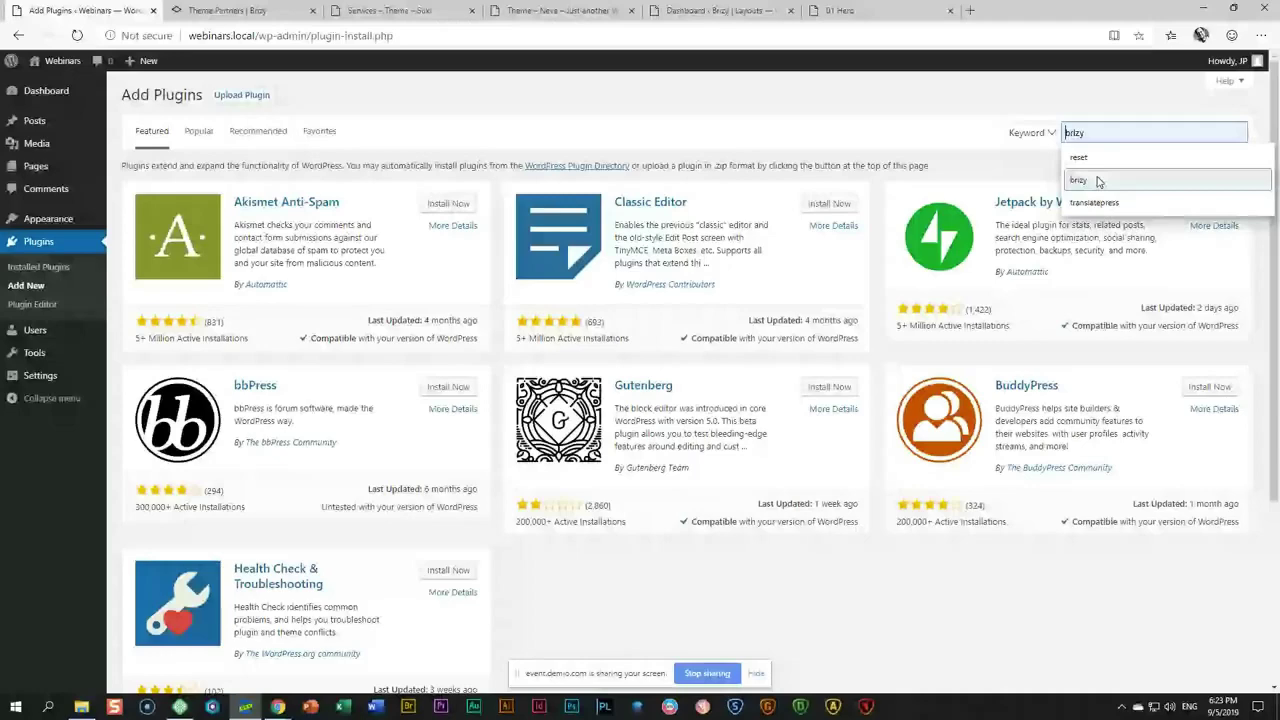
left_click(1098, 181)
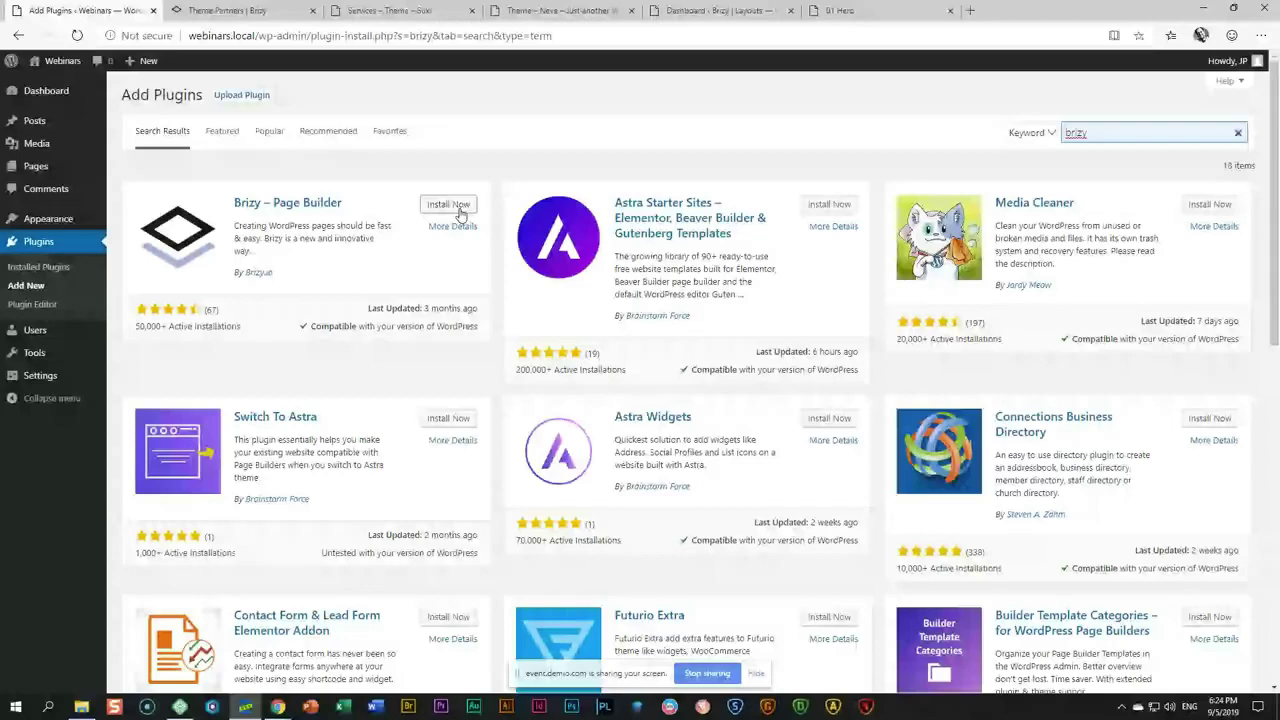
left_click(448, 205)
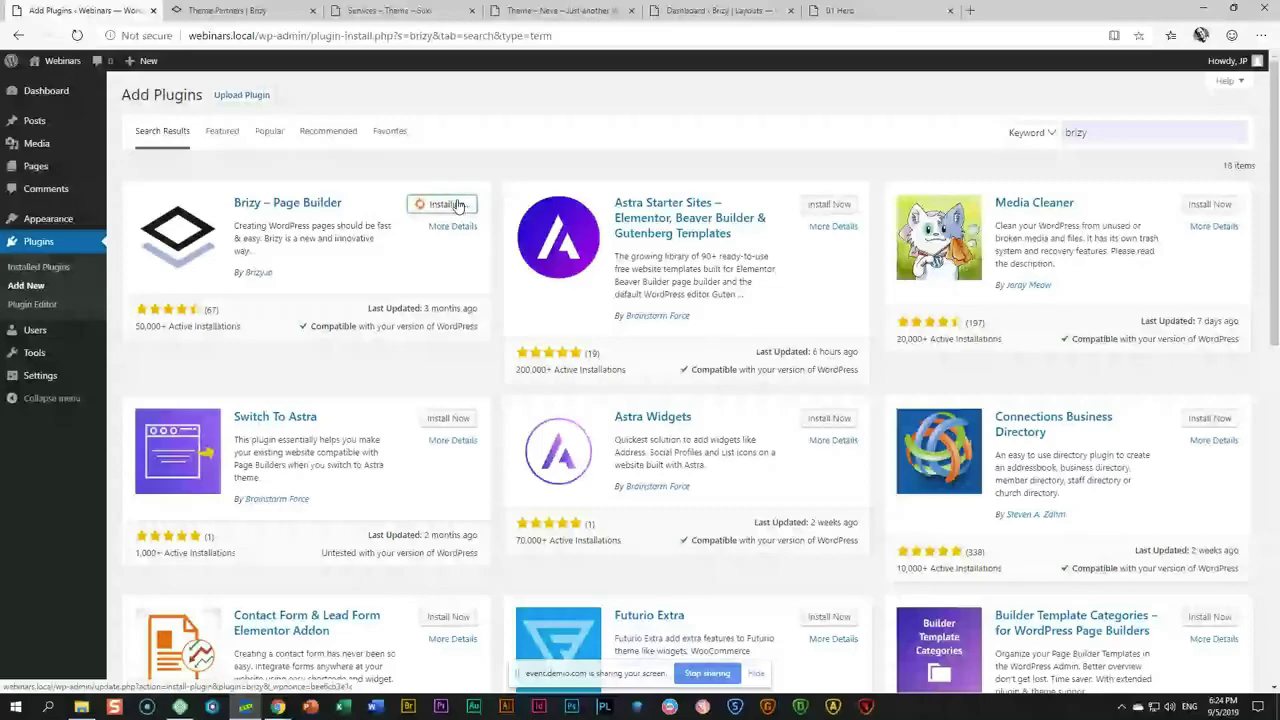
Examine the plans on the Brizy website's PRO pricing page and the full feature lists on its Free vs PRO page.
key("ctrl+Tab")
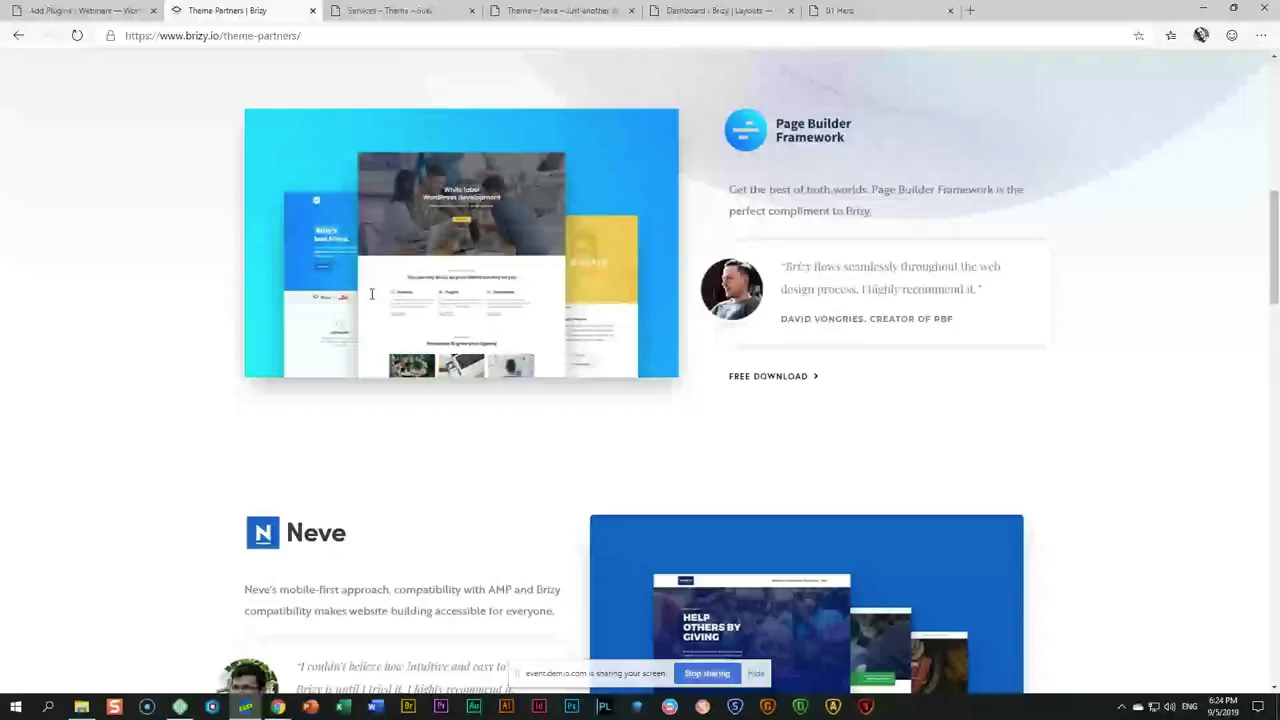
scroll(717, 203, "up", 10)
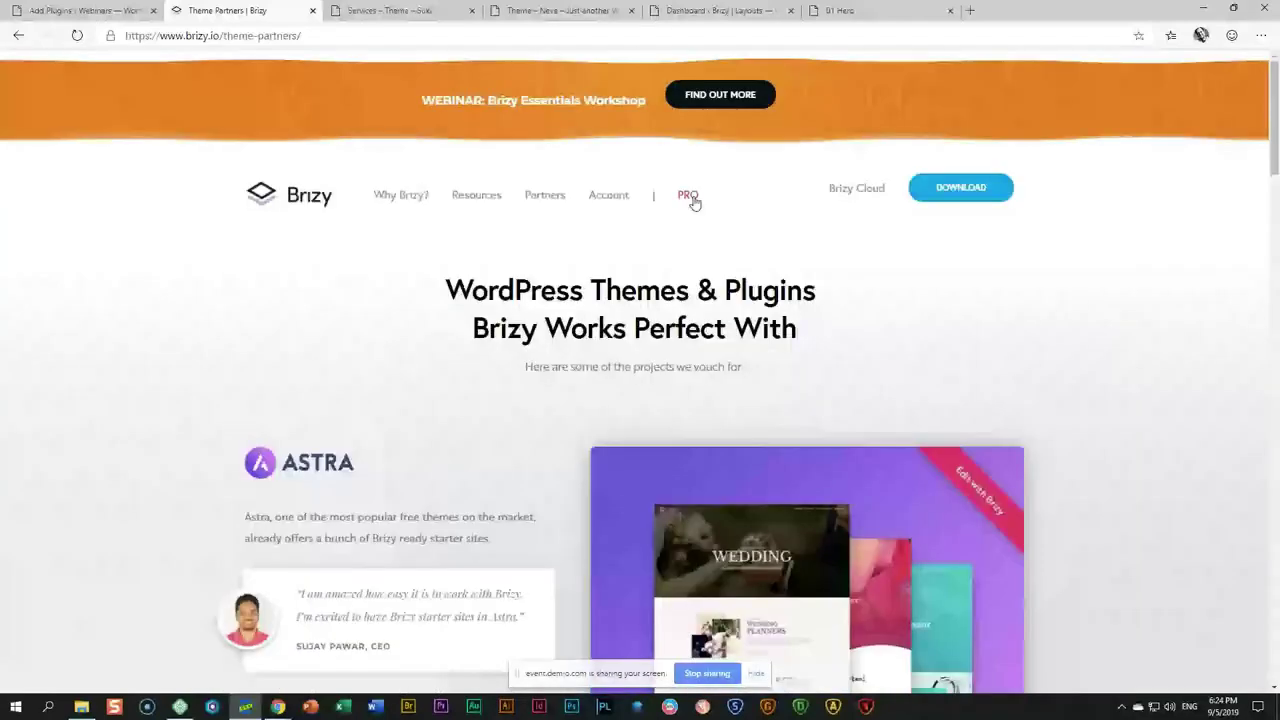
left_click(689, 196)
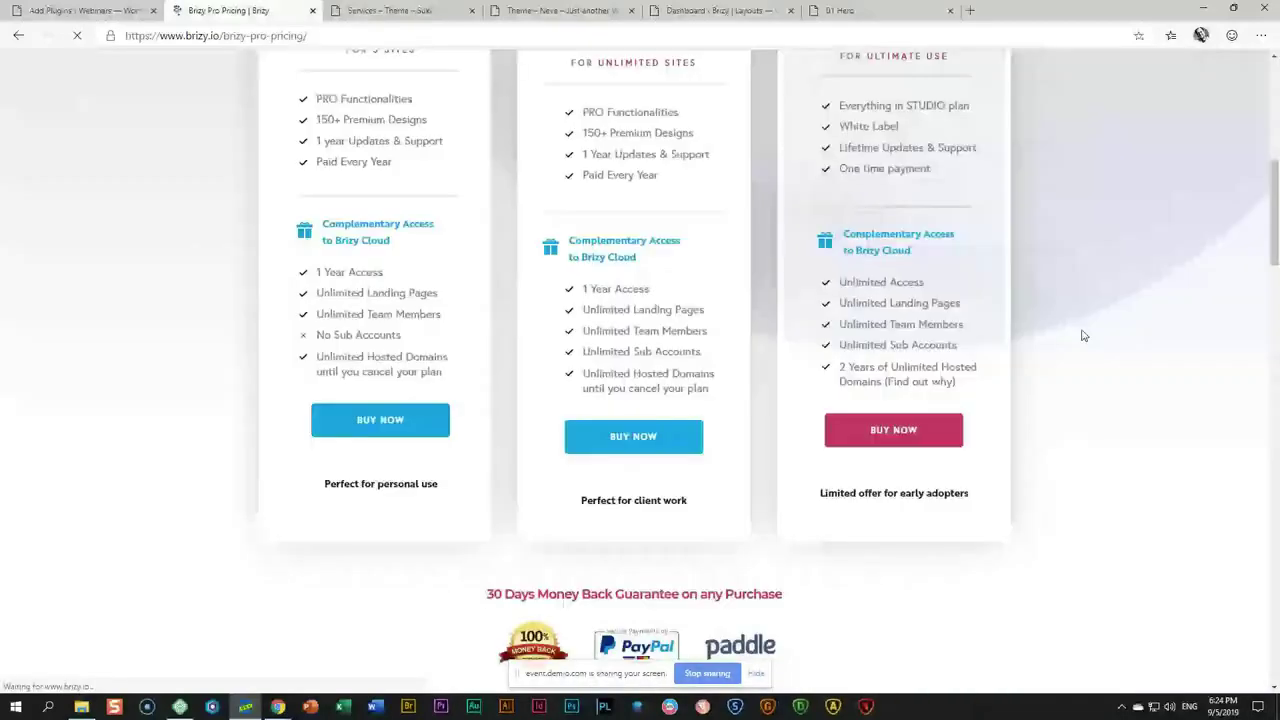
scroll(1083, 337, "down", 5)
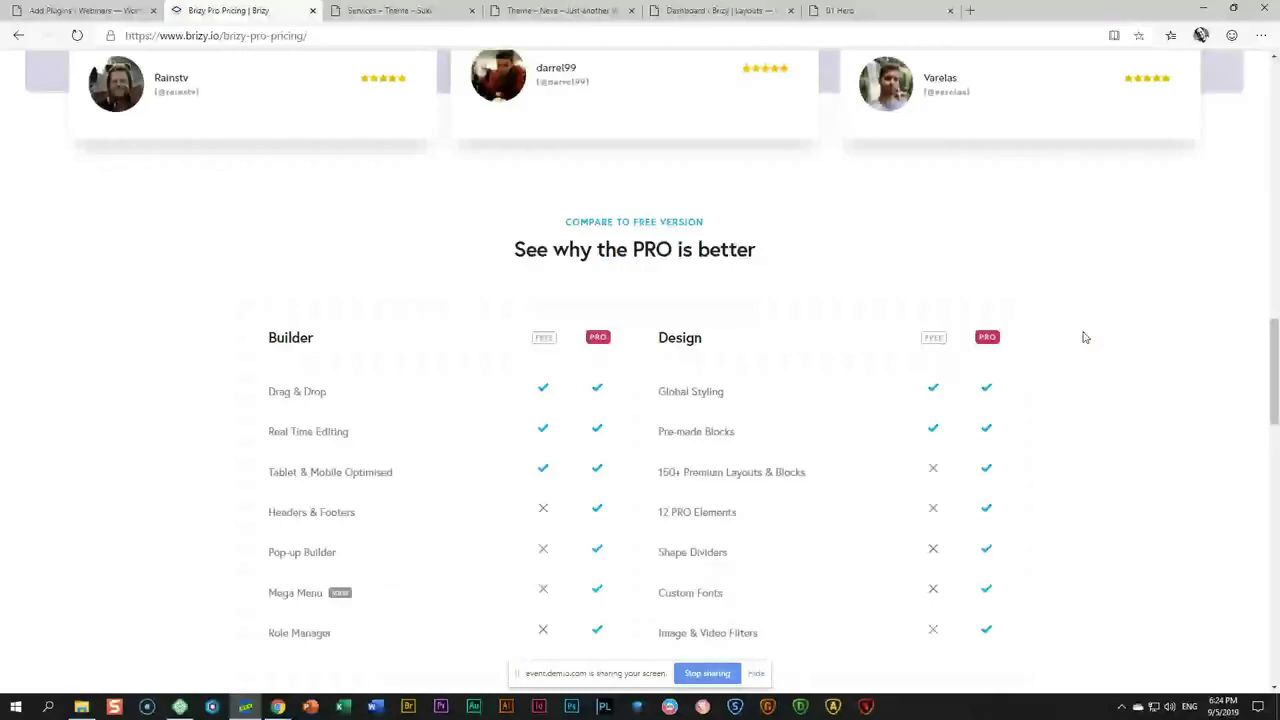
scroll(1083, 337, "down", 2)
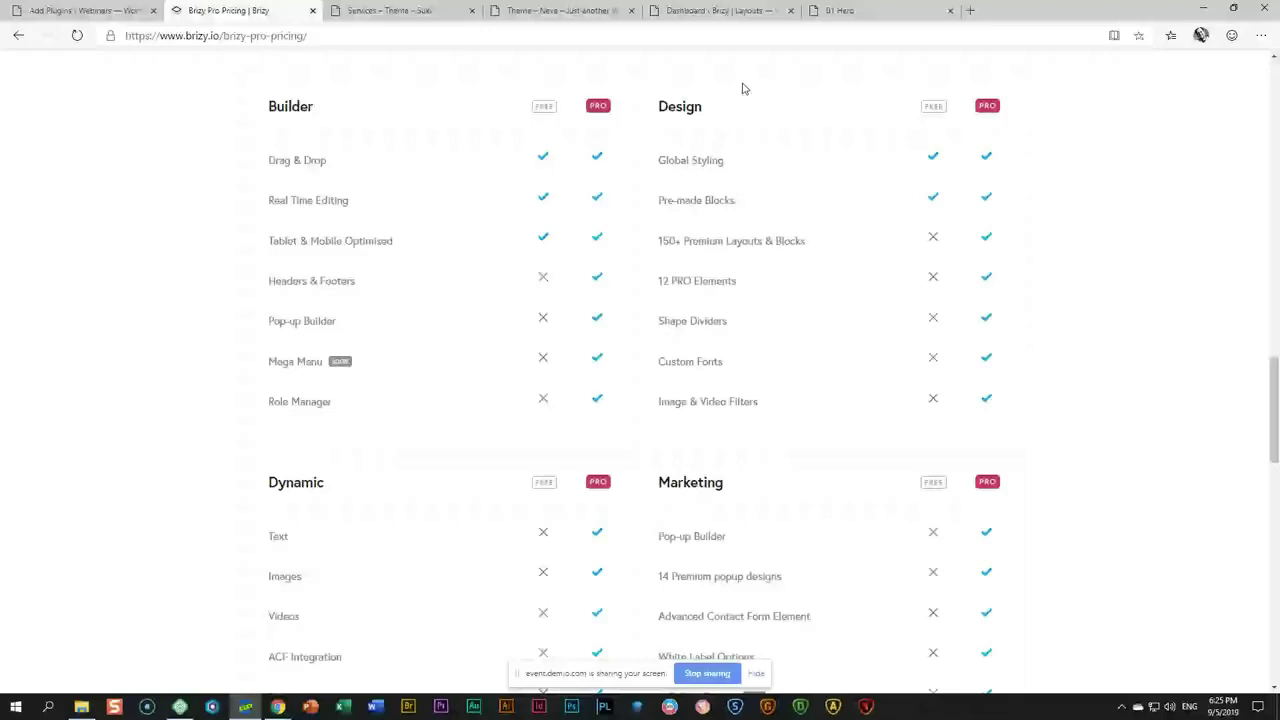
left_click(346, 94)
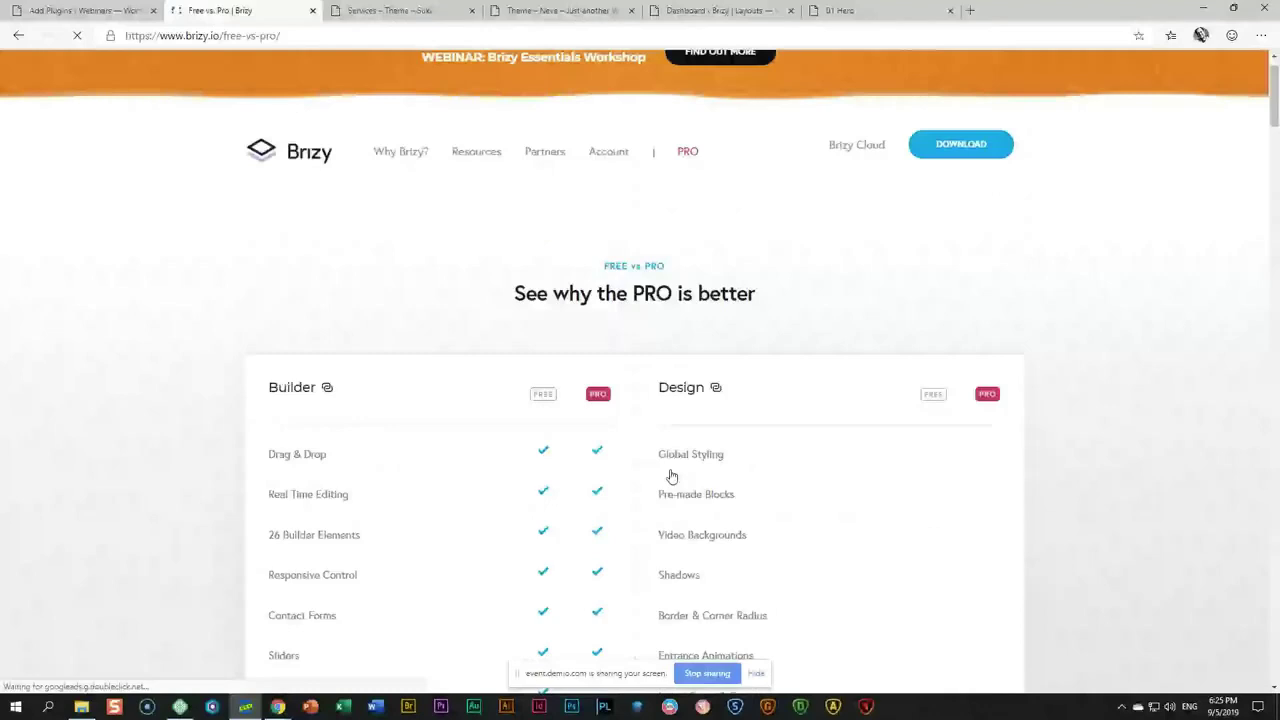
scroll(671, 477, "down", 6)
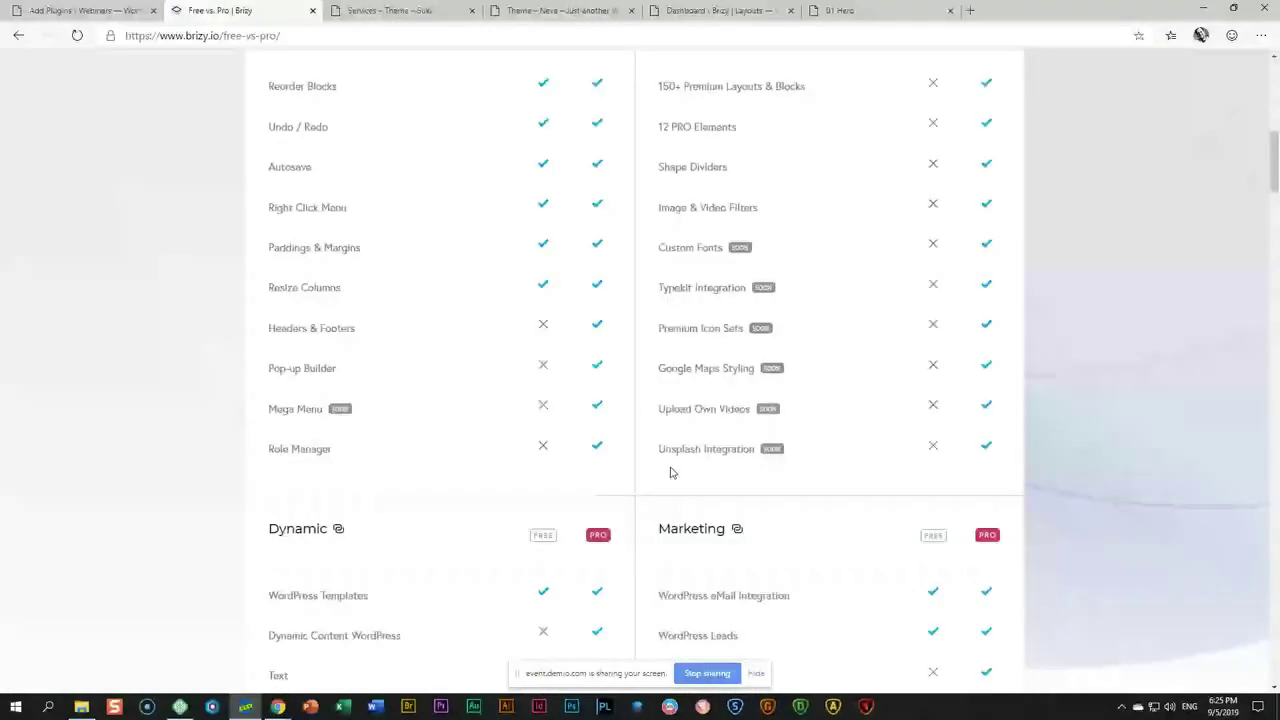
scroll(671, 473, "down", 7)
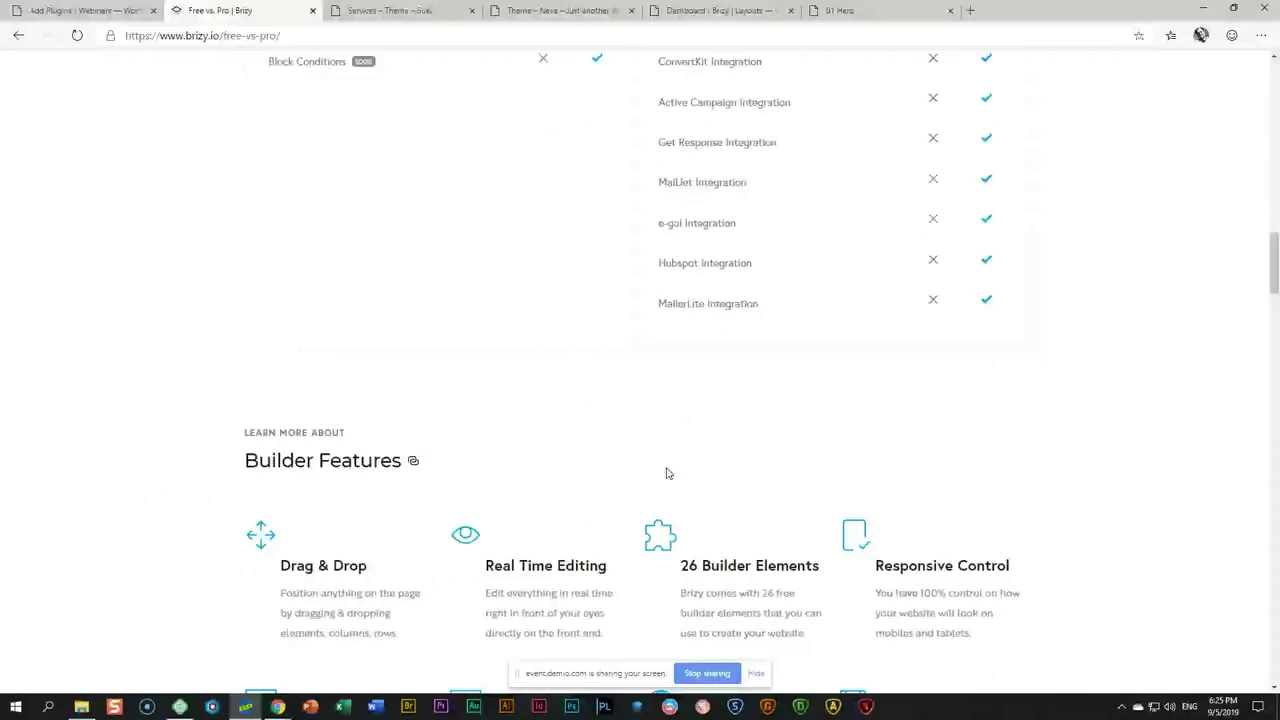
scroll(668, 475, "up", 6)
scroll(668, 476, "up", 10)
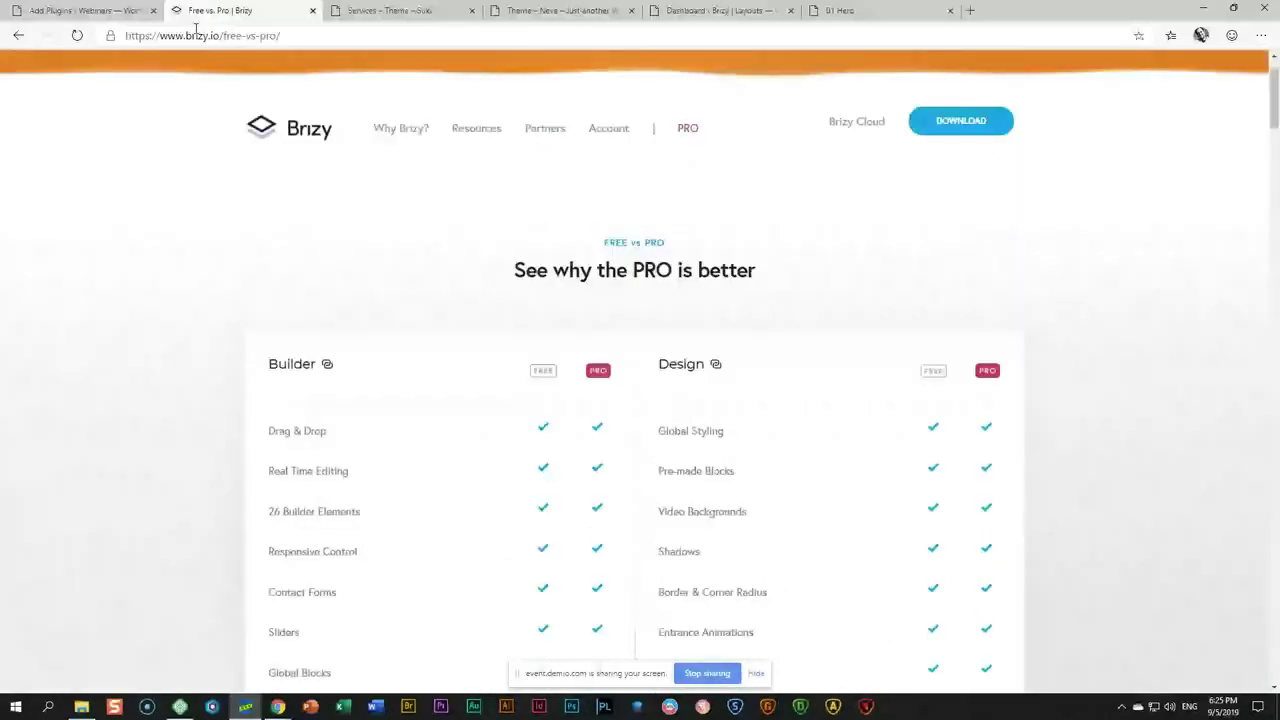
Return to the WordPress admin of the Webinars site and activate the installed Brizy – Page Builder plugin.
left_click(80, 10)
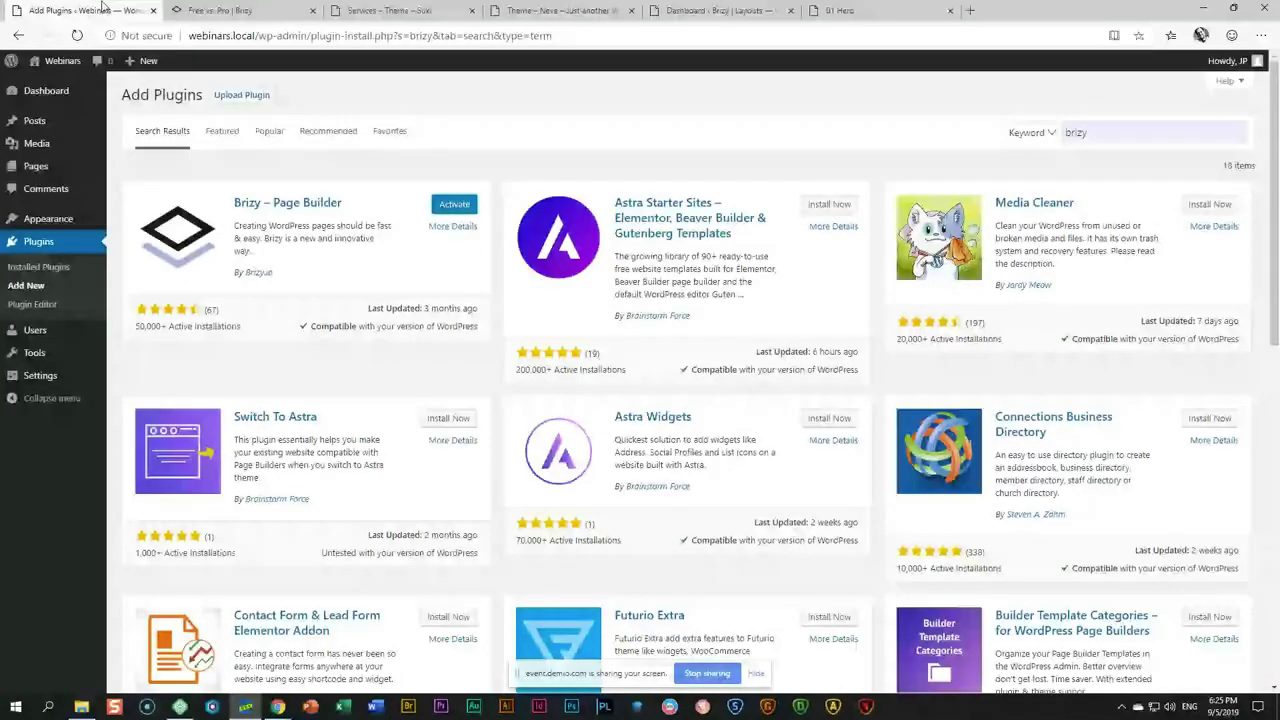
left_click(456, 212)
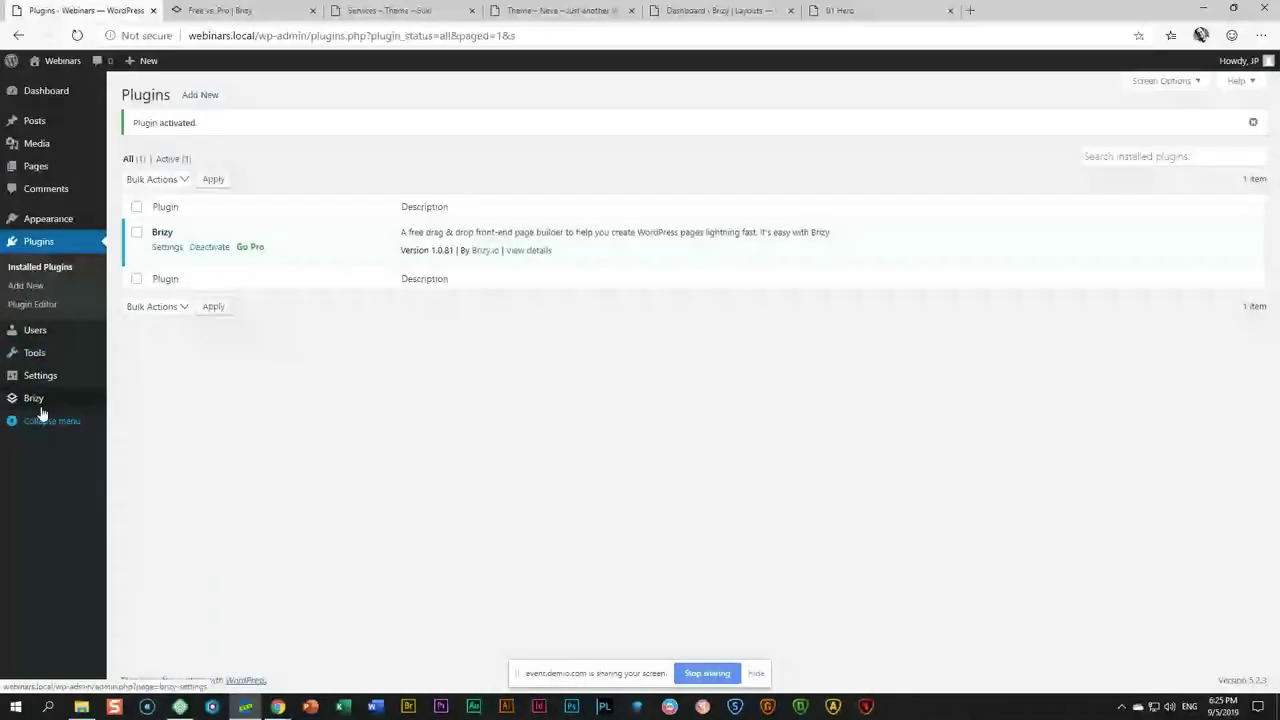
mouse_move(45, 408)
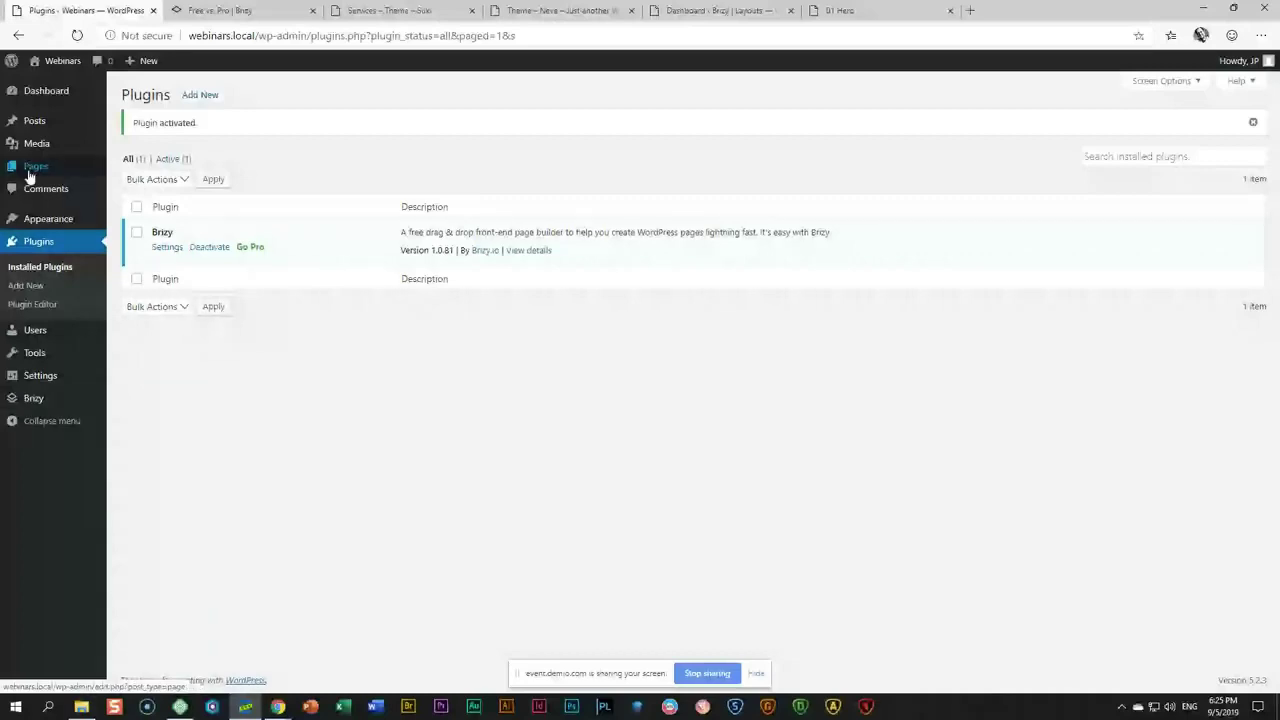
View the front end of the Webinars site and return to its admin dashboard.
left_click(62, 60)
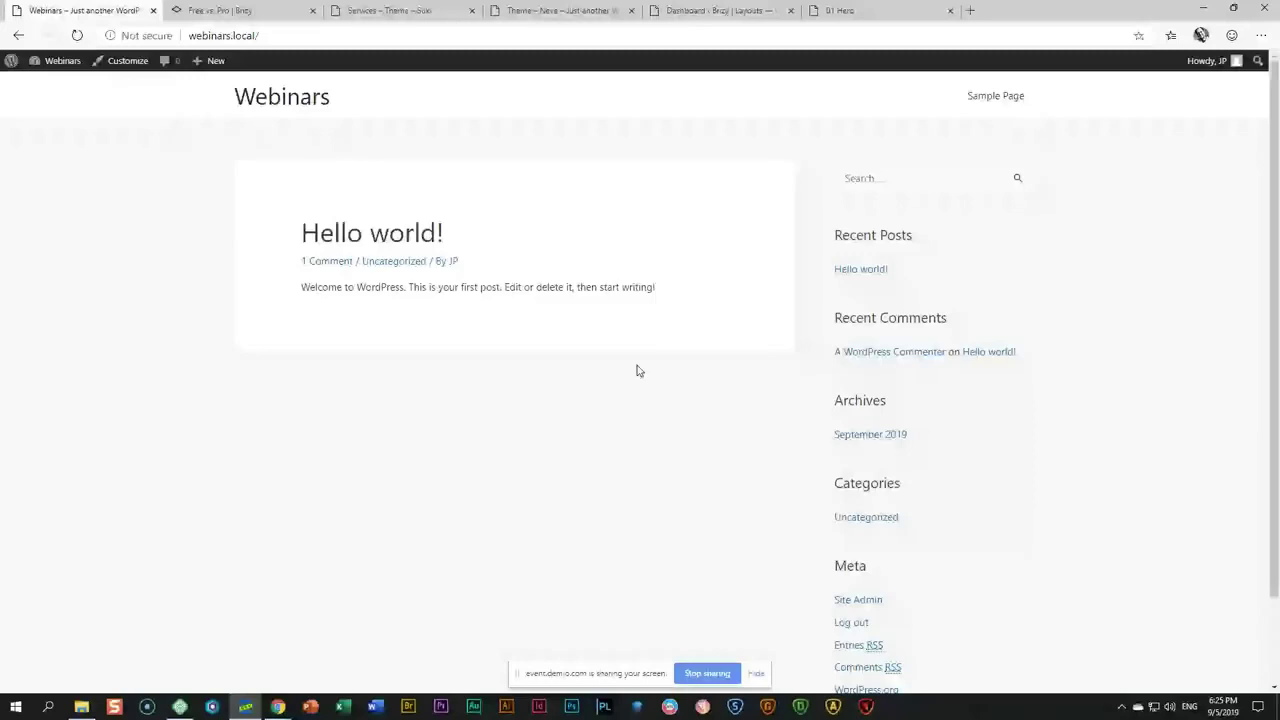
mouse_move(67, 65)
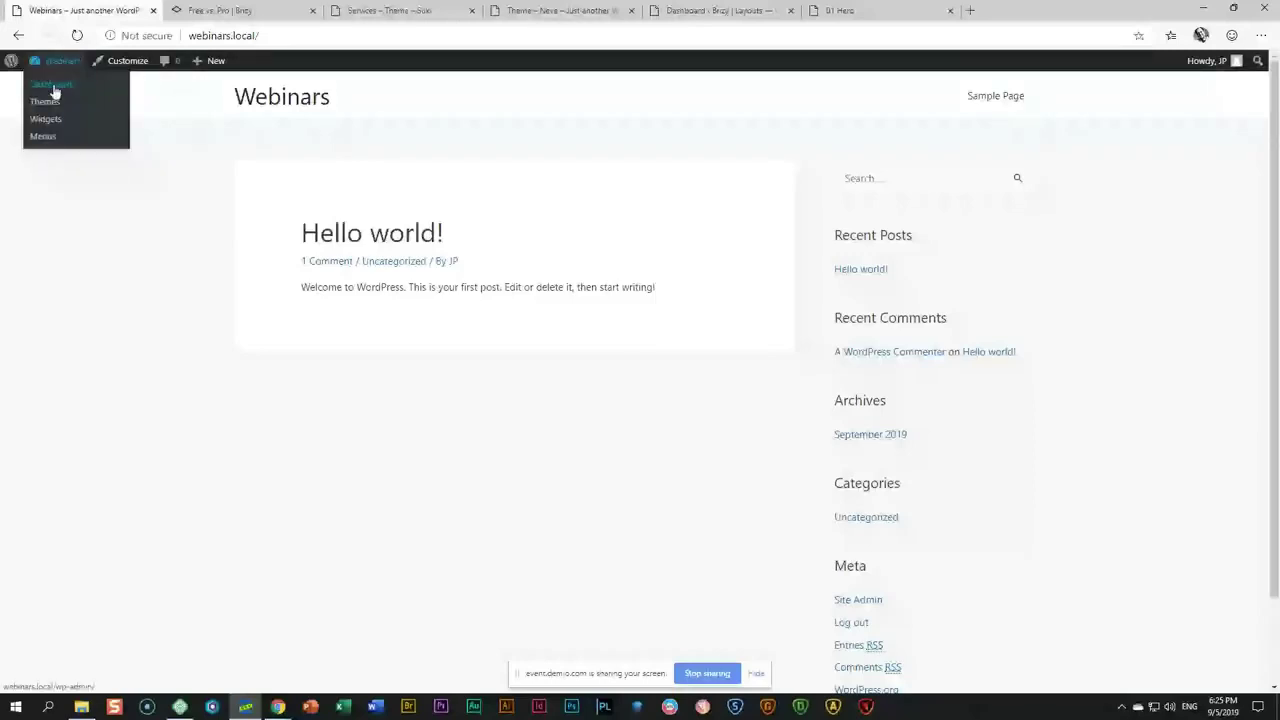
left_click(55, 87)
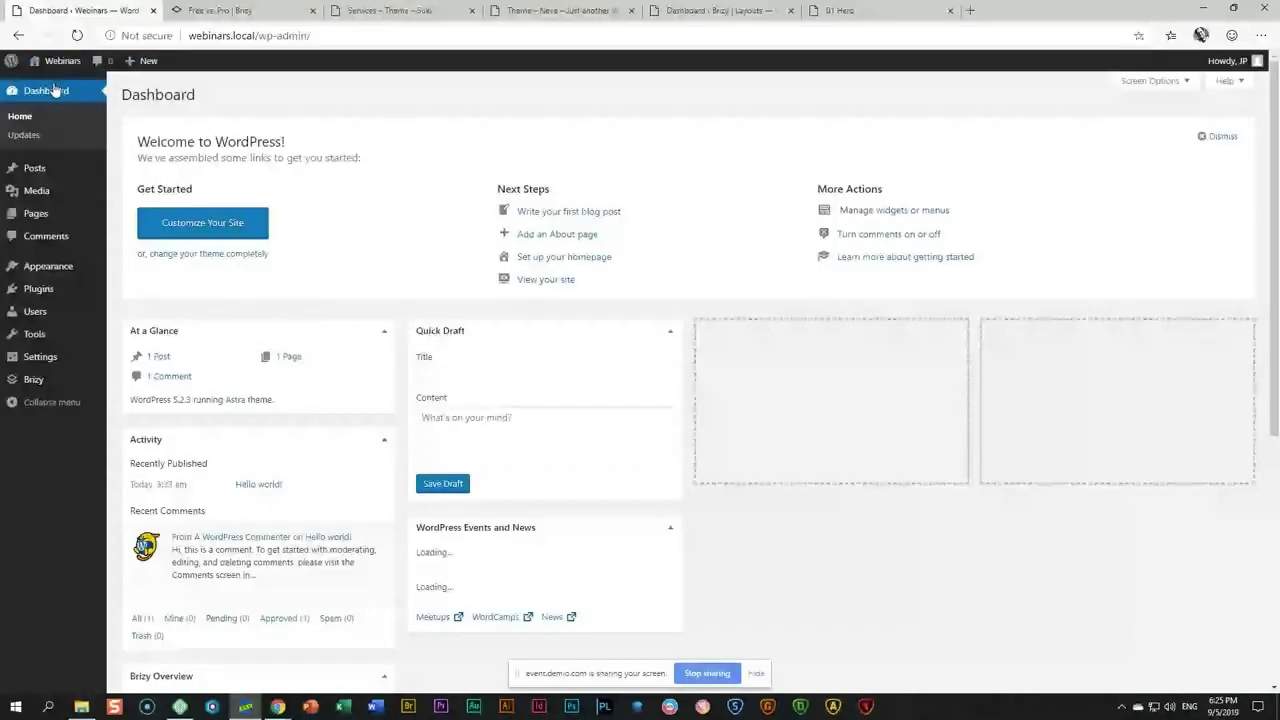
Move the Privacy Policy and Sample Page pages to the trash in bulk and empty the trash.
mouse_move(141, 245)
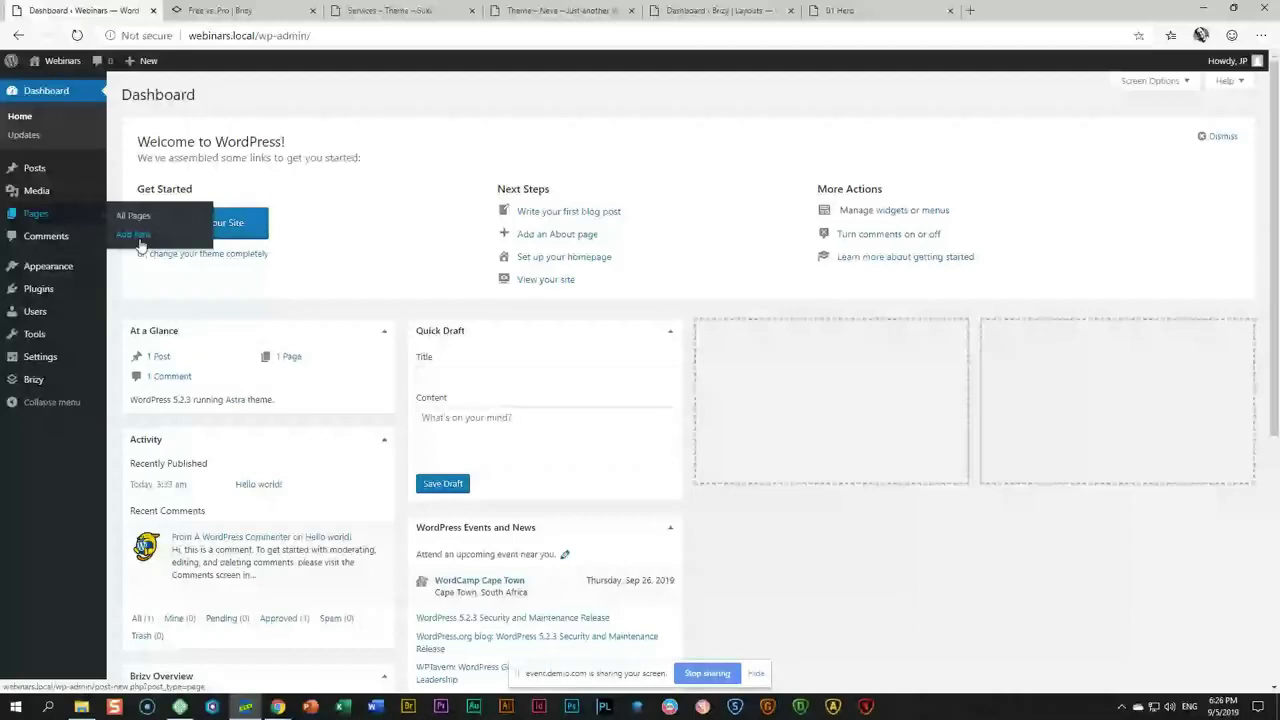
left_click(135, 217)
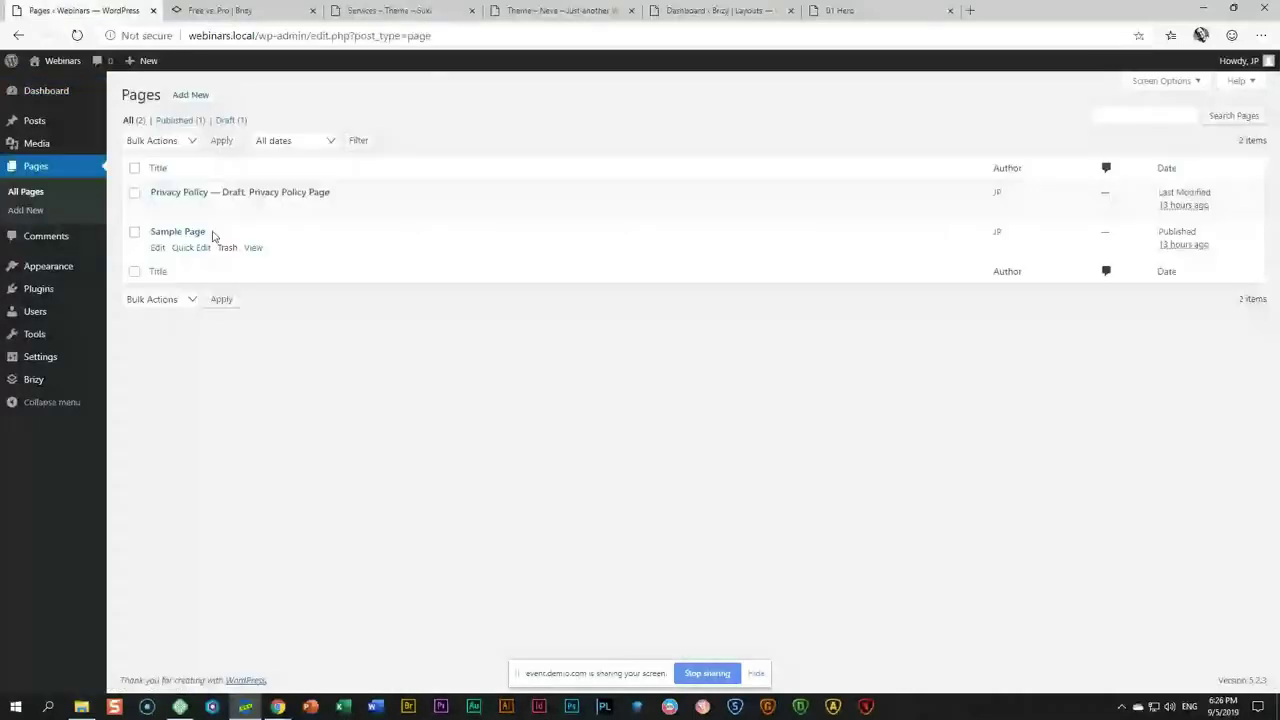
left_click(134, 167)
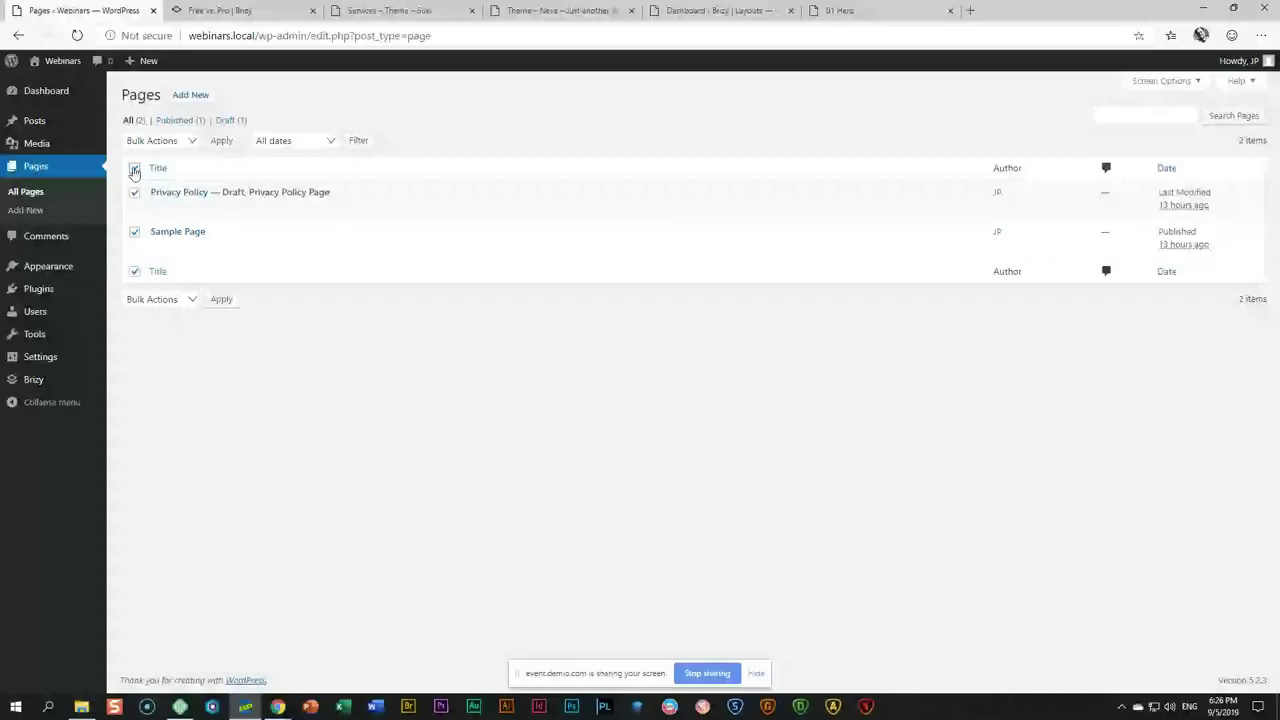
left_click(160, 140)
left_click(160, 196)
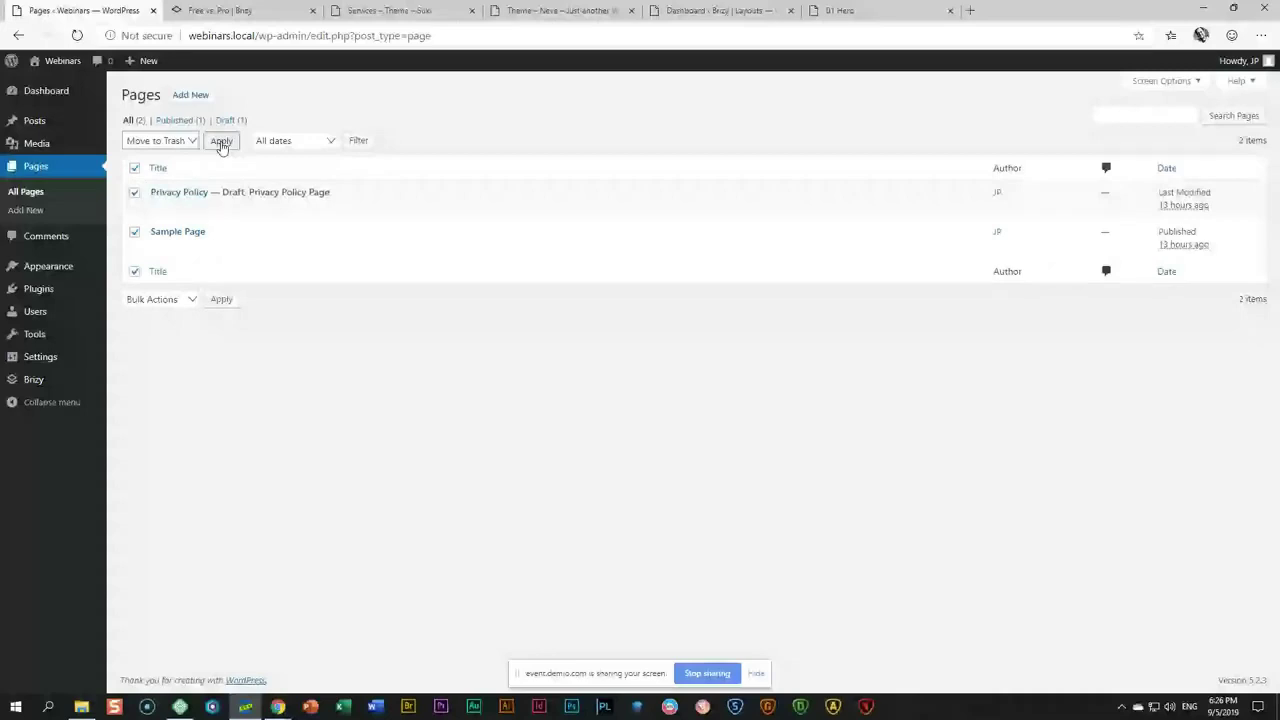
left_click(222, 142)
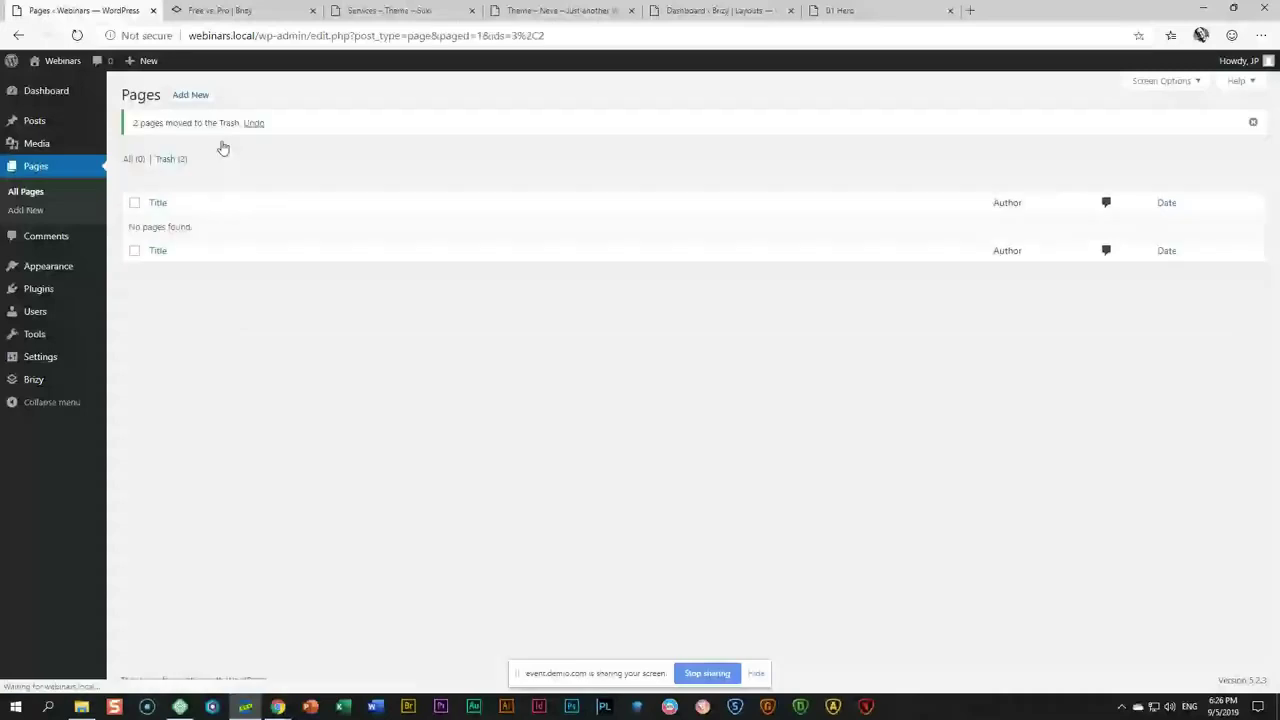
left_click(168, 160)
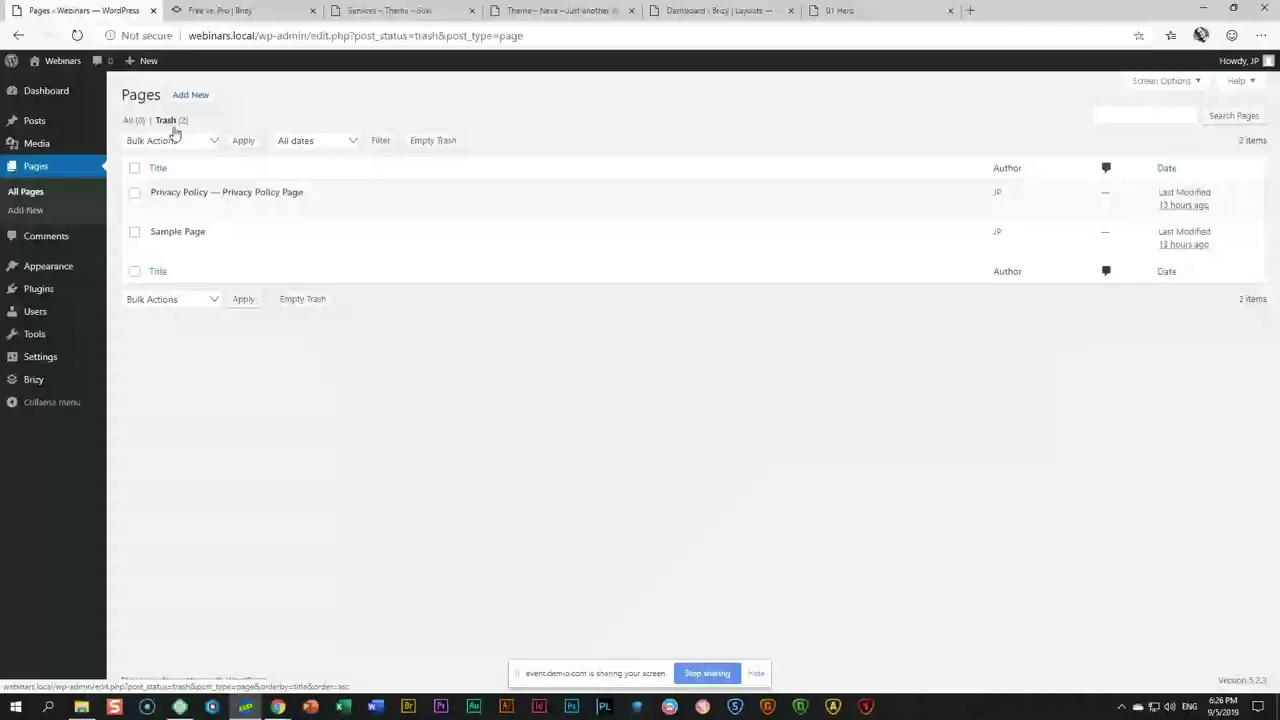
left_click(425, 142)
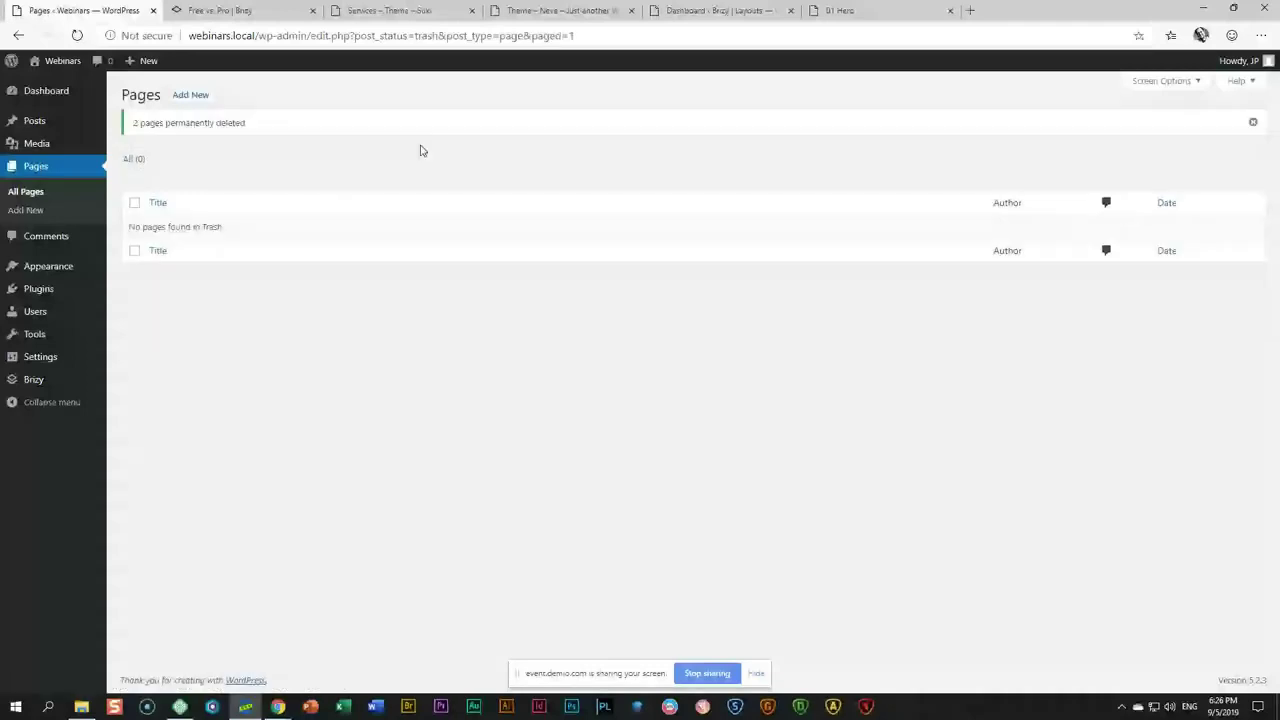
Create a new page titled Home and publish it.
left_click(133, 158)
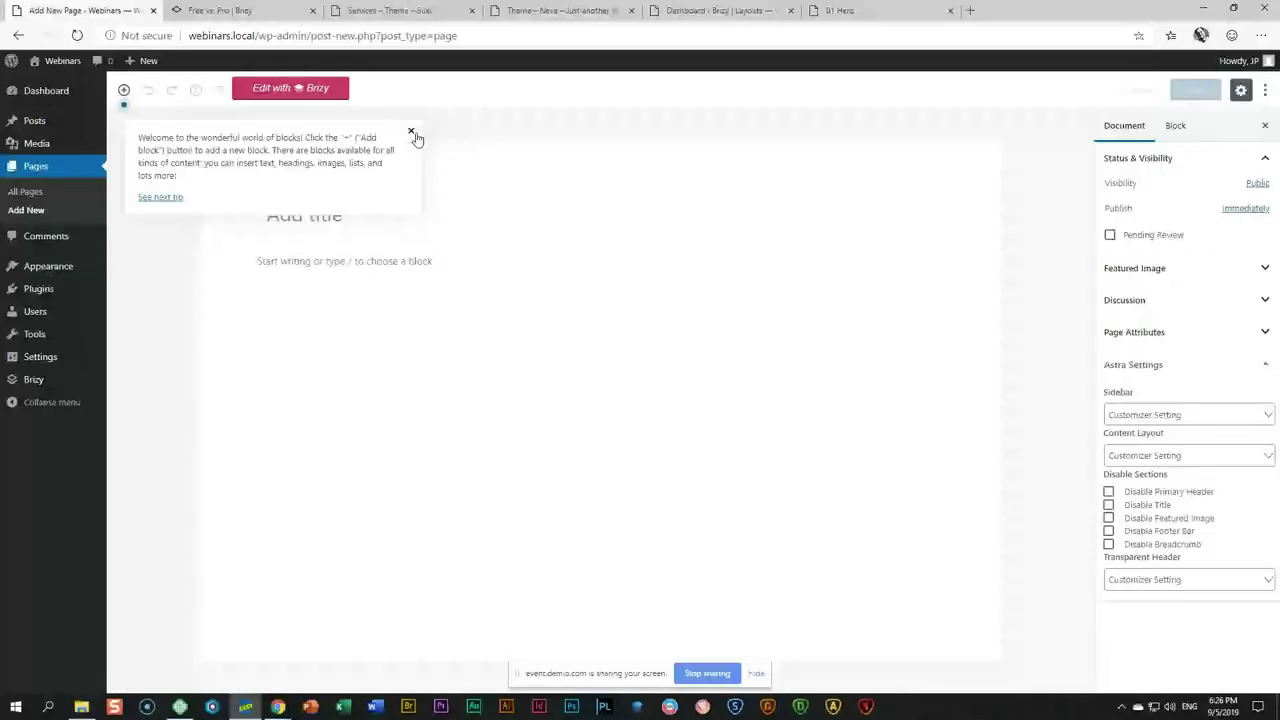
left_click(411, 132)
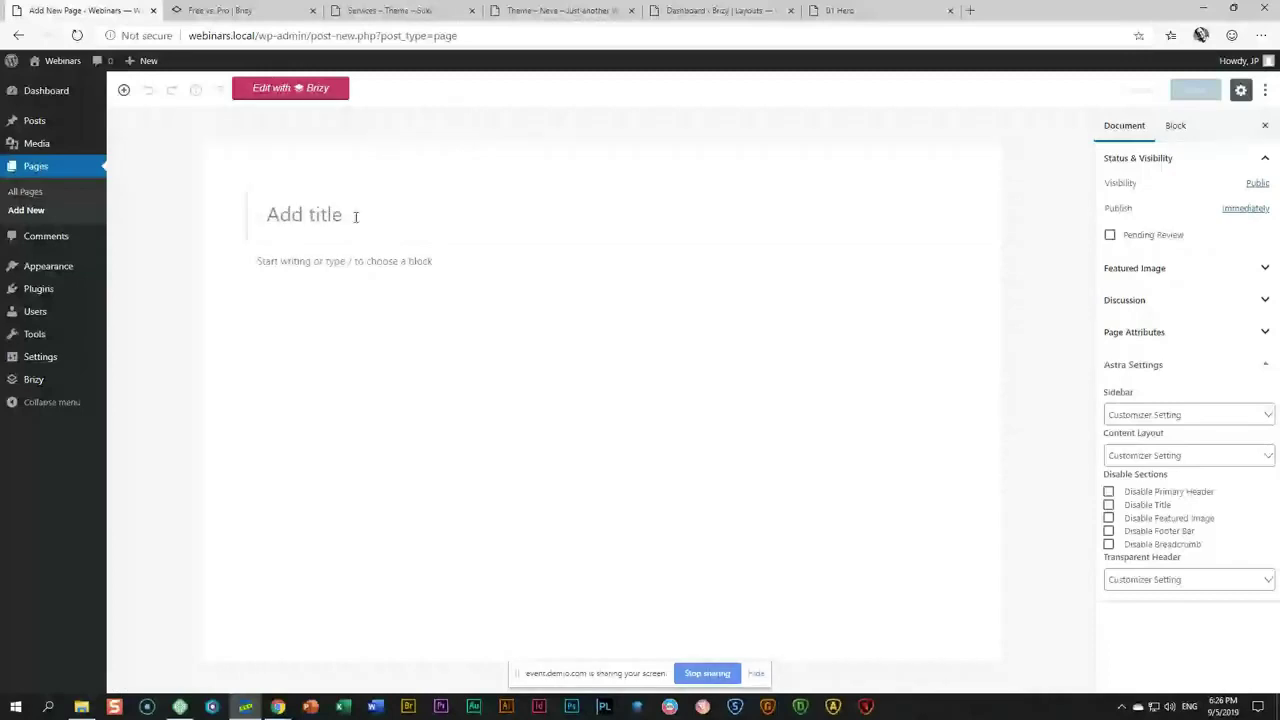
type("Home")
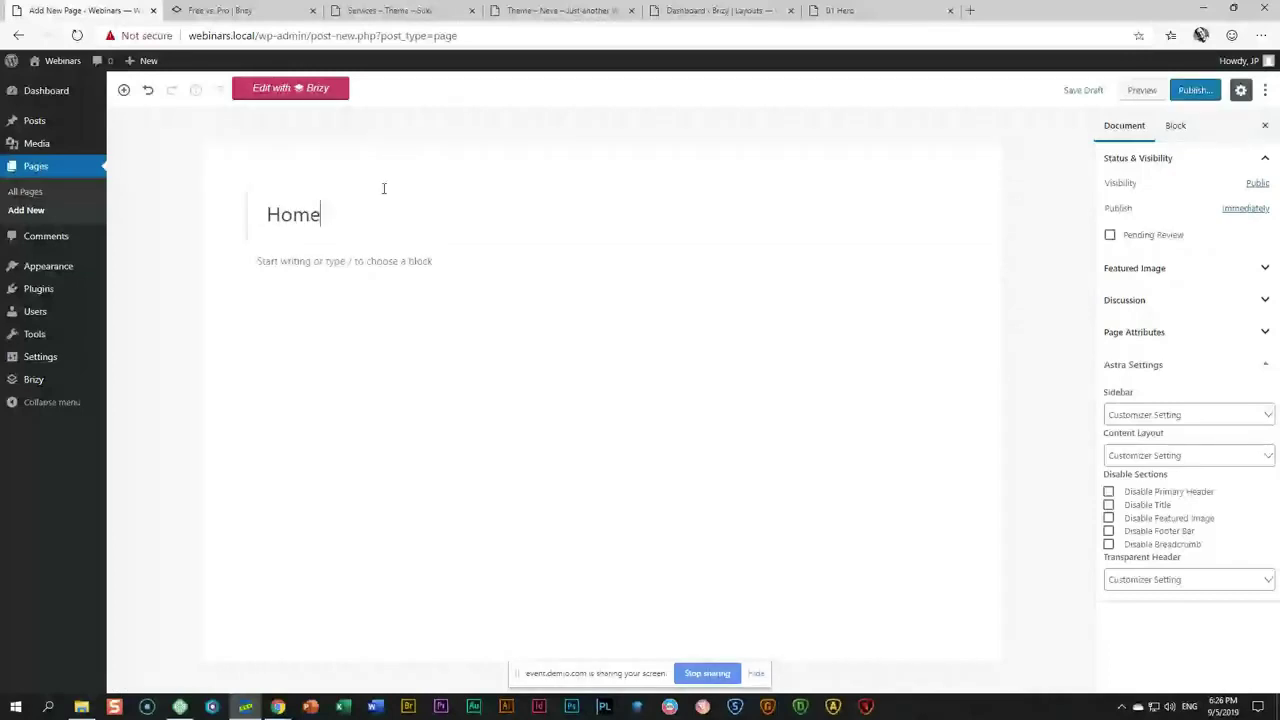
left_click(1195, 92)
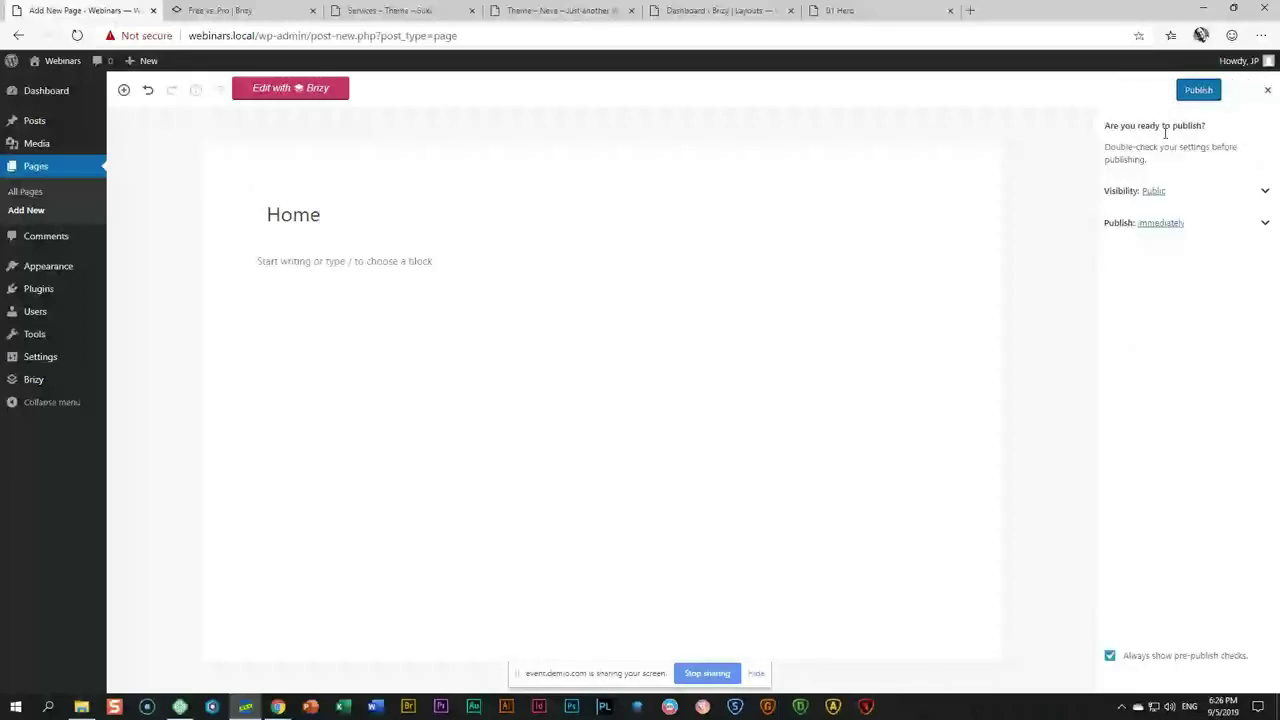
left_click(1198, 90)
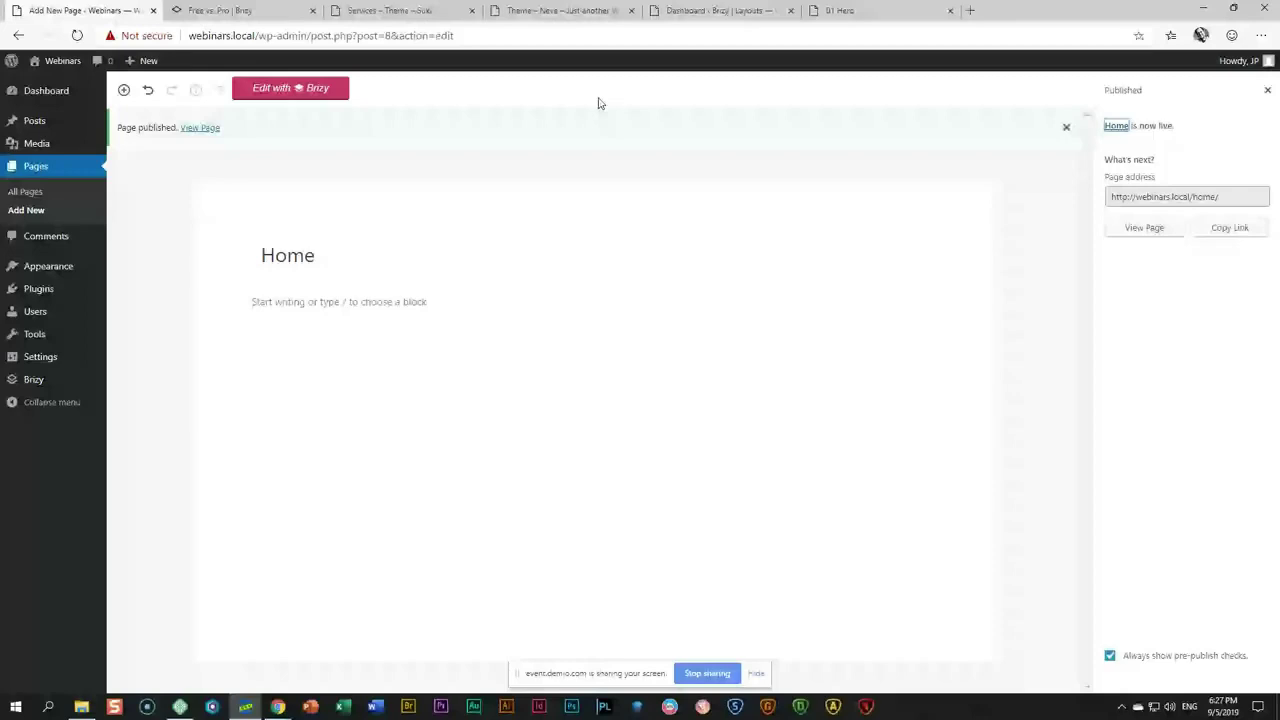
Open the Home page in the Brizy editor and set its page template to Default.
left_click(295, 90)
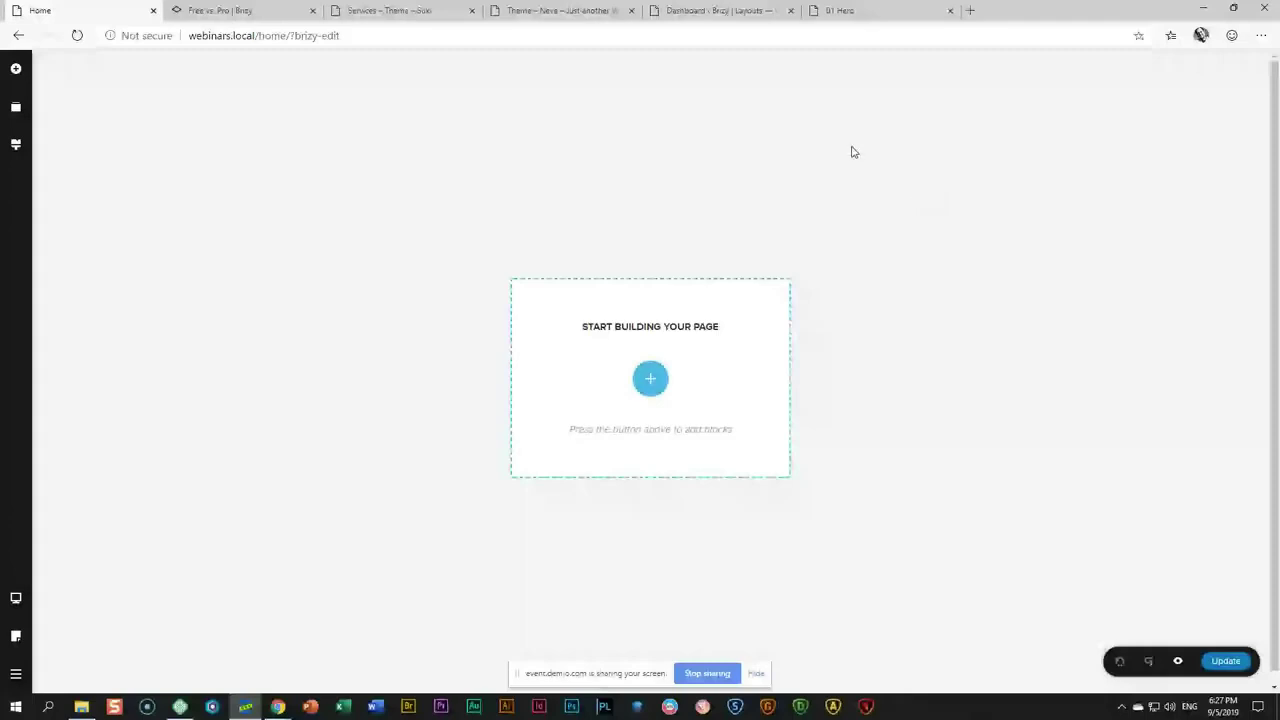
left_click(16, 639)
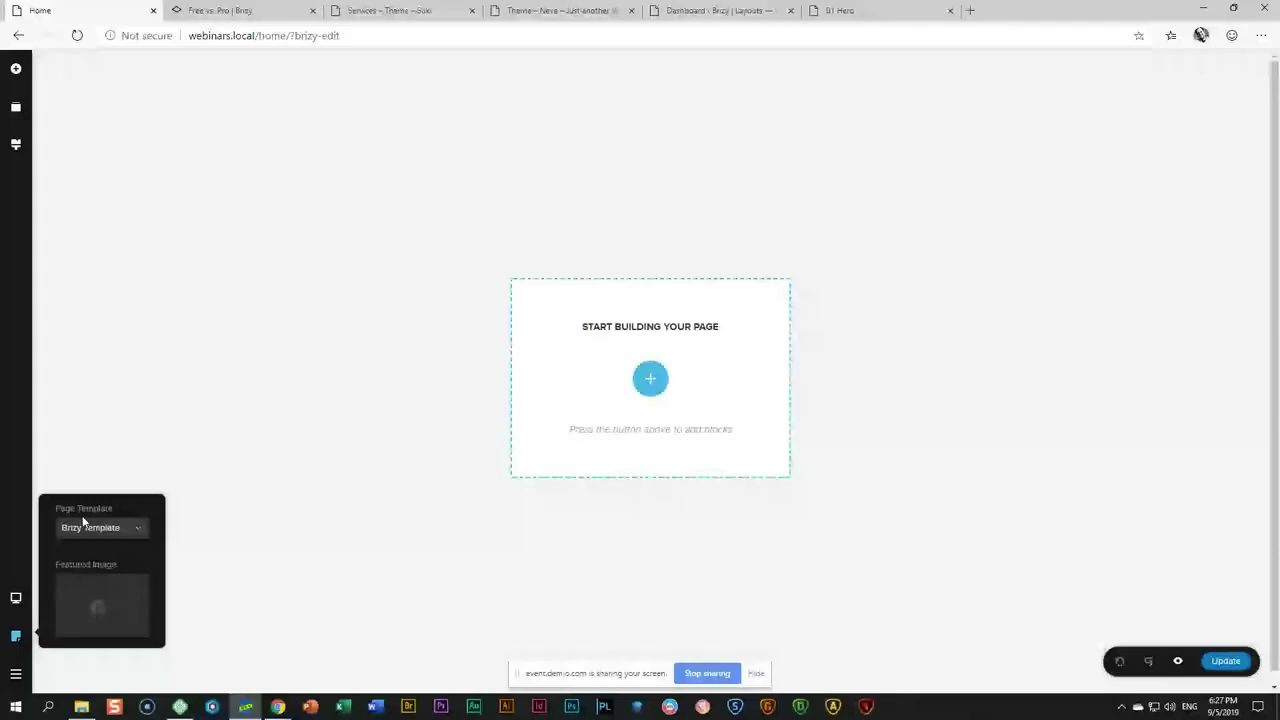
left_click(140, 527)
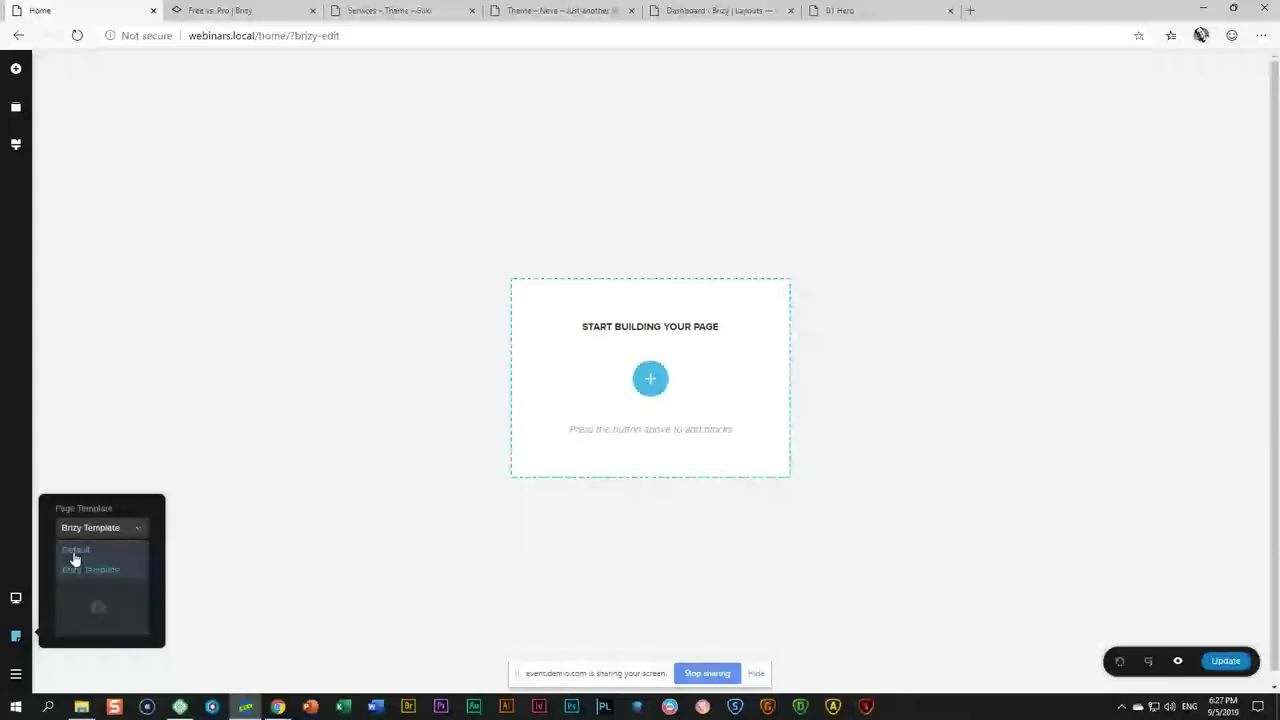
left_click(75, 551)
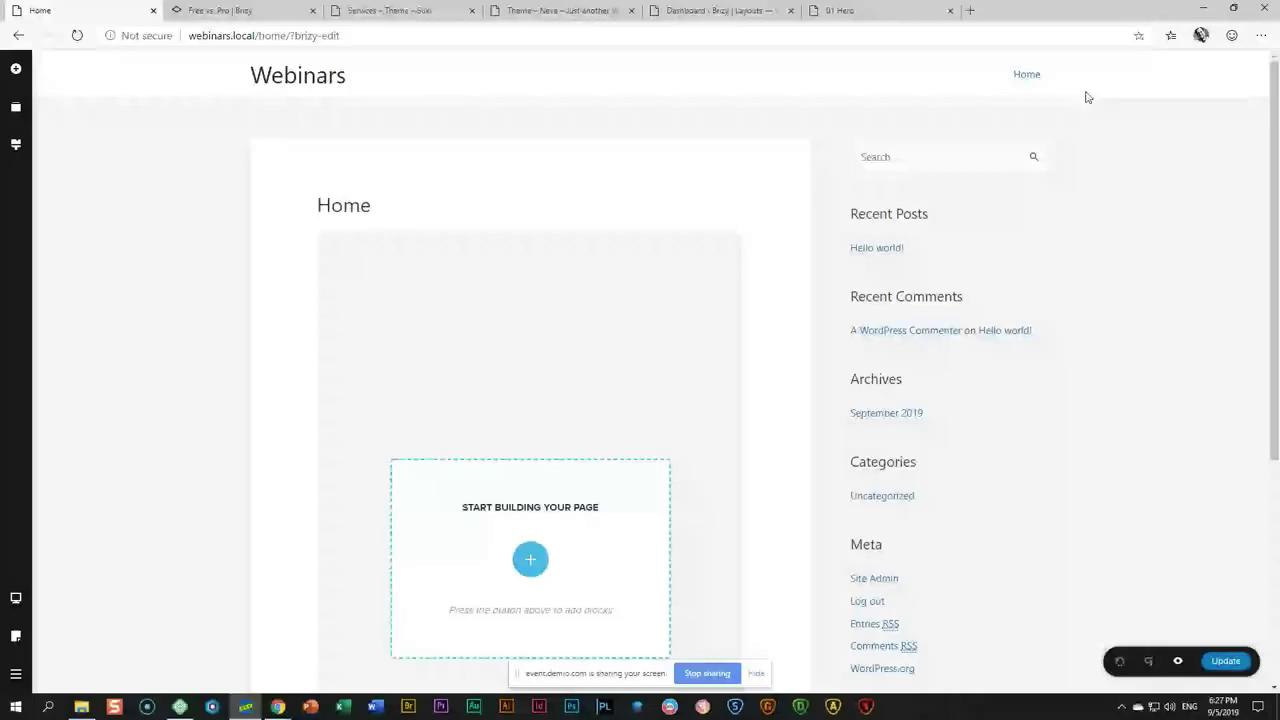
Set the Home page's template to Brizy Template, then preview the blank page and return to the editor.
scroll(822, 654, "down", 4)
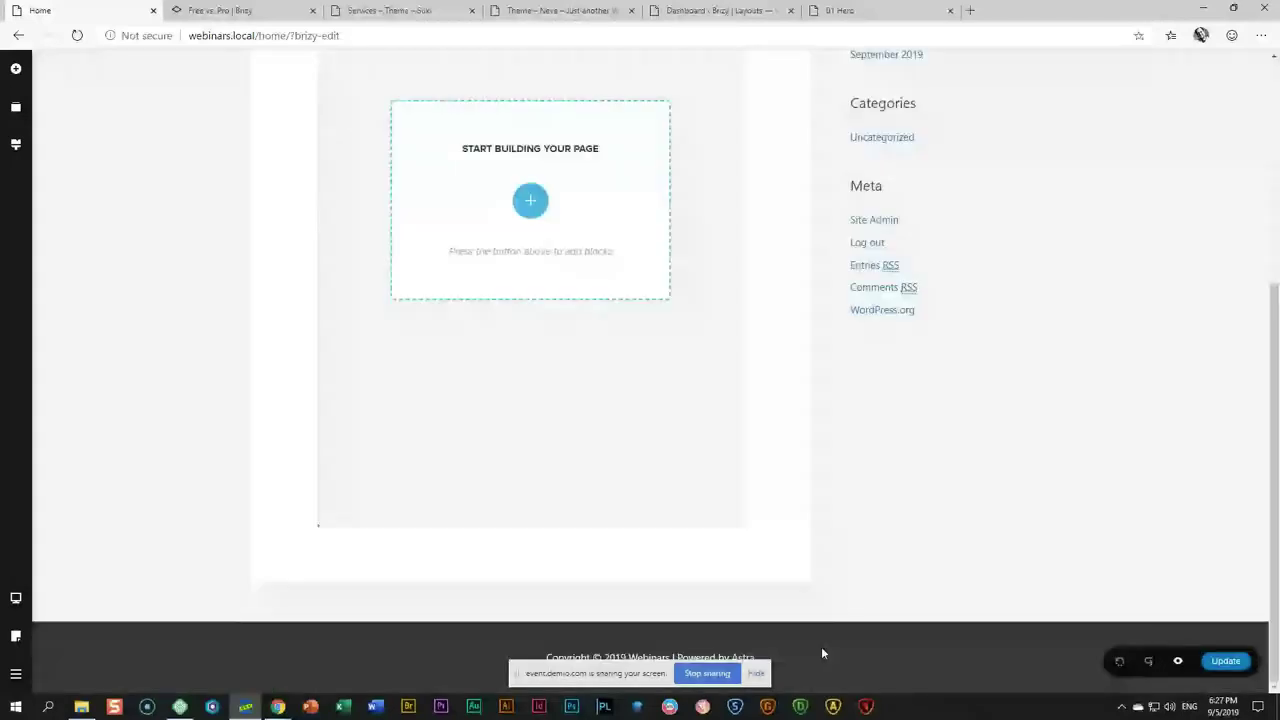
scroll(822, 654, "up", 4)
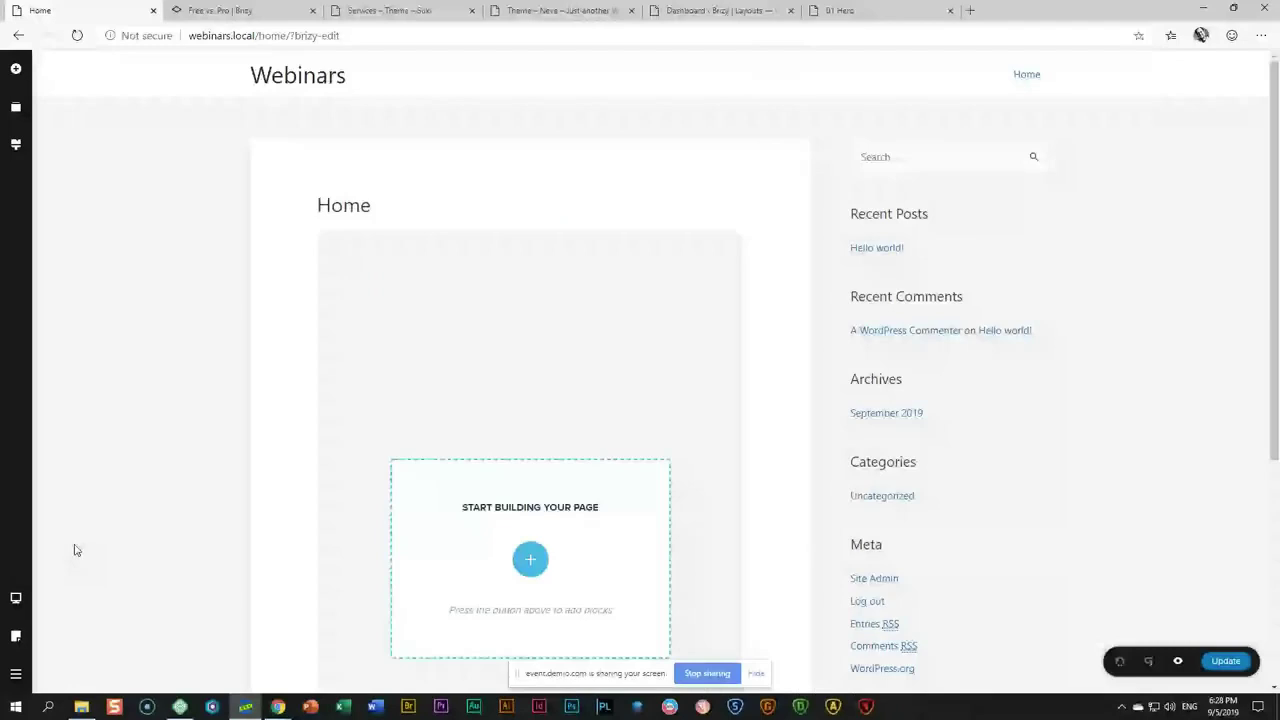
left_click(17, 638)
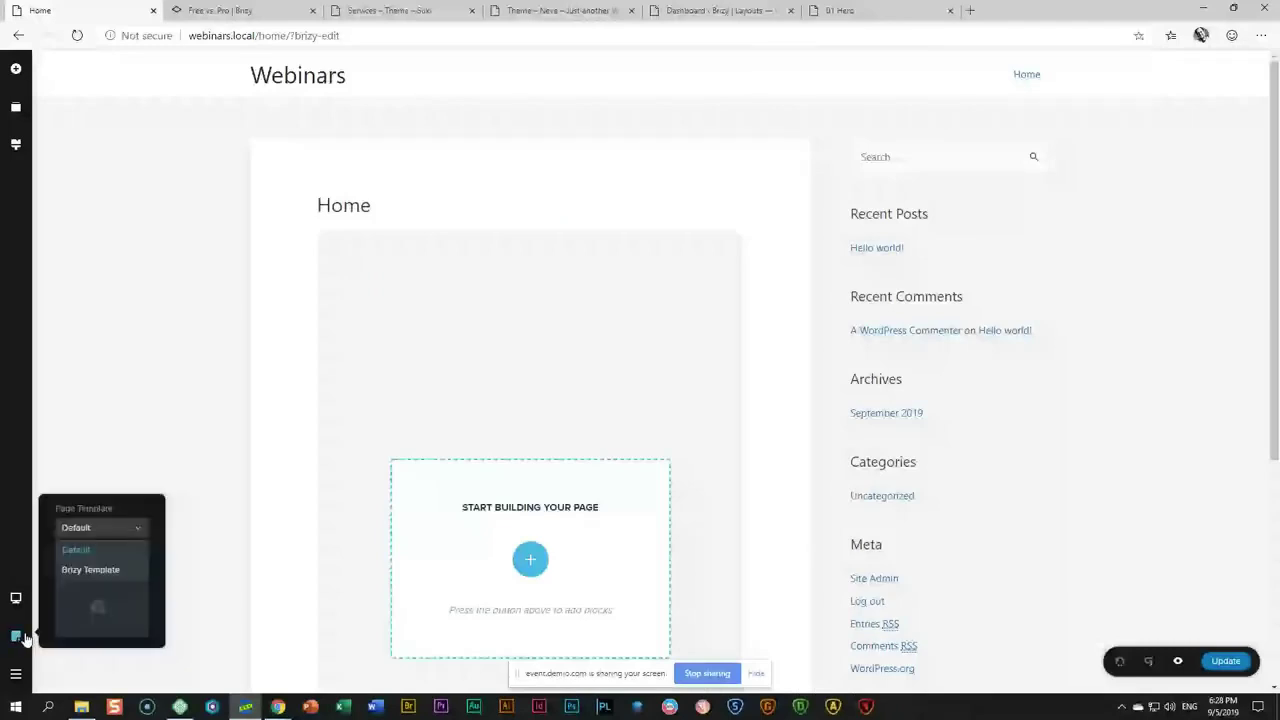
left_click(92, 570)
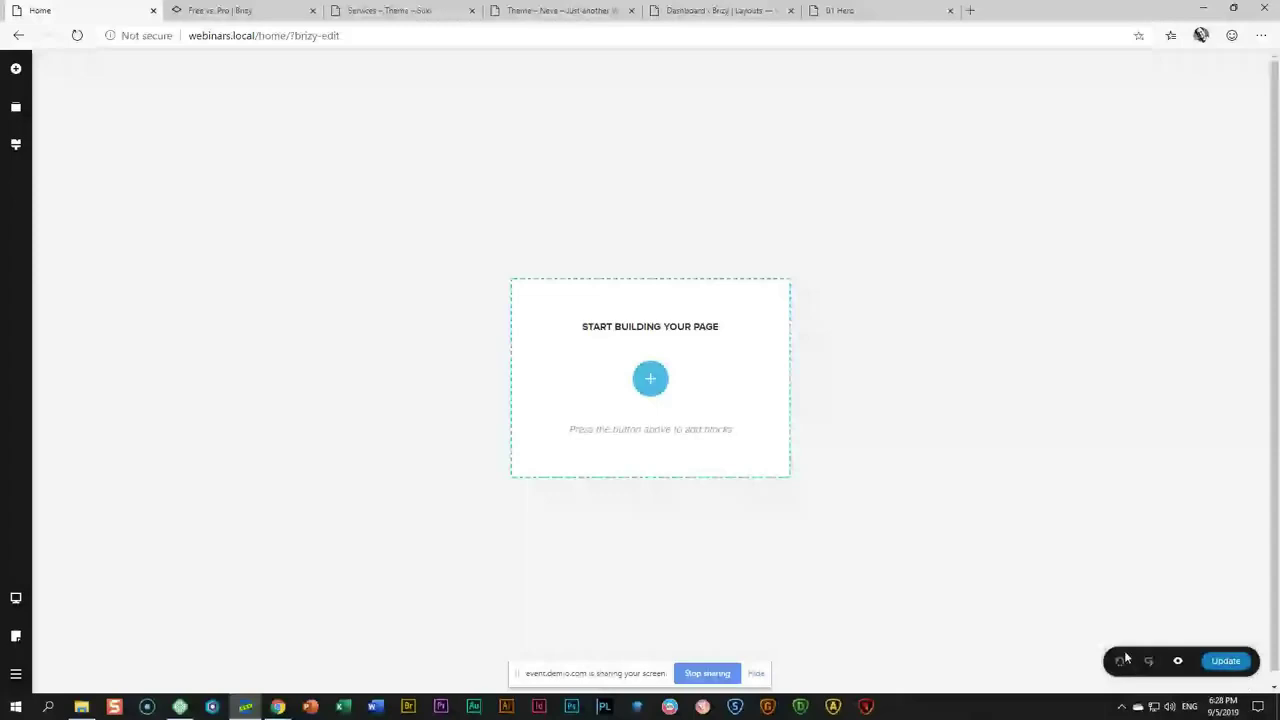
left_click(1179, 662)
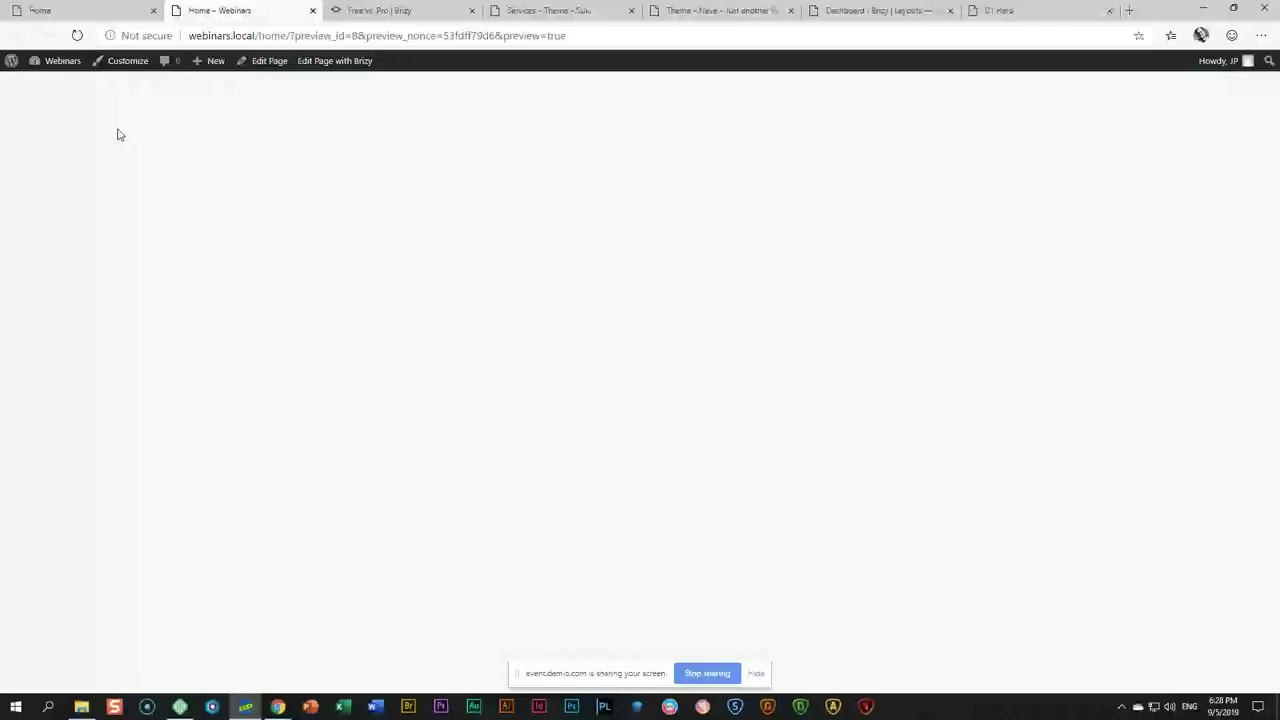
left_click(137, 16)
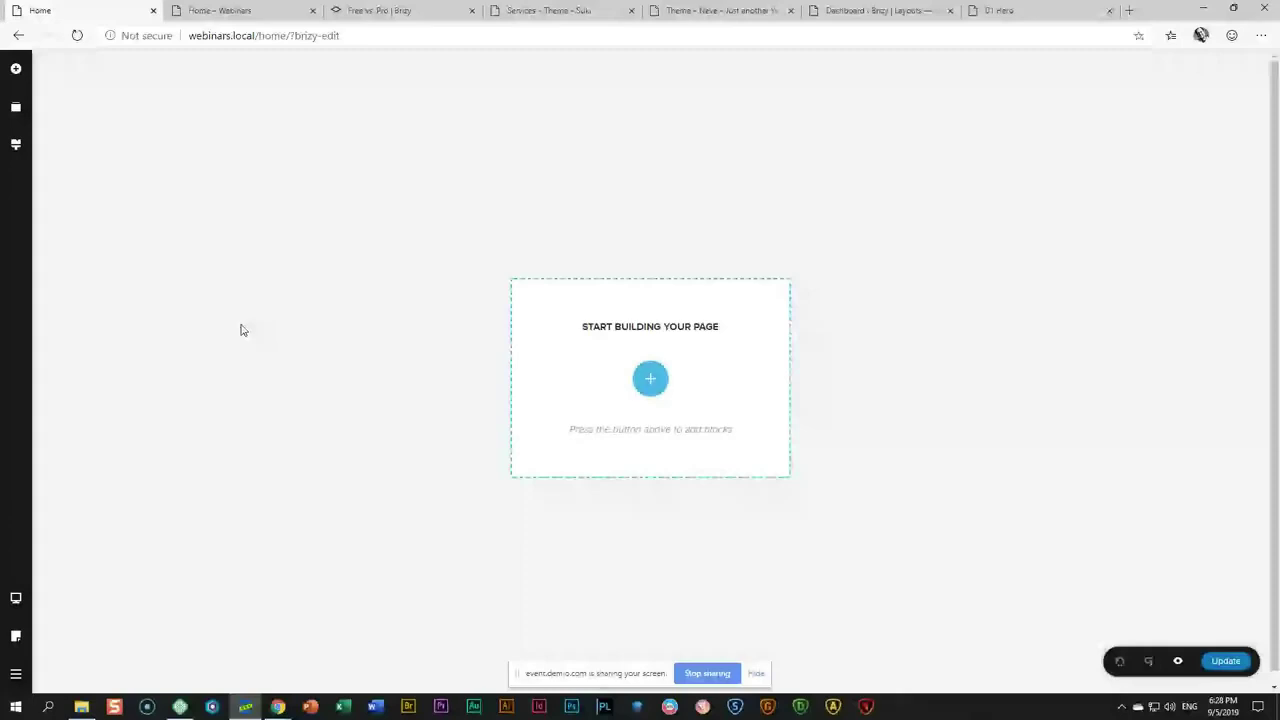
Open the library of premade blocks and browse its designs in both the Light and Dark styles.
left_click(651, 380)
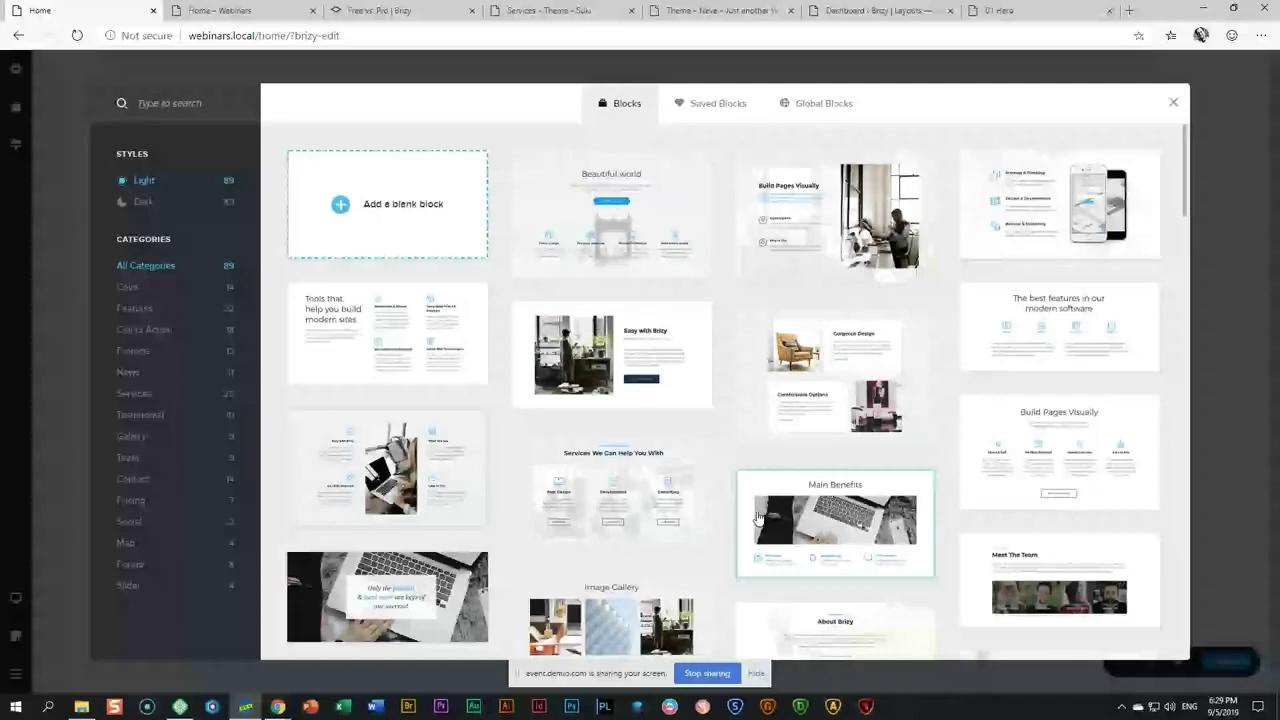
scroll(750, 518, "down", 2)
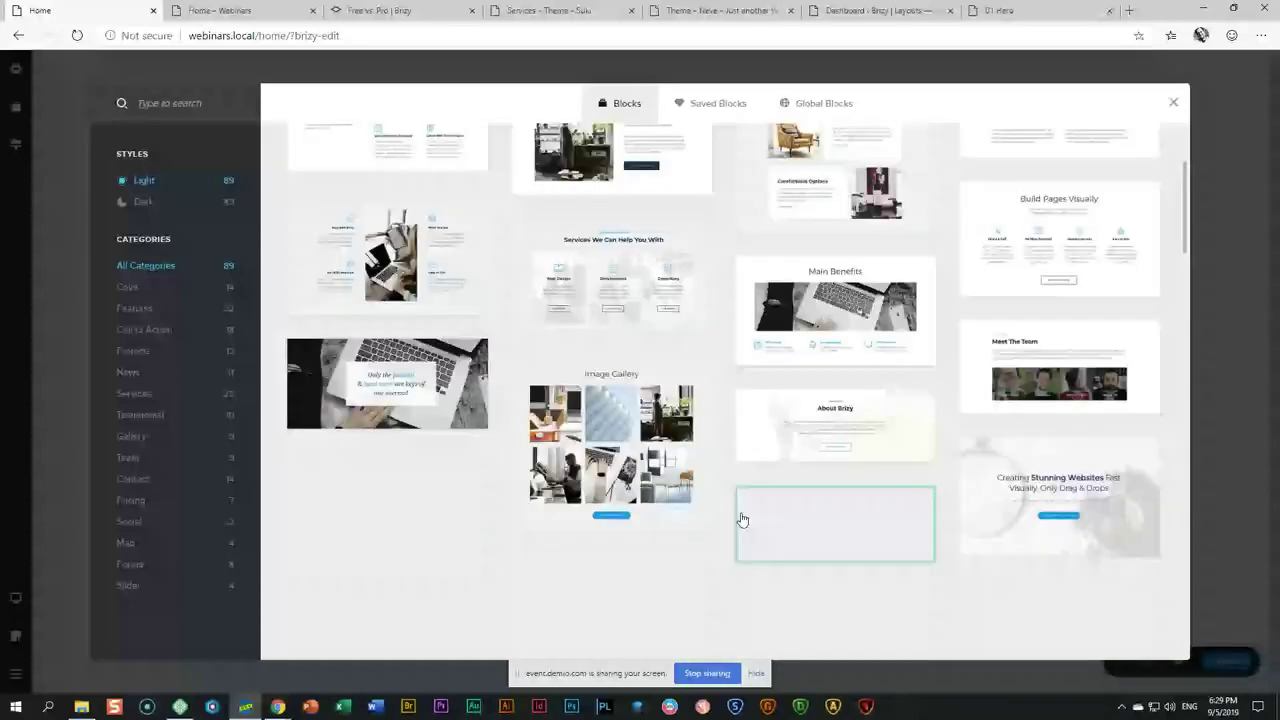
scroll(742, 519, "down", 2)
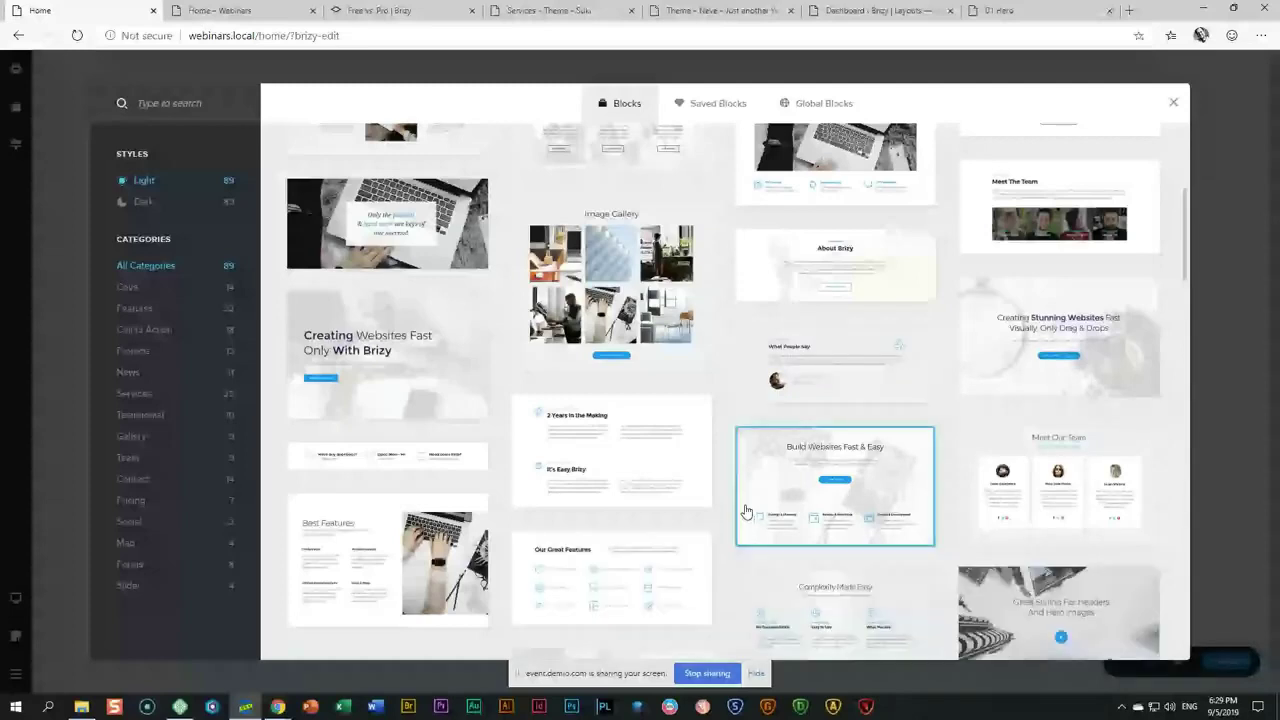
scroll(790, 460, "down", 5)
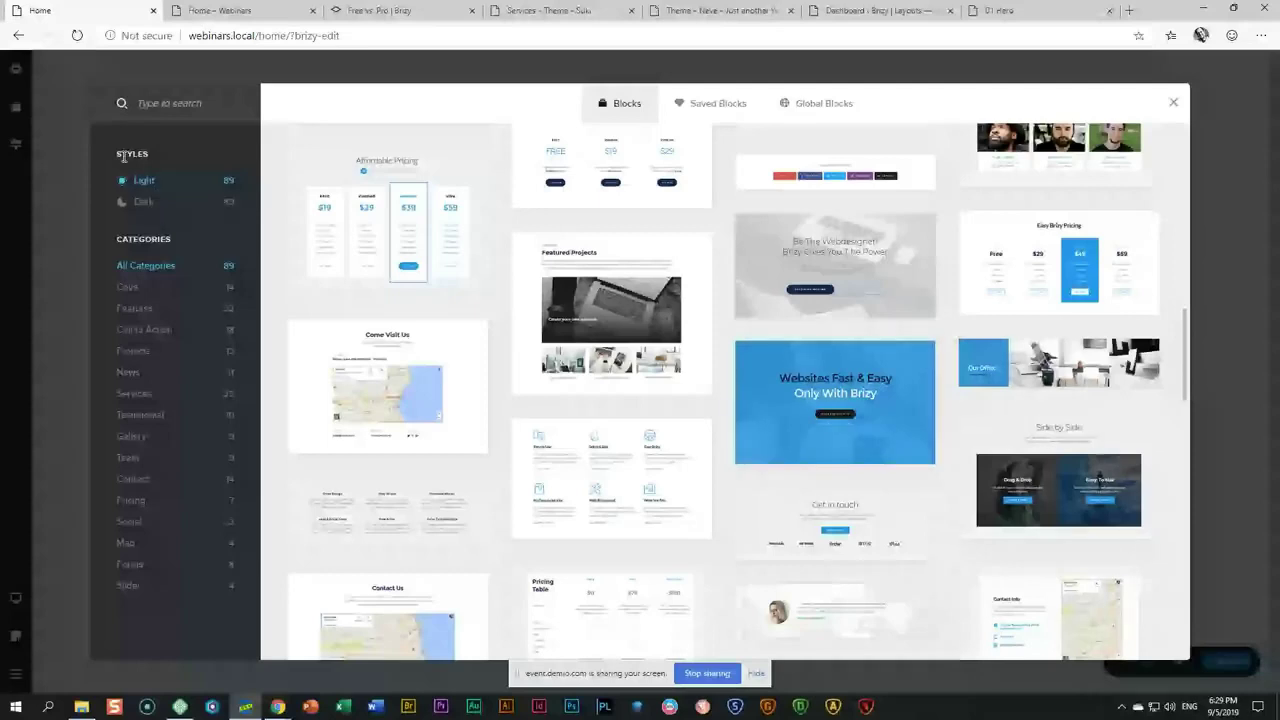
left_click(141, 205)
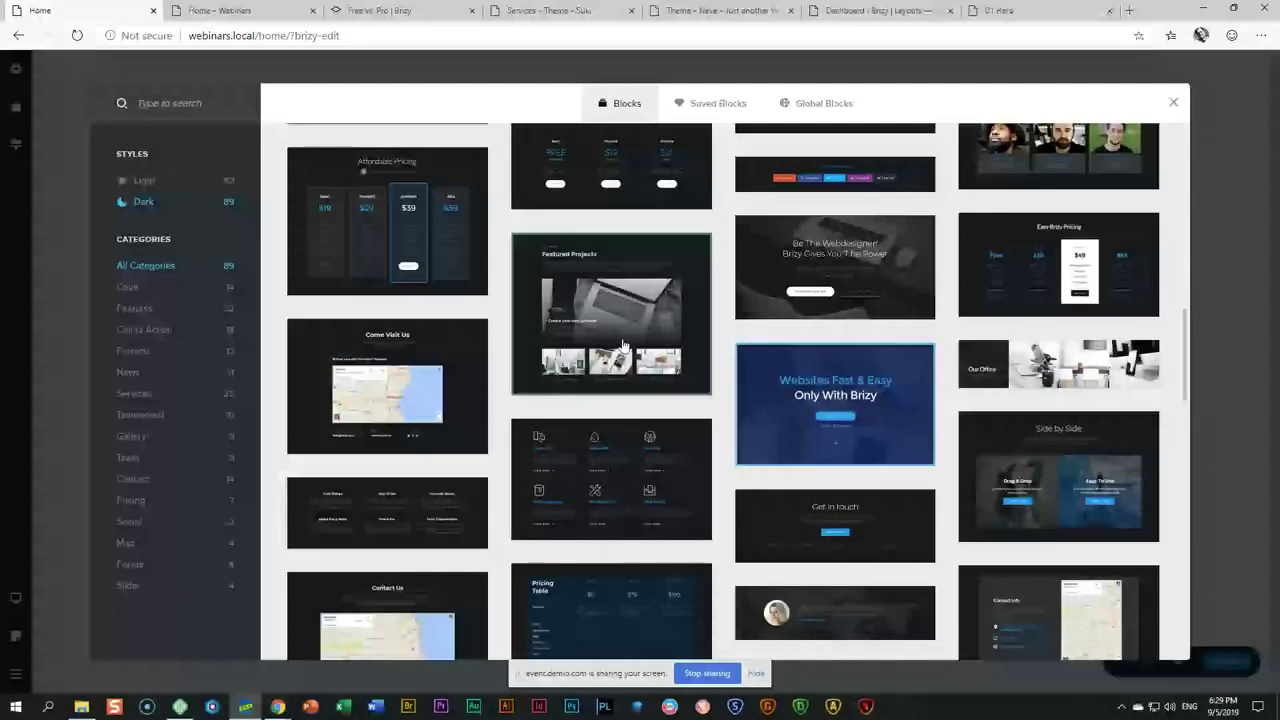
scroll(633, 357, "up", 1)
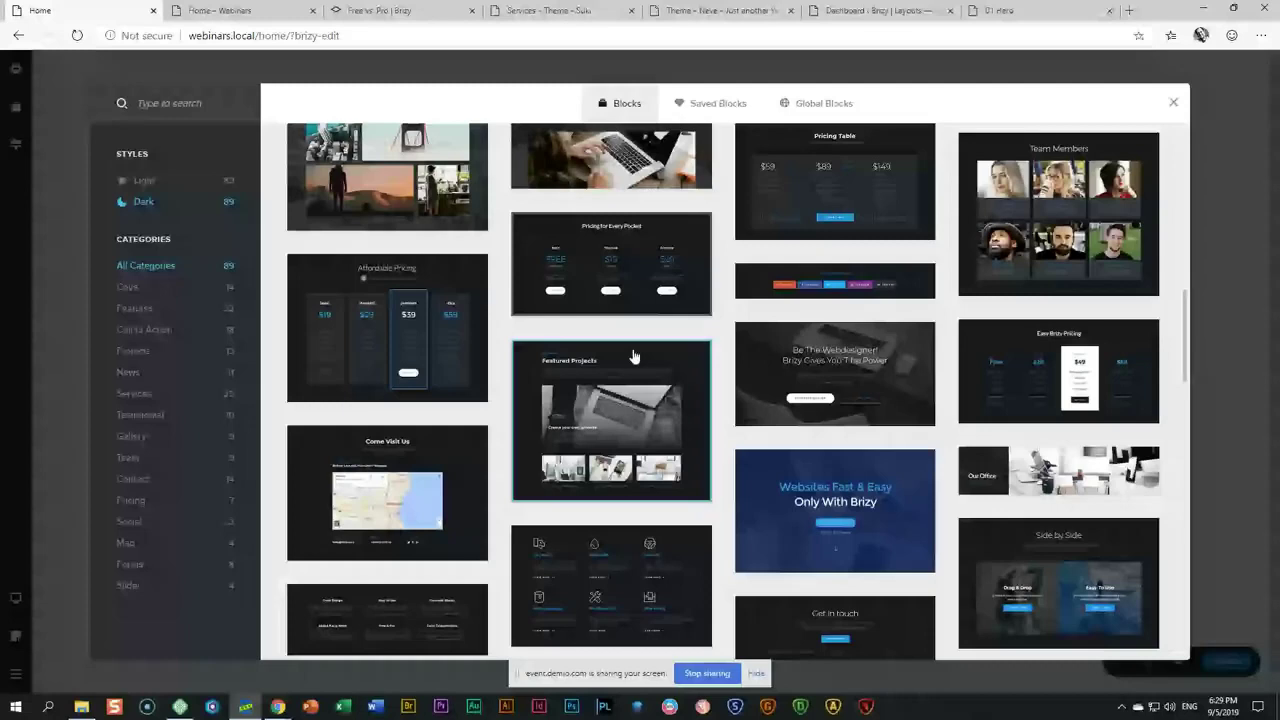
left_click(143, 182)
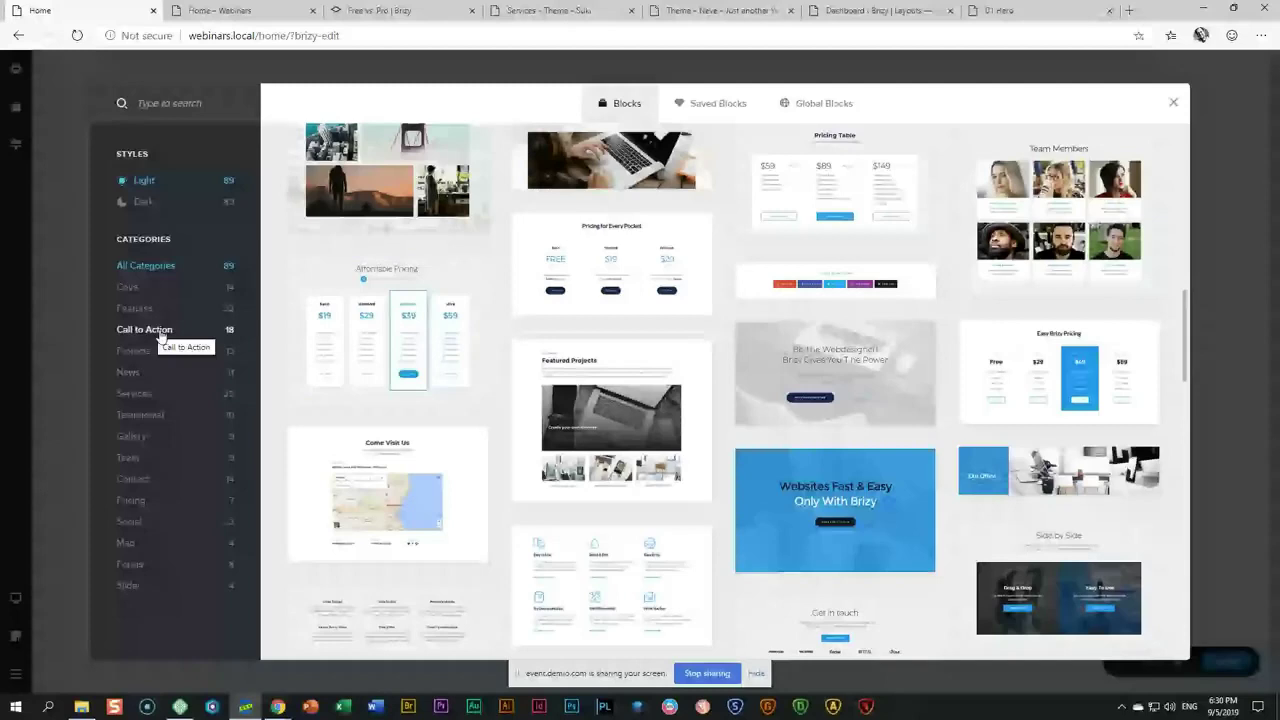
Add the light "Websites Fast & Easy Only With Brizy" block from the Cover category to the page.
left_click(128, 286)
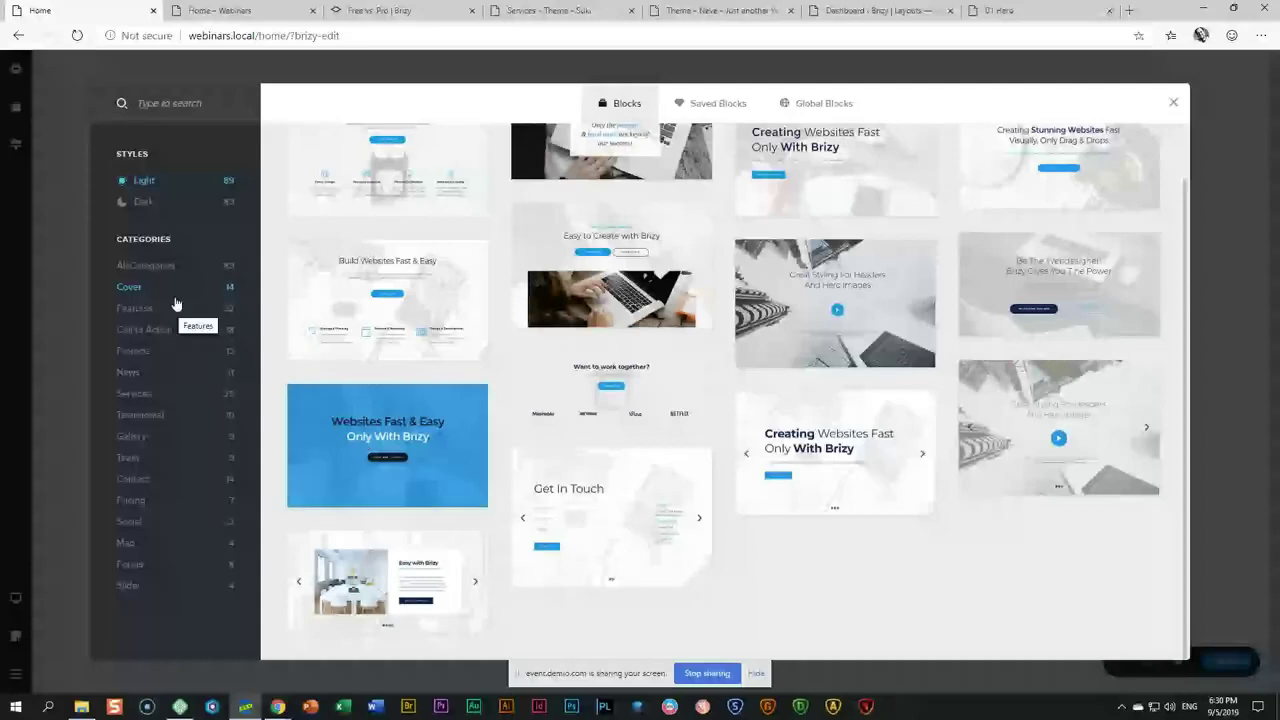
left_click(133, 479)
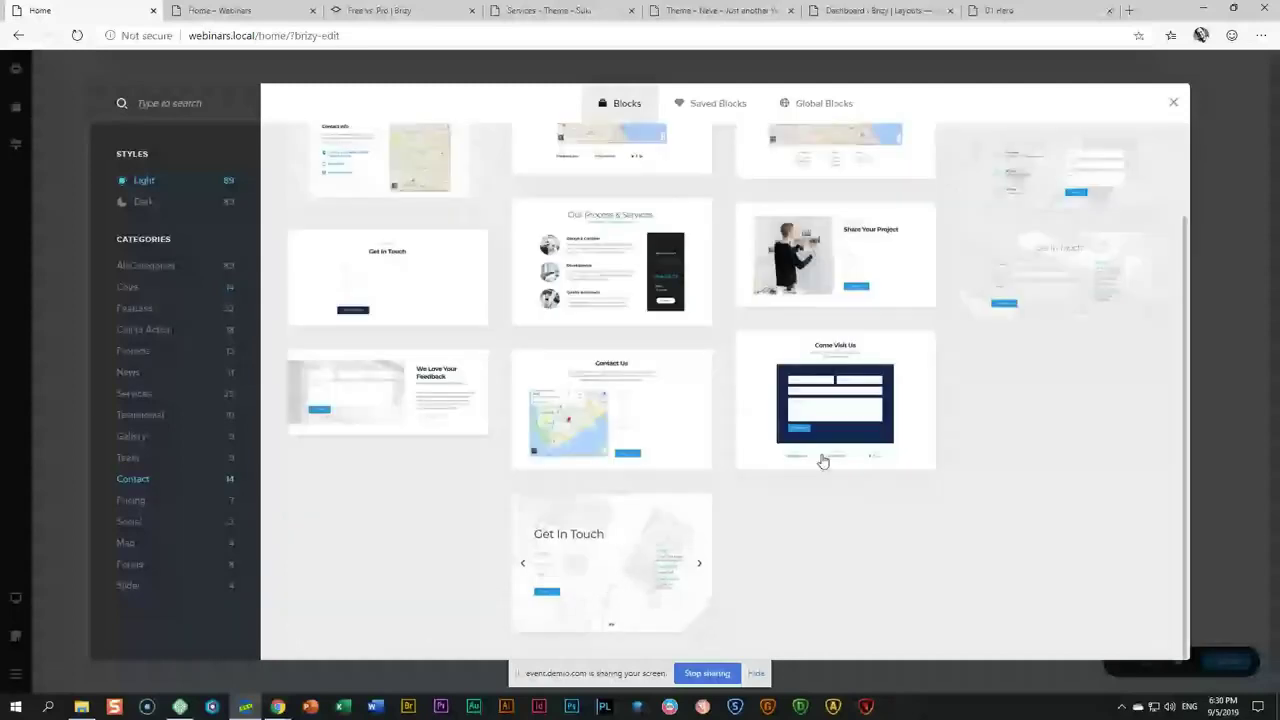
left_click(145, 294)
left_click(388, 448)
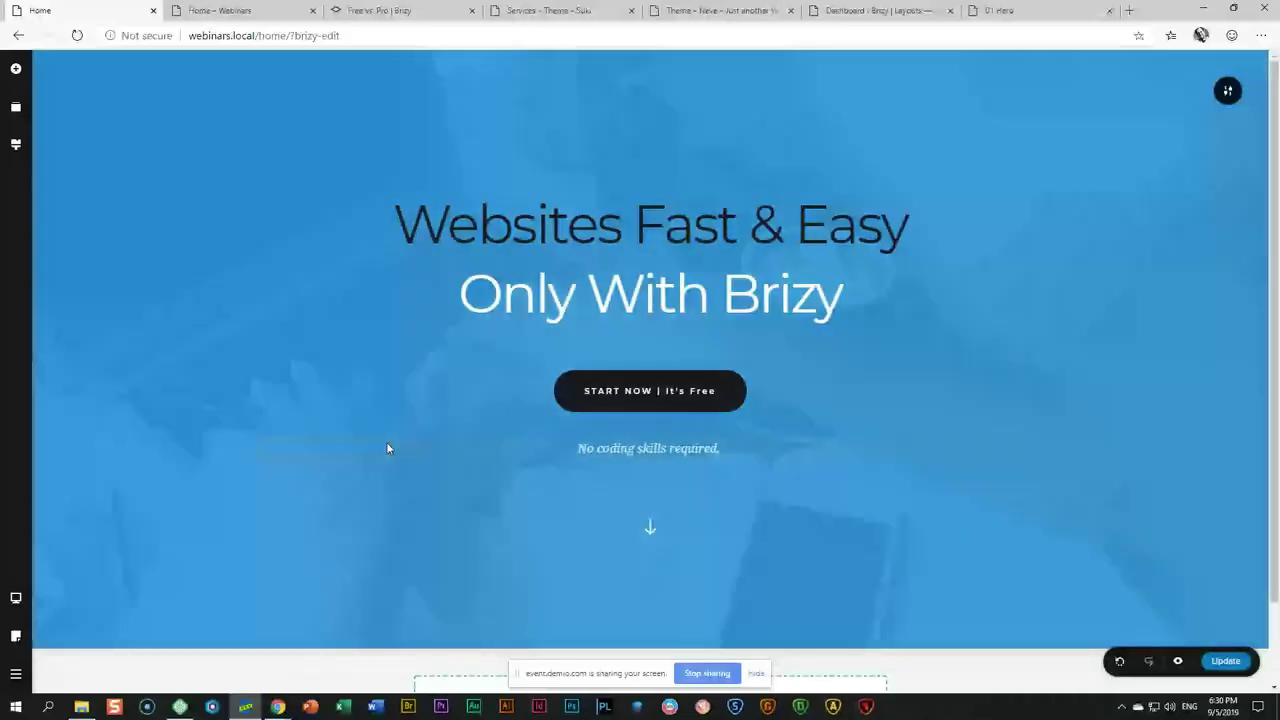
Add the "Tools that help you build modern sites" block from the Features category below the cover block.
scroll(388, 434, "down", 1)
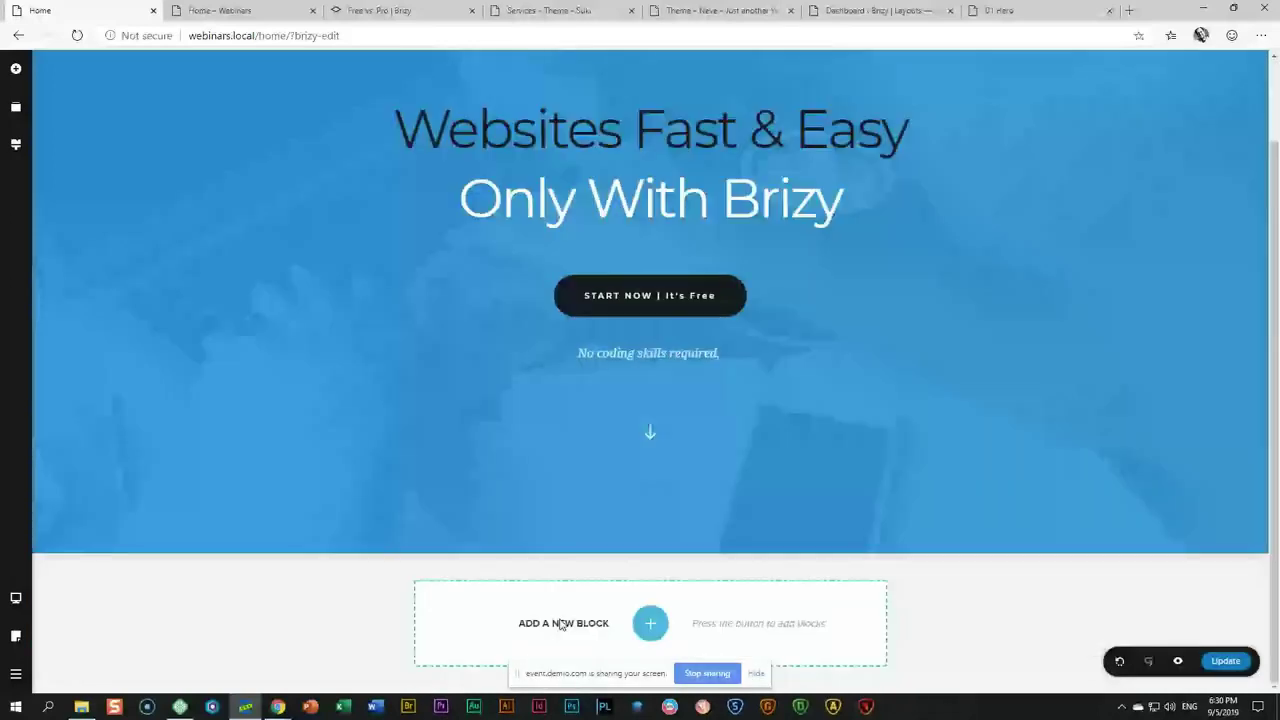
left_click(562, 623)
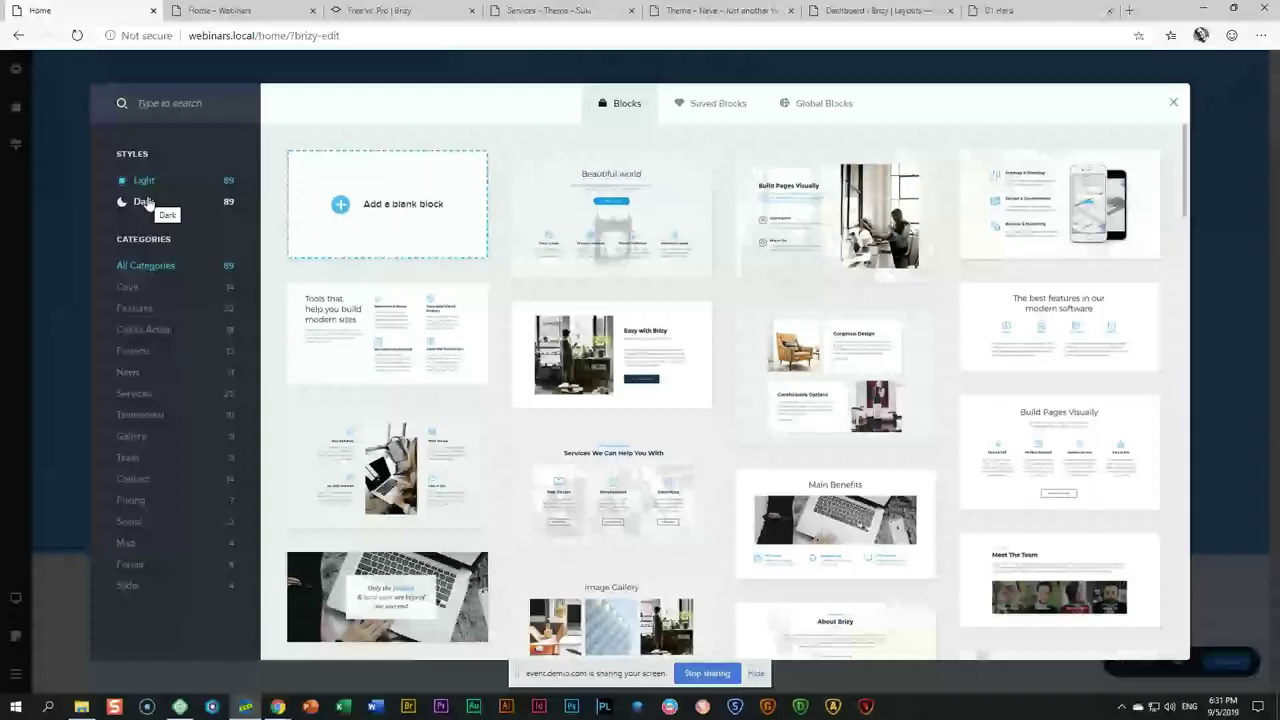
left_click(138, 312)
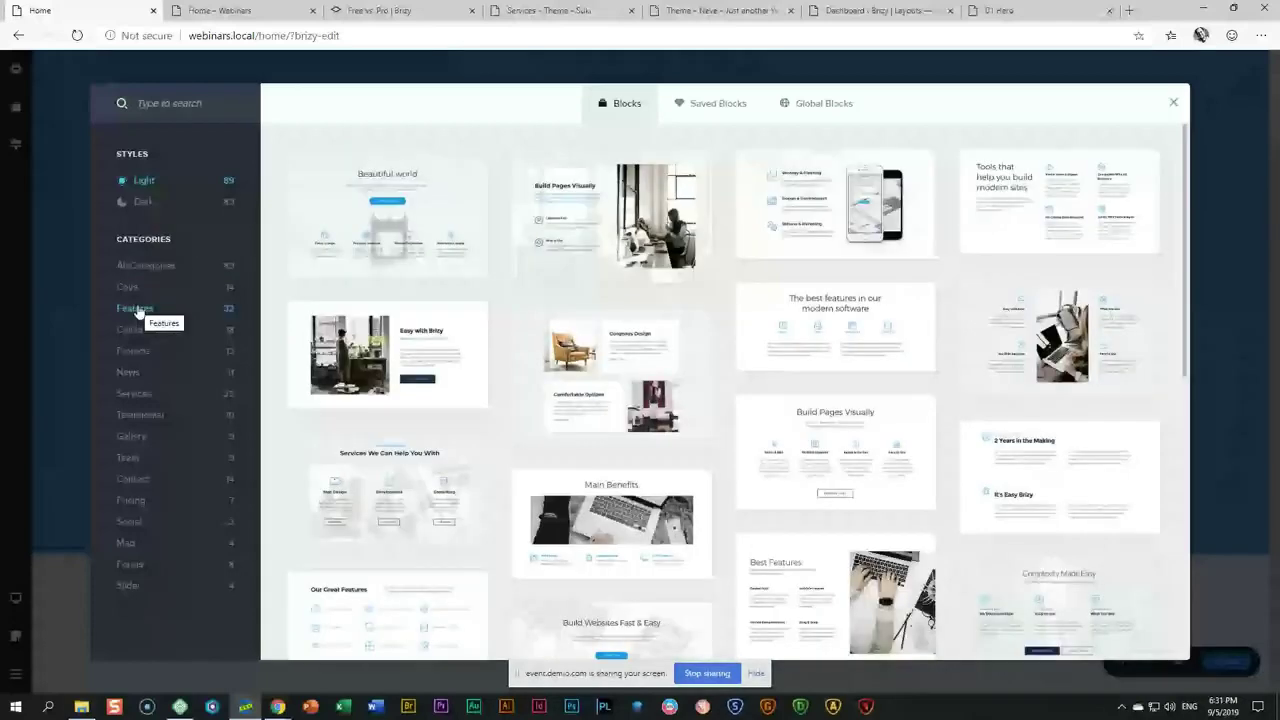
left_click(1059, 188)
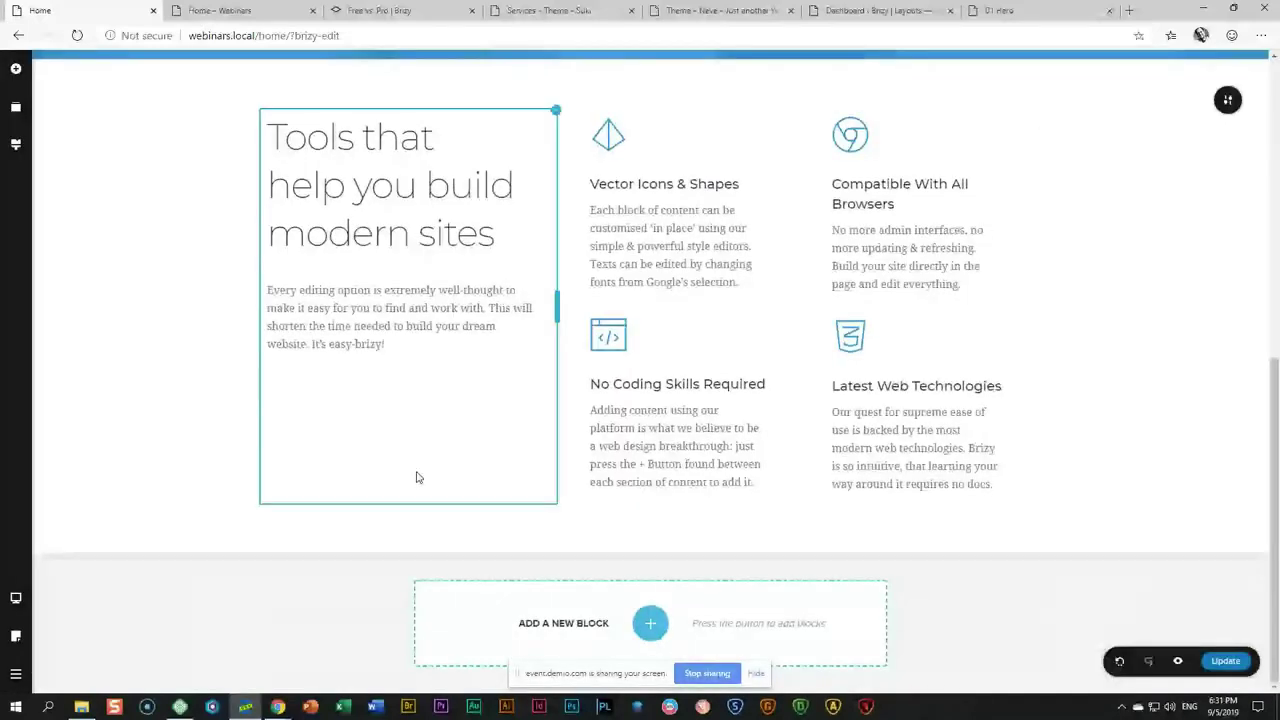
Add the "Side by Side" block from the Call to Action category below the features block.
left_click(649, 623)
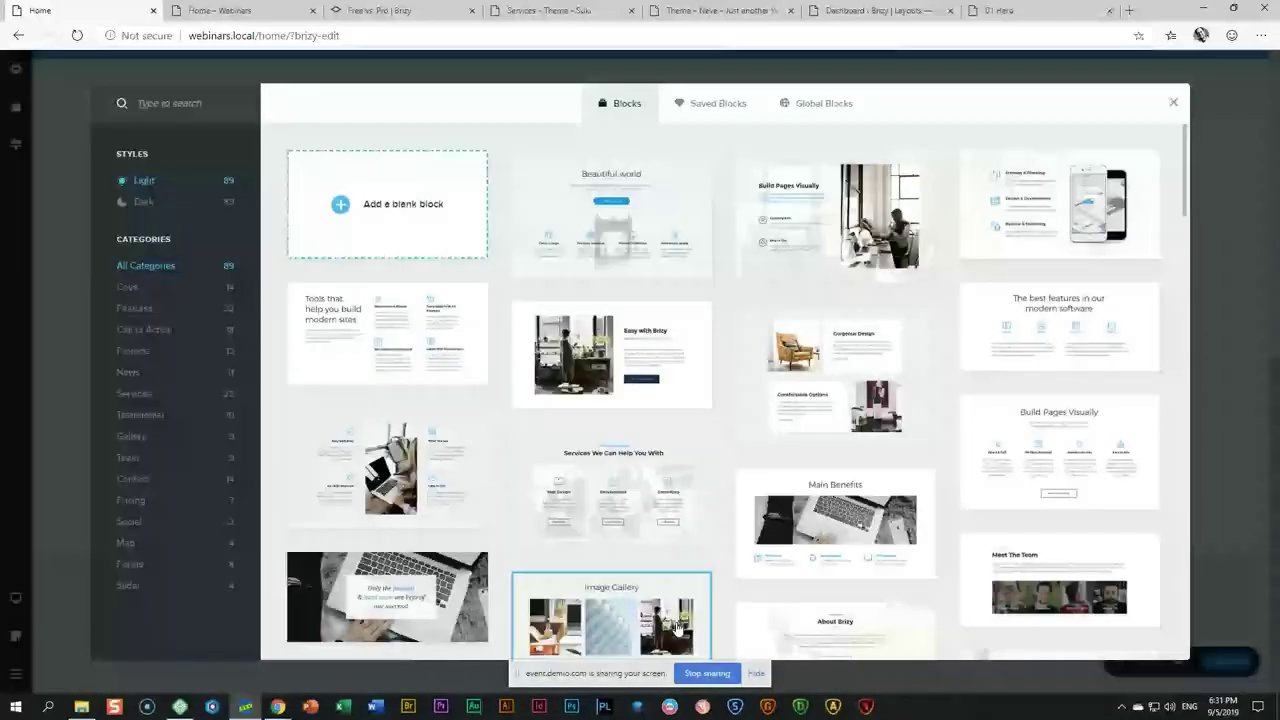
left_click(145, 330)
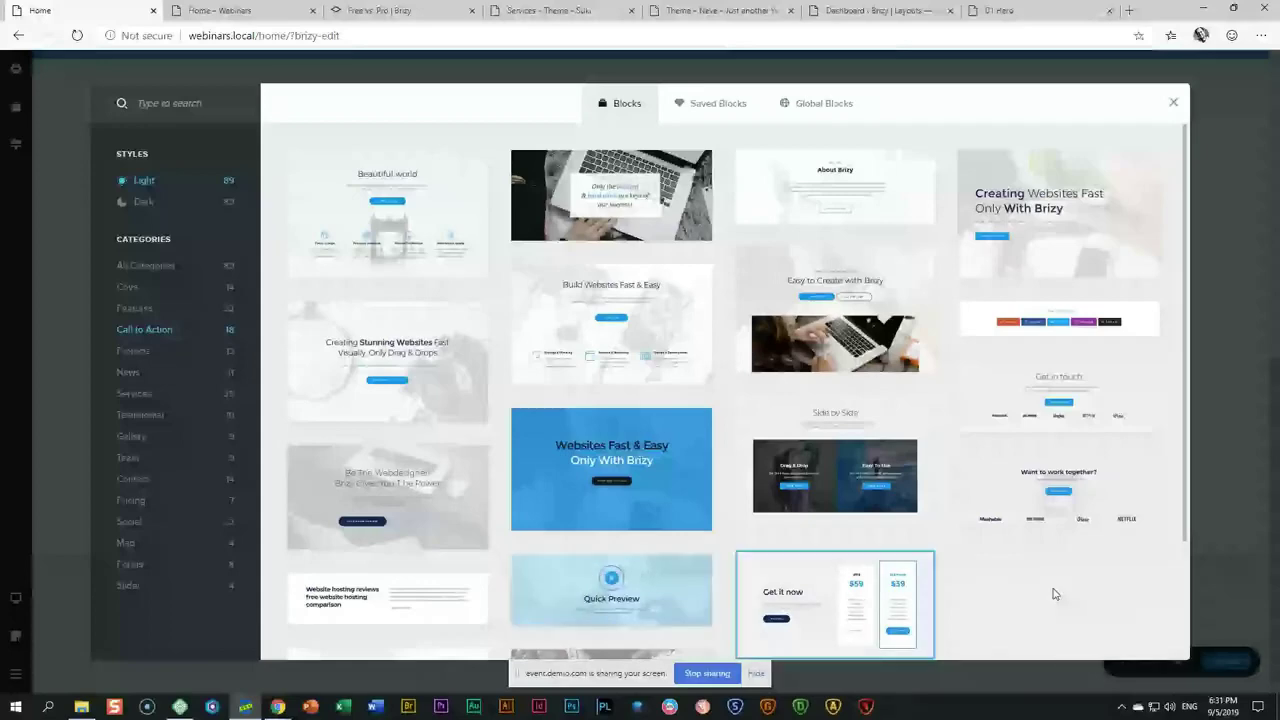
left_click(838, 443)
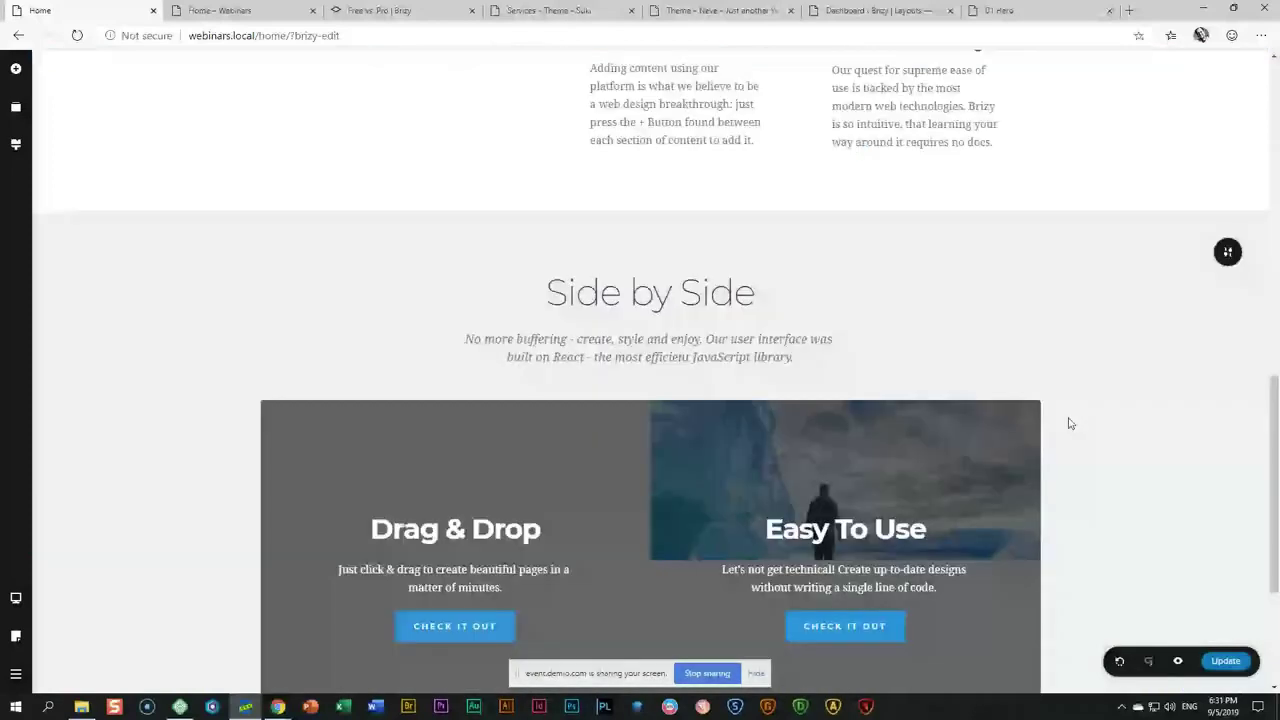
scroll(1068, 423, "down", 3)
scroll(1068, 440, "up", 10)
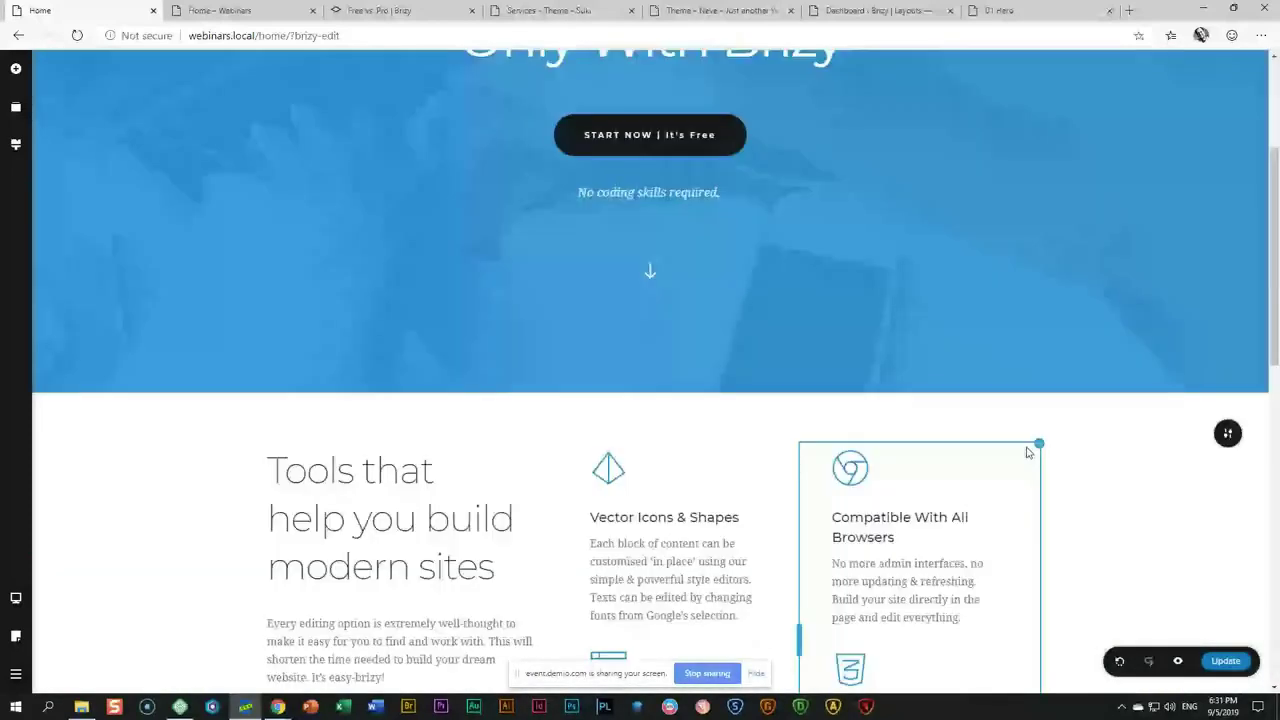
scroll(1028, 453, "down", 10)
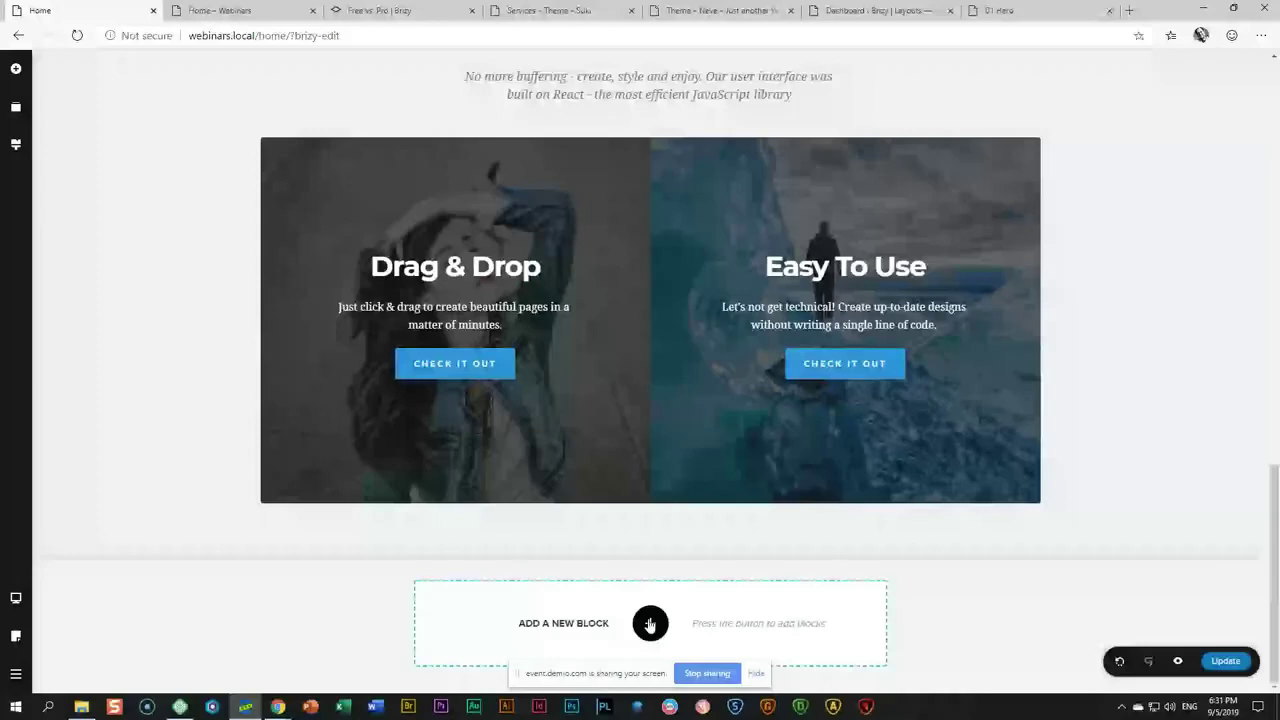
Add the "Follow us on social" block and, below it, the "Contact Info" block from the Map category.
left_click(650, 624)
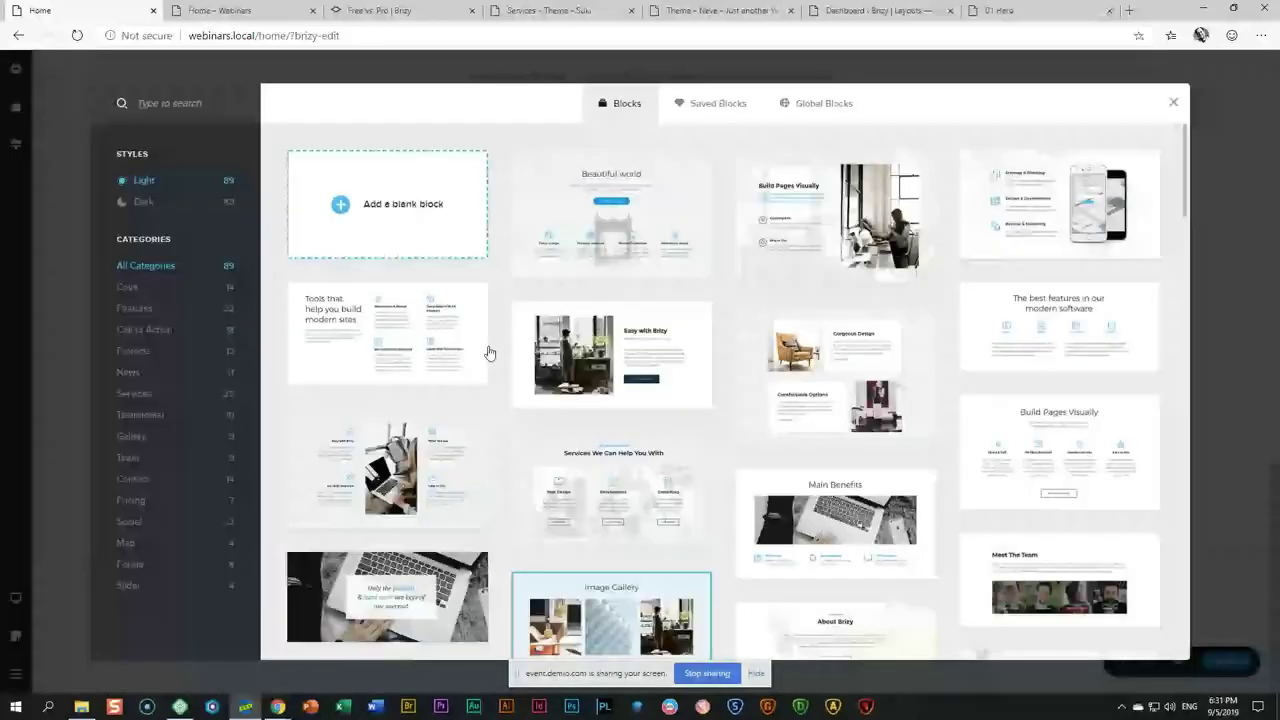
key("Escape")
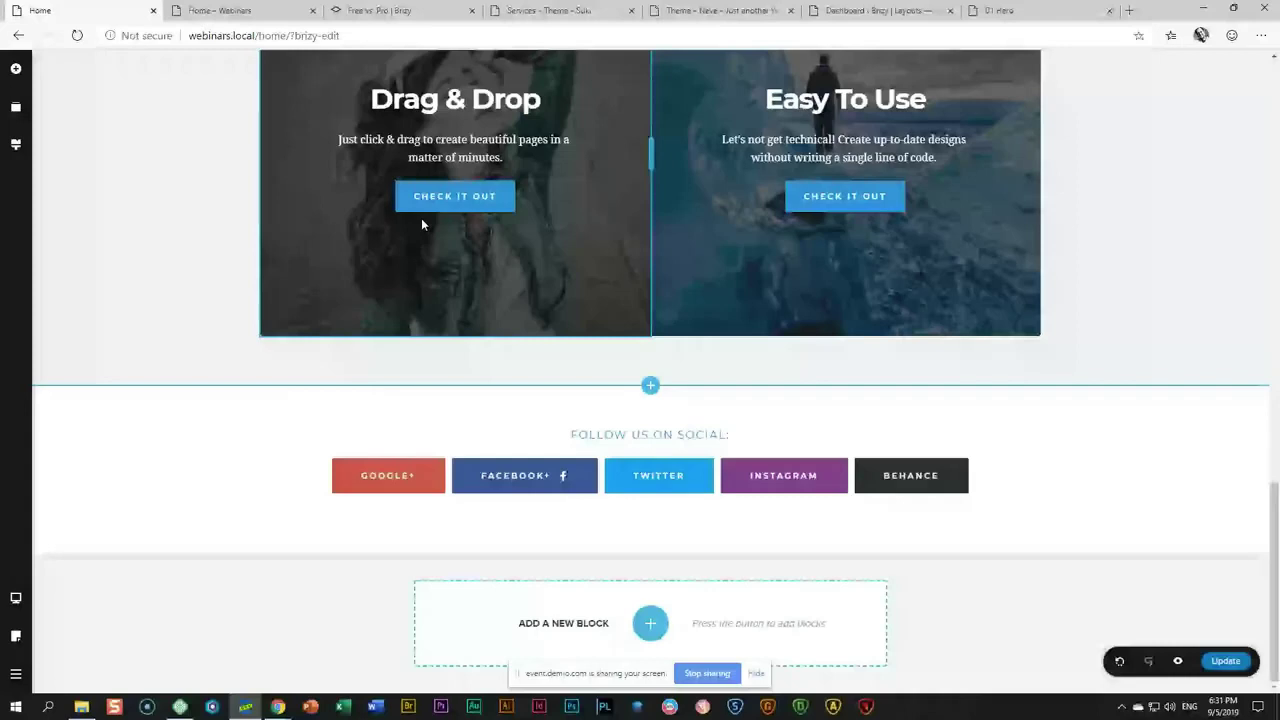
left_click(651, 626)
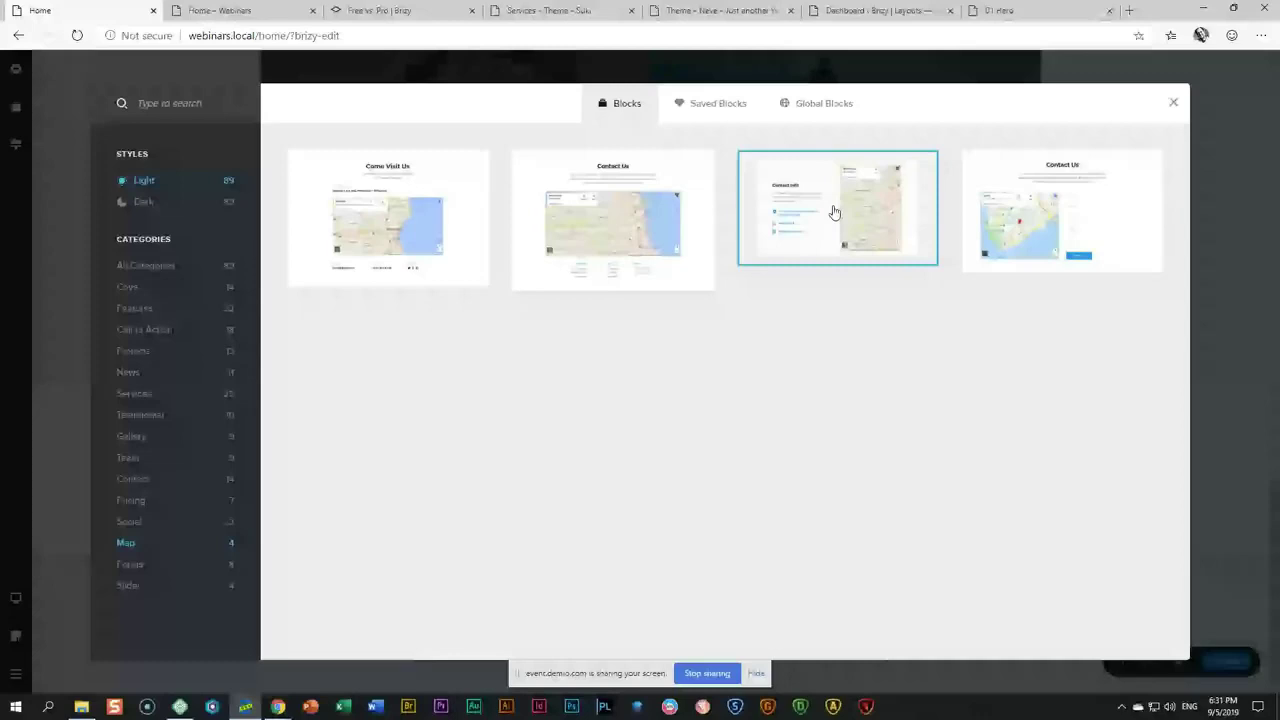
left_click(835, 212)
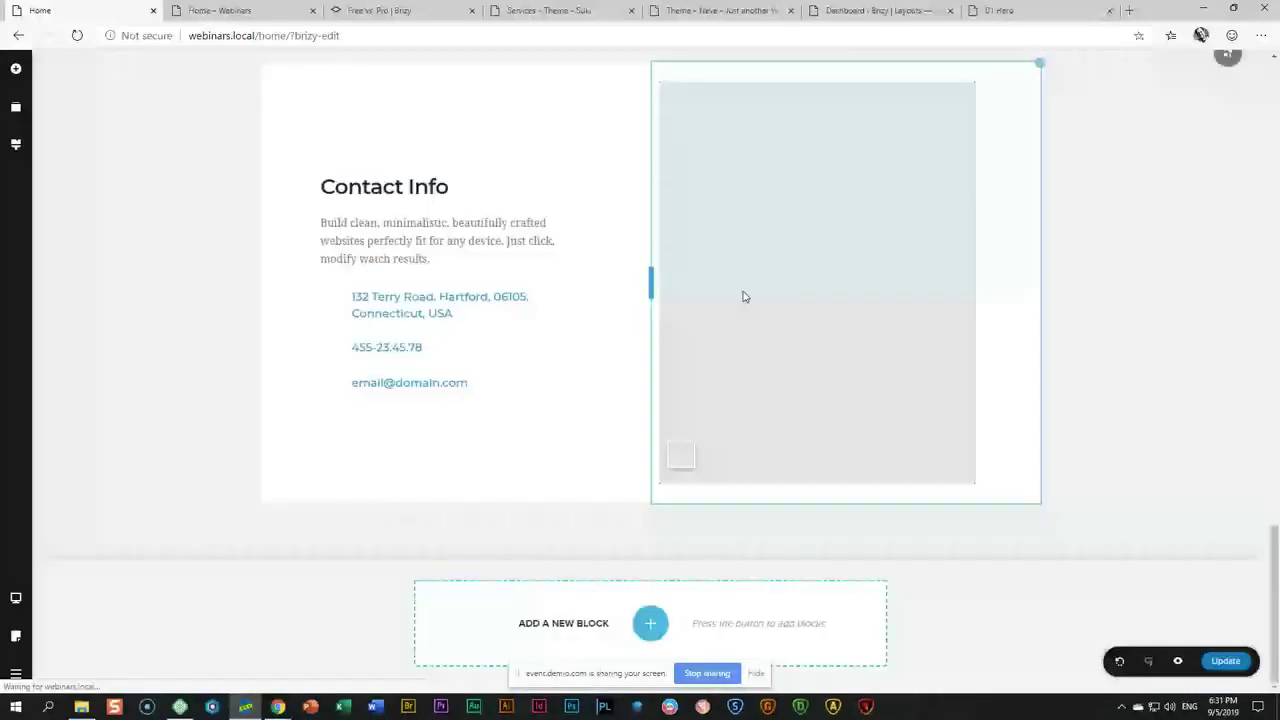
Review the assembled Home page, then update it and open its preview.
scroll(411, 420, "up", 10)
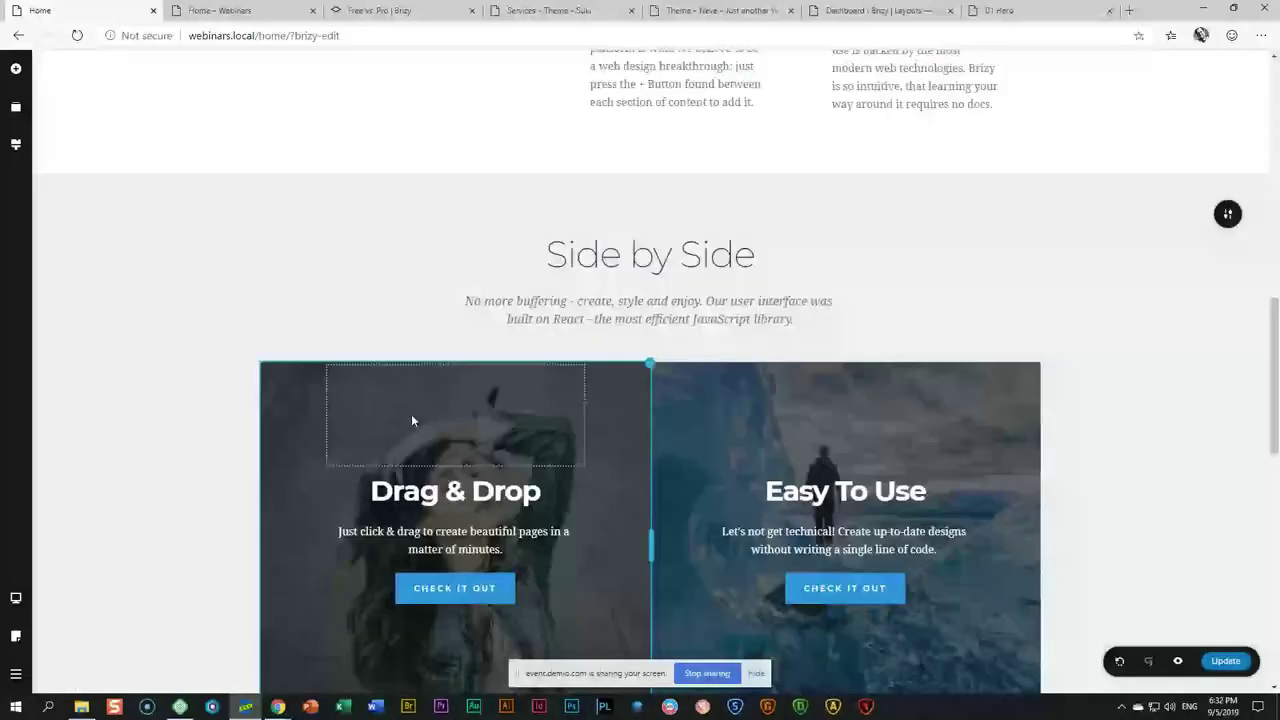
scroll(411, 420, "up", 6)
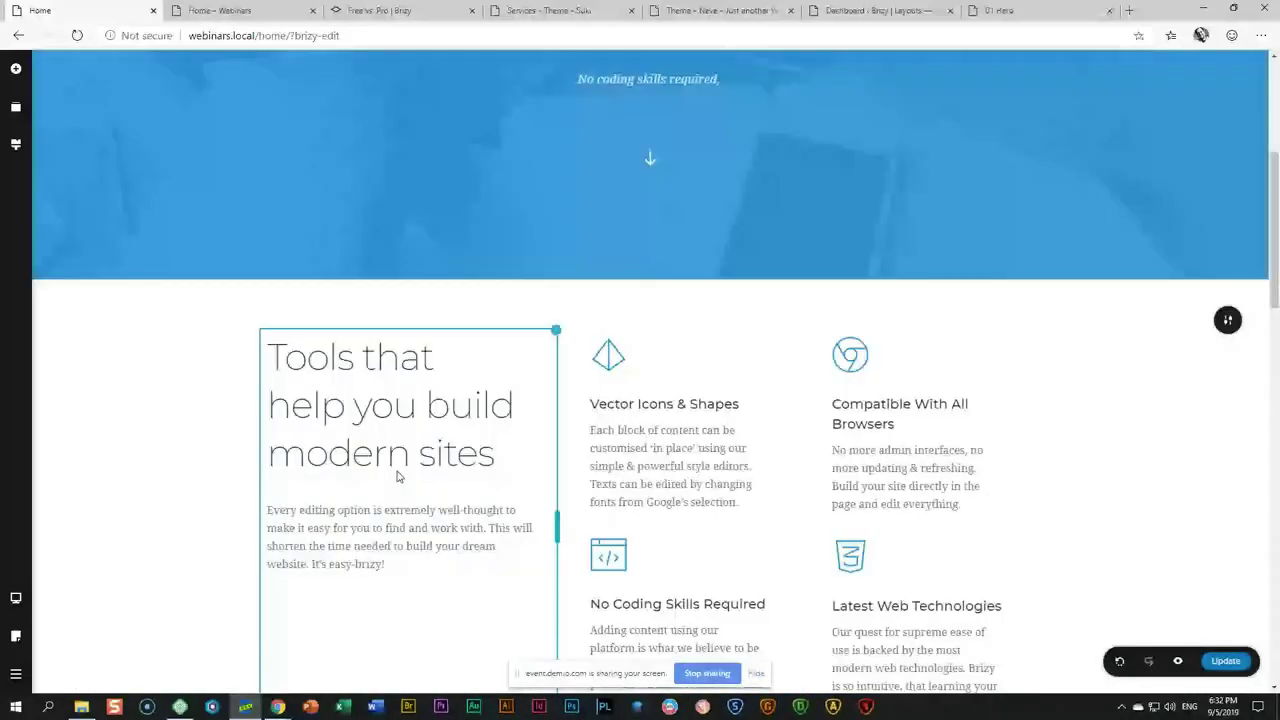
scroll(380, 530, "up", 4)
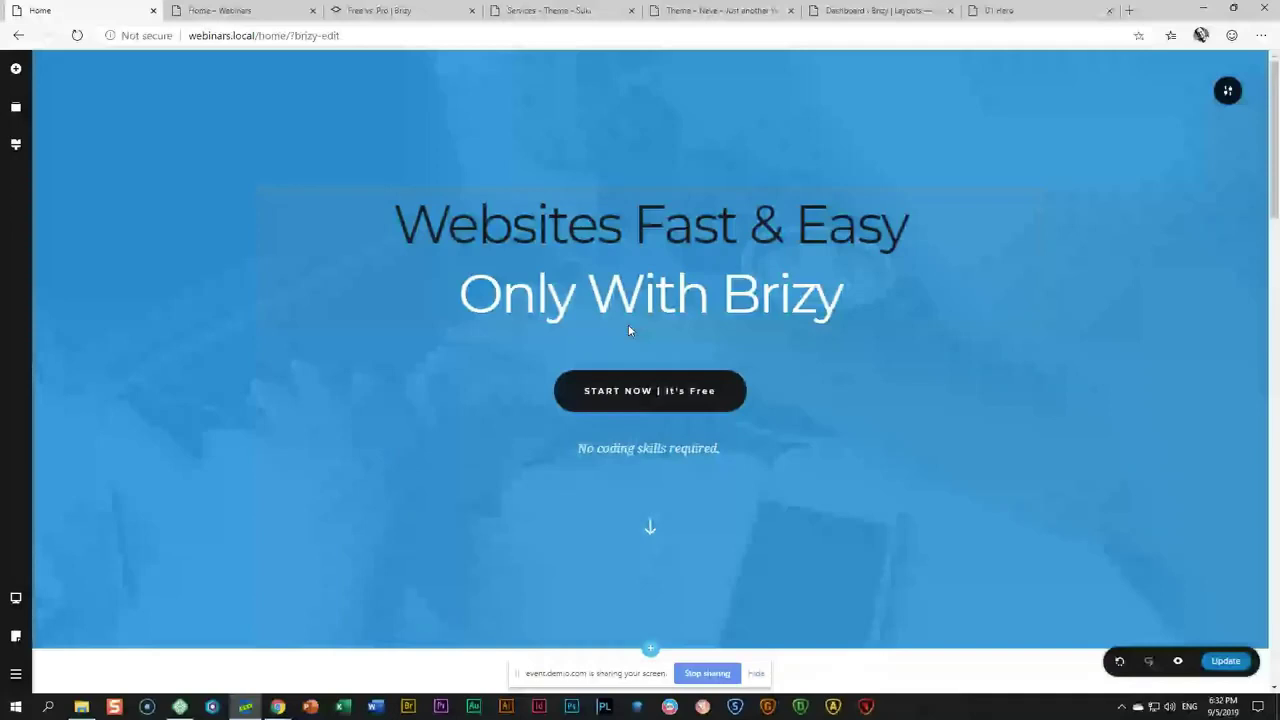
scroll(628, 326, "down", 5)
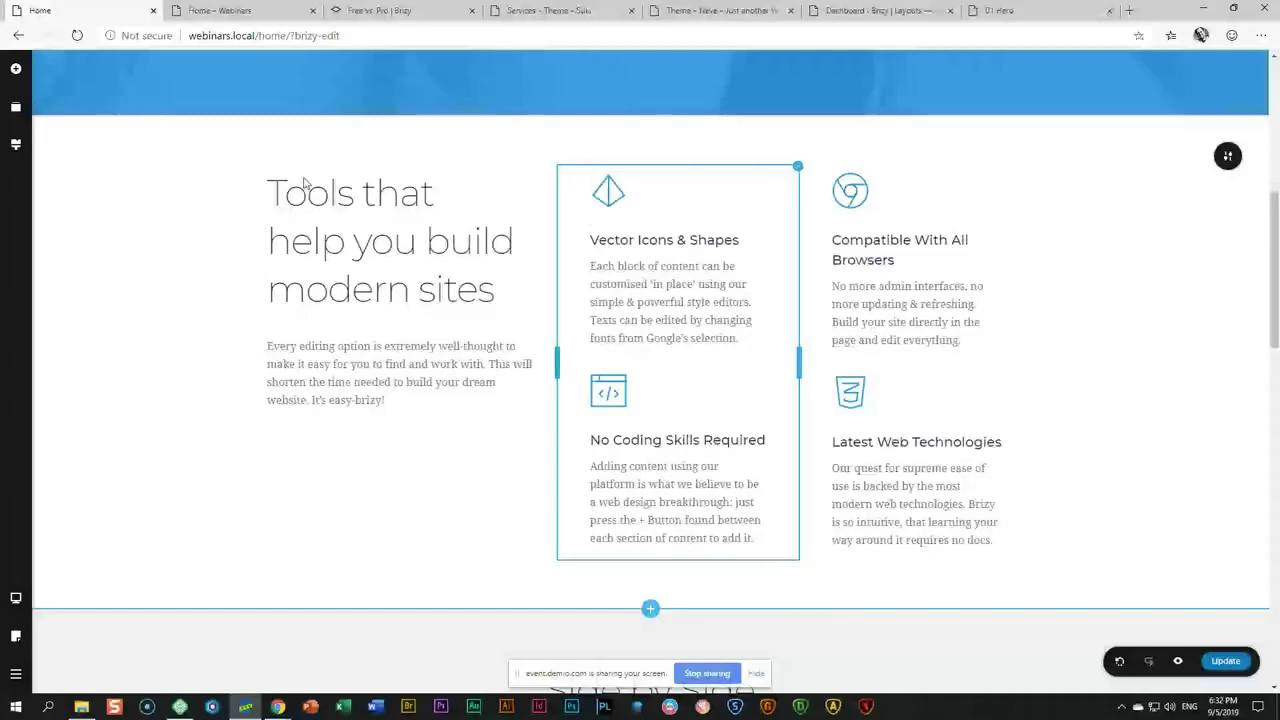
left_click(1226, 661)
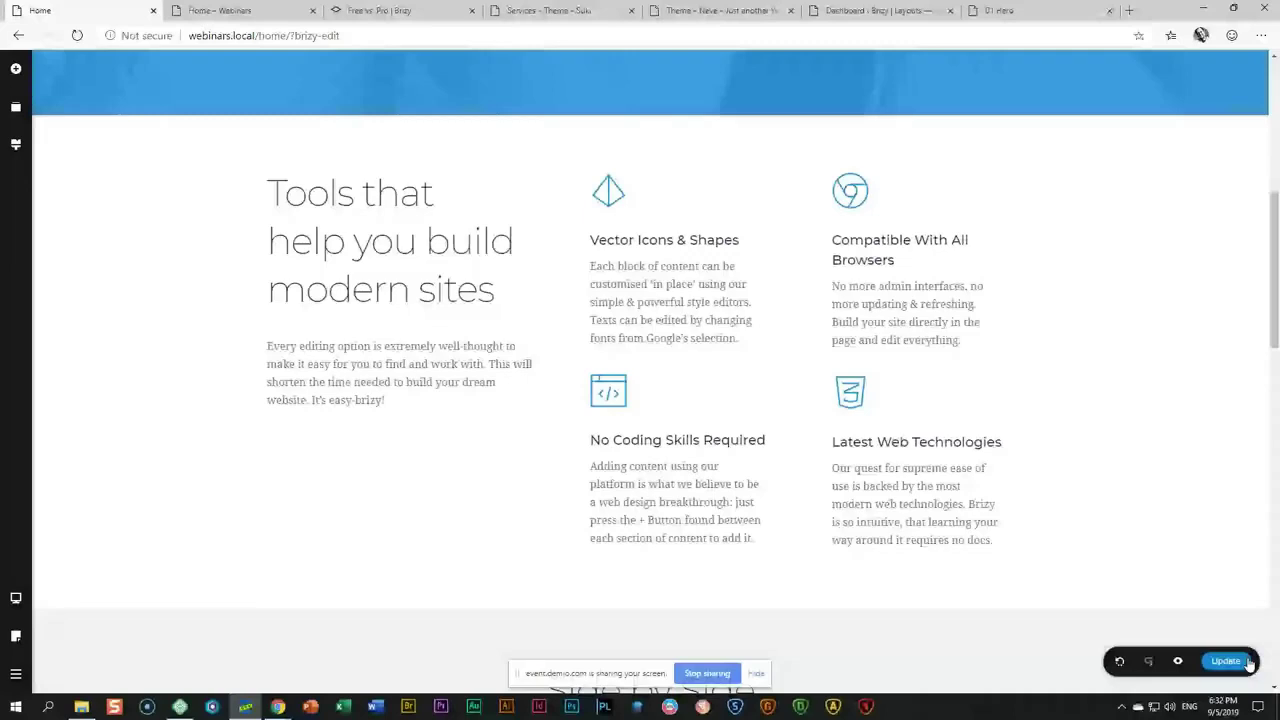
left_click(1177, 661)
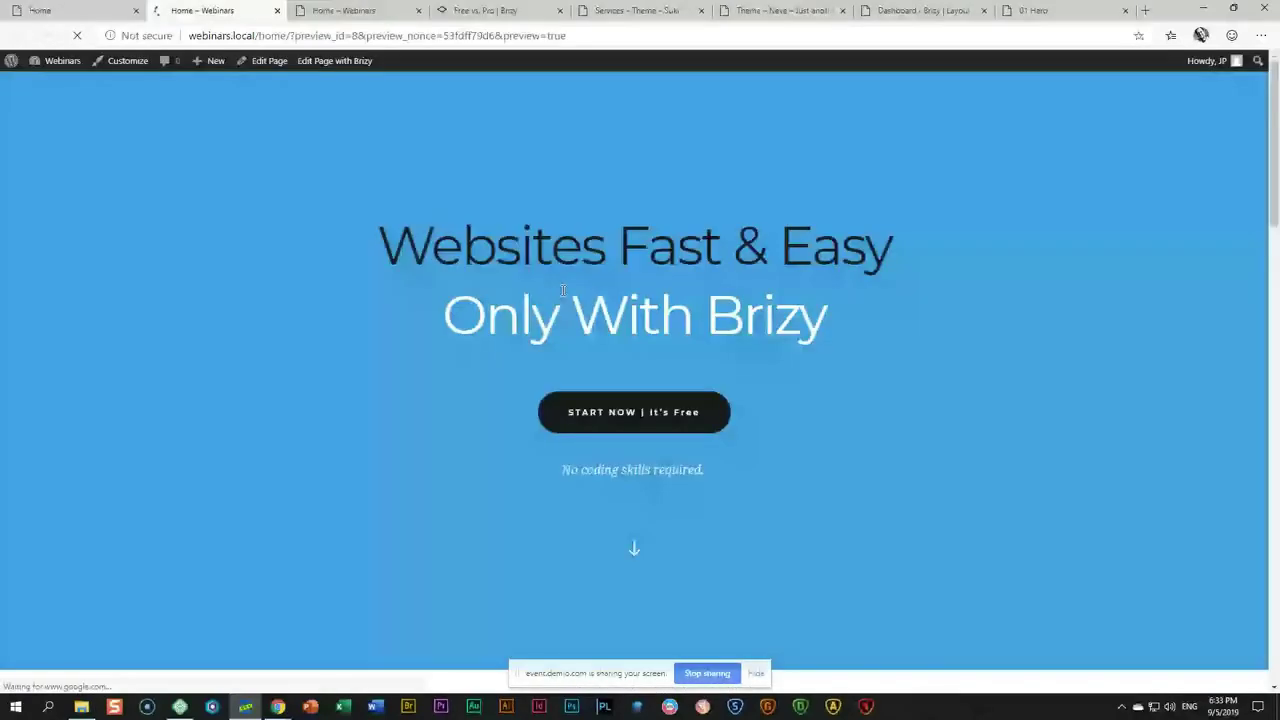
Look over the top of the Home page preview, then return to the cover block in the Brizy editor.
scroll(600, 300, "down", 3)
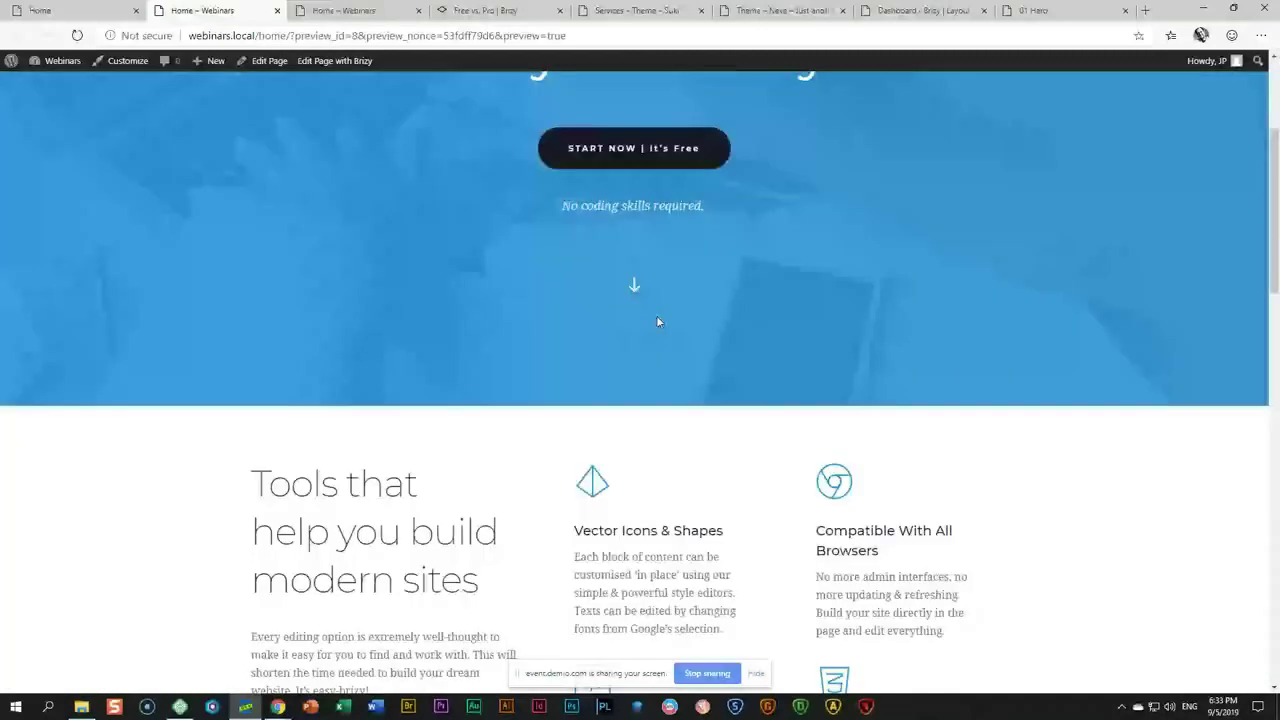
key("ctrl+shift+Tab")
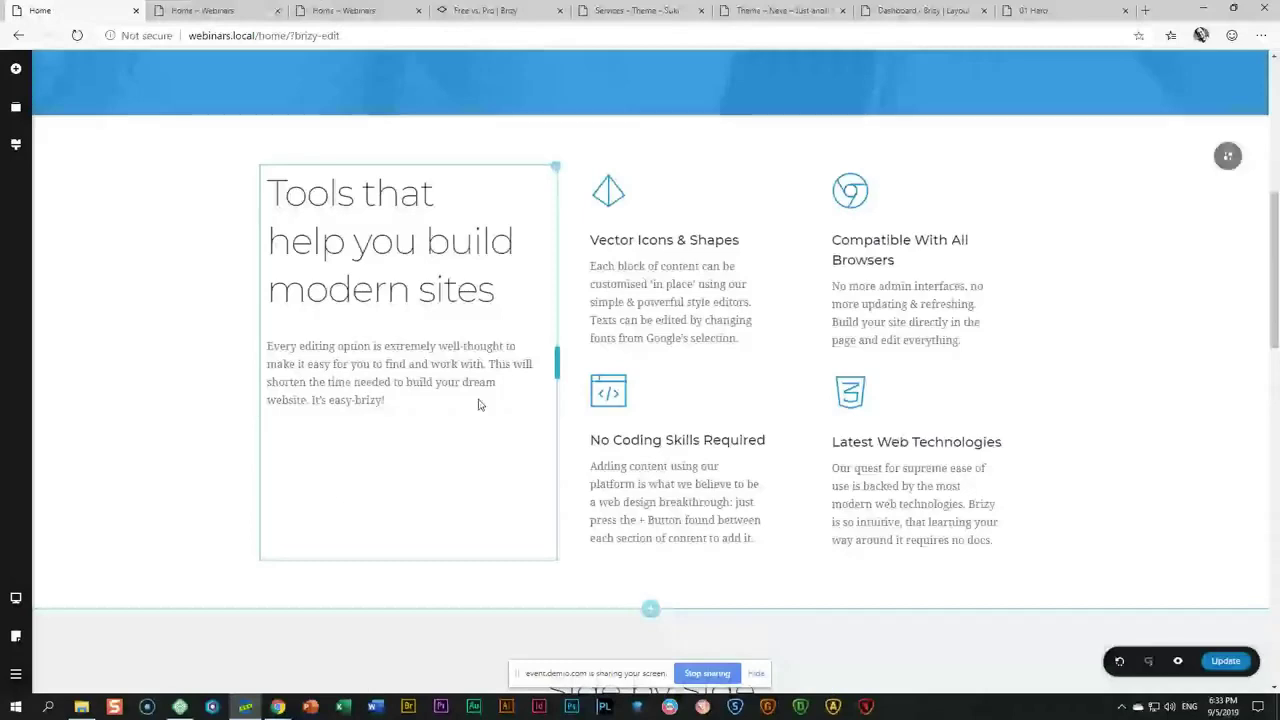
scroll(485, 404, "down", 1)
scroll(727, 270, "up", 5)
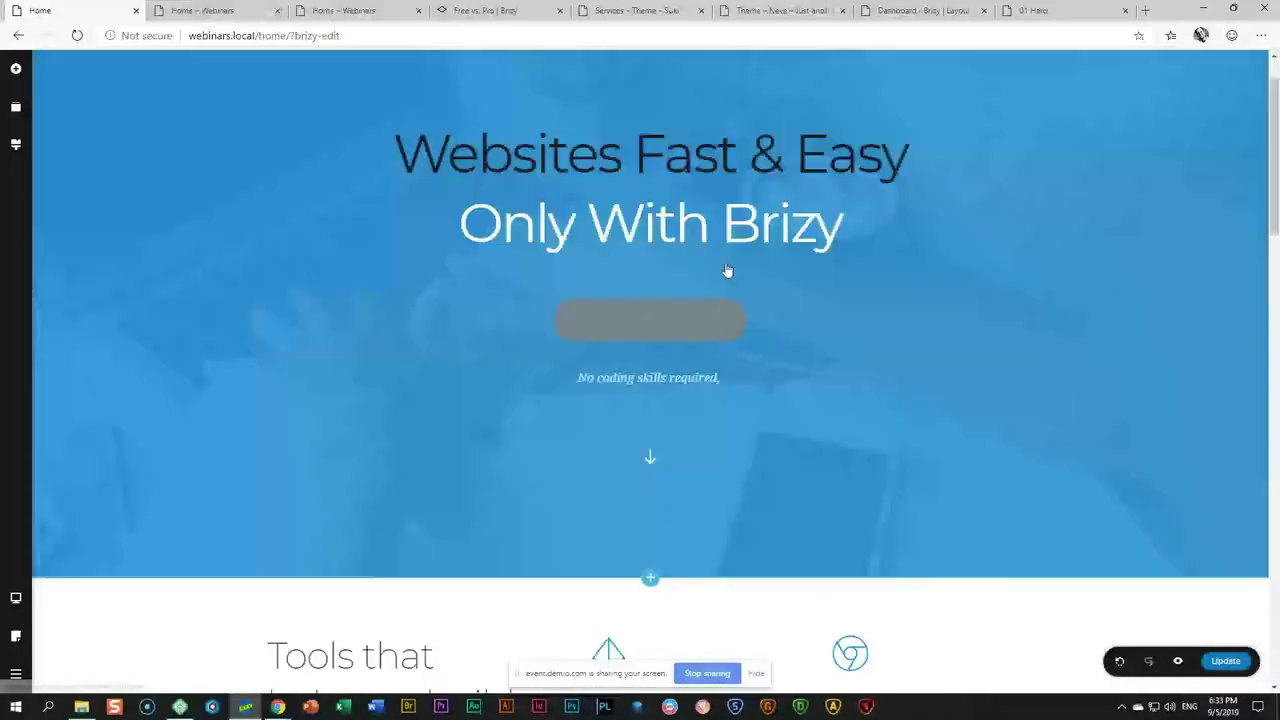
scroll(727, 270, "up", 1)
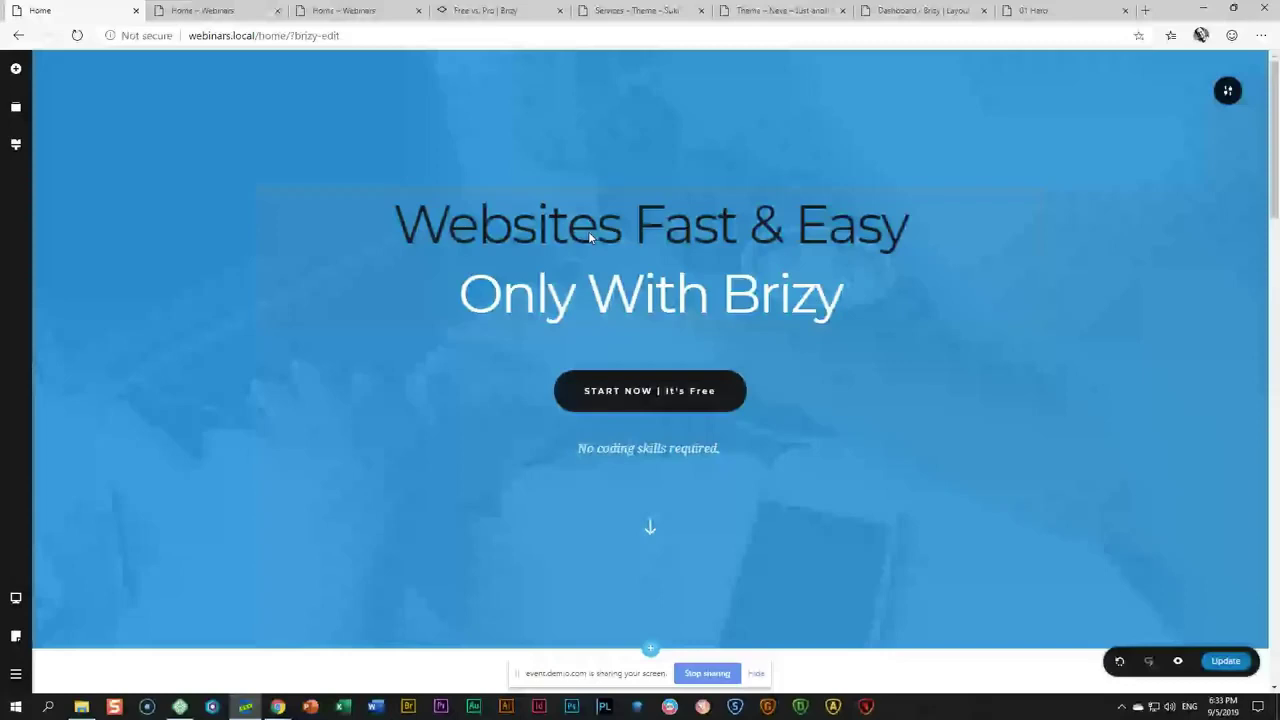
Replace the whole two-line heading in the cover block with "Best Ice Cream Ever".
left_click(539, 241)
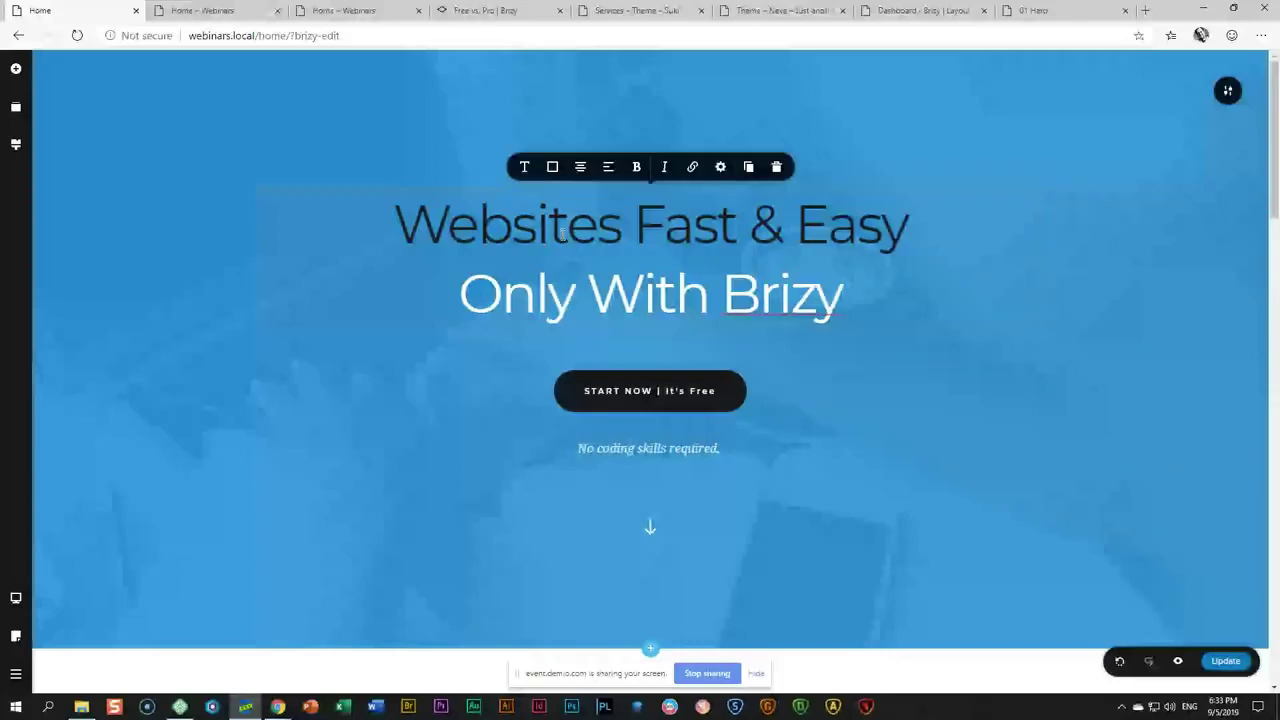
left_click(563, 233)
key("ctrl+a")
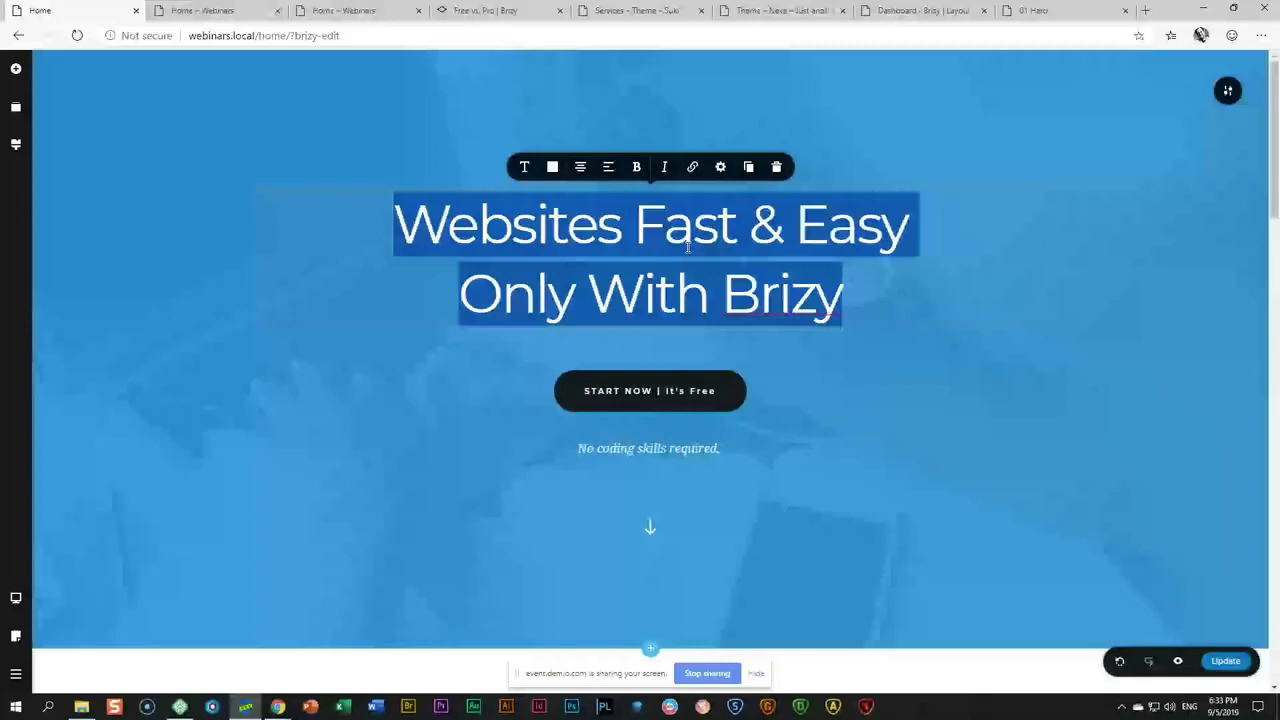
left_click(585, 249)
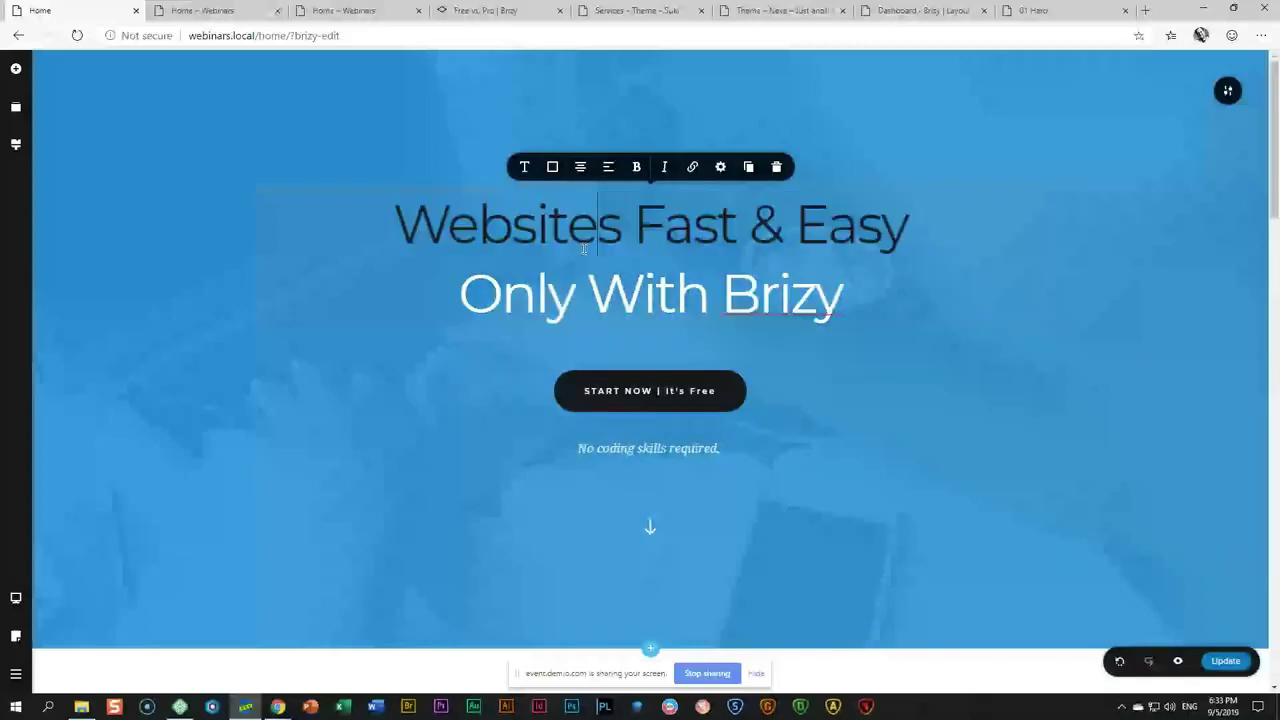
triple_click(578, 235)
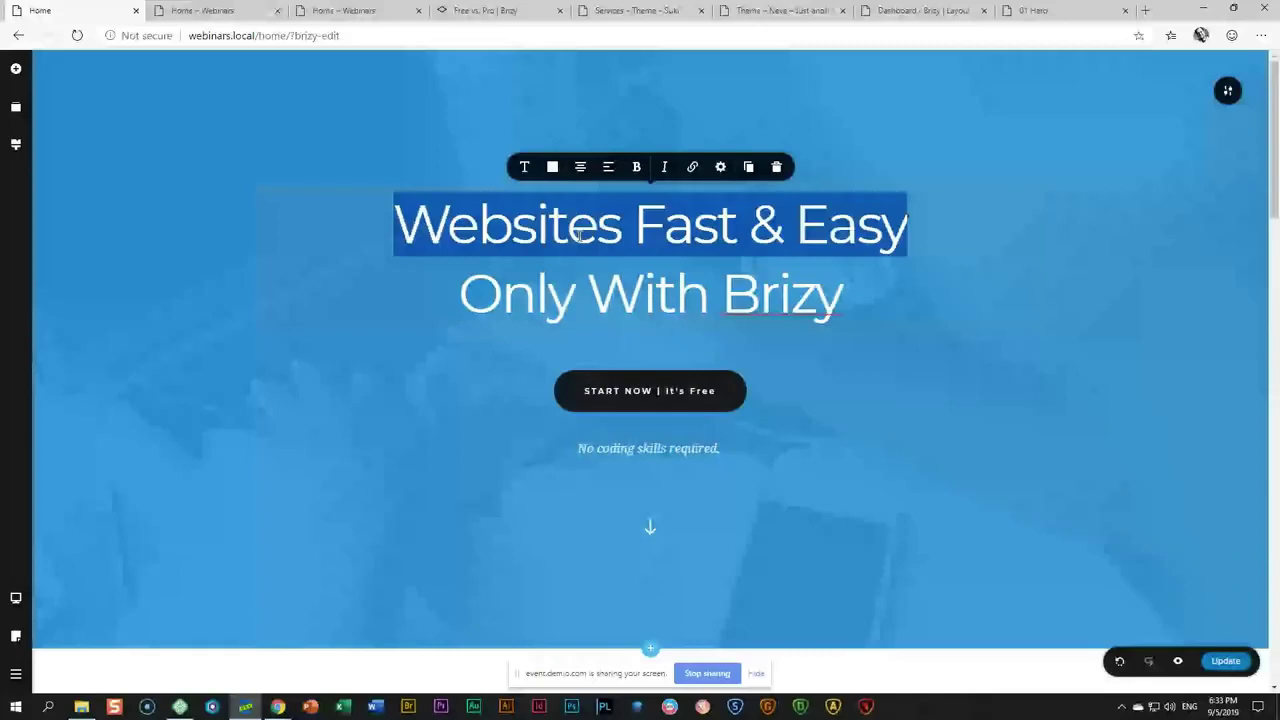
left_click_drag(578, 235, 584, 268)
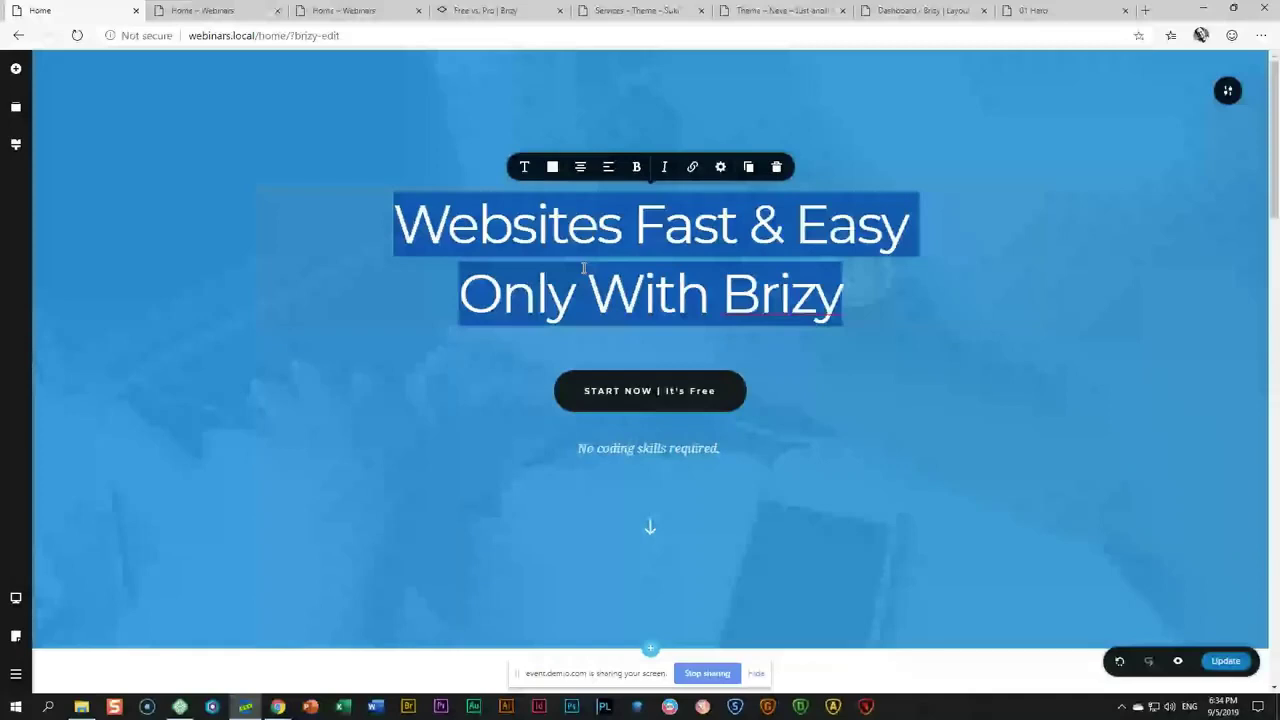
key("BackSpace")
scroll(582, 266, "down", 5)
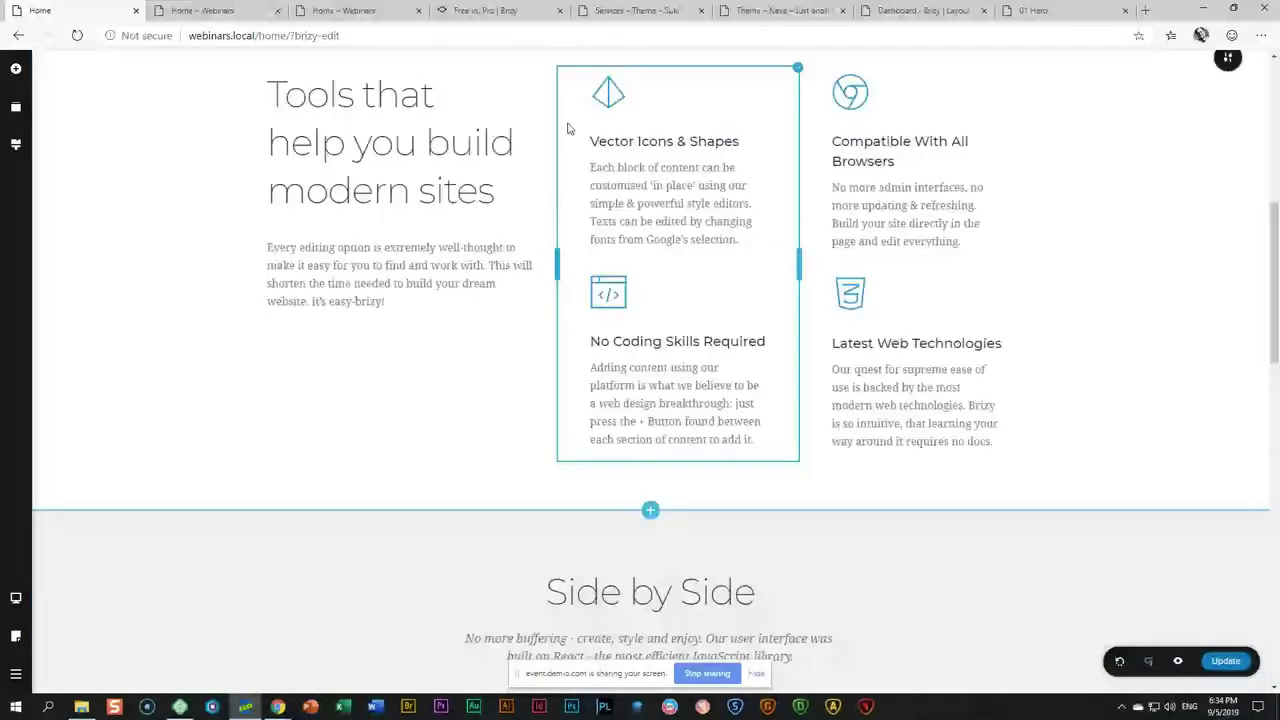
type("B")
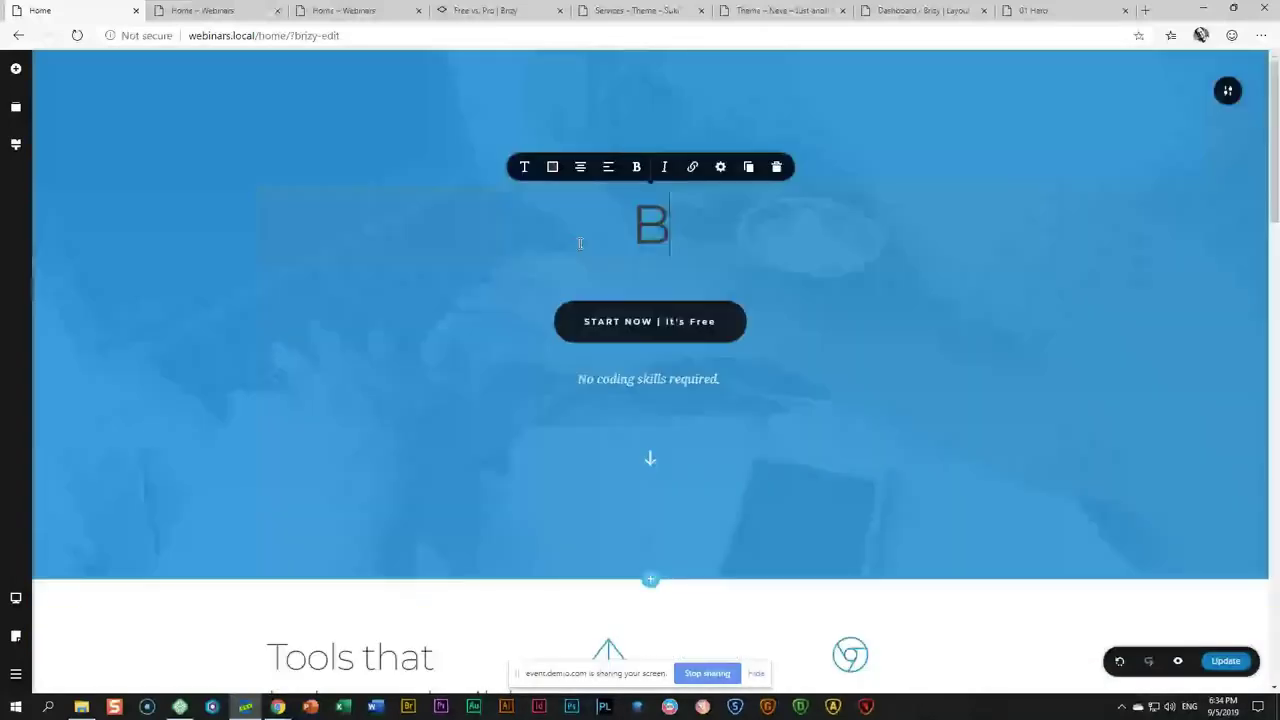
type("est Ice Cream Ever")
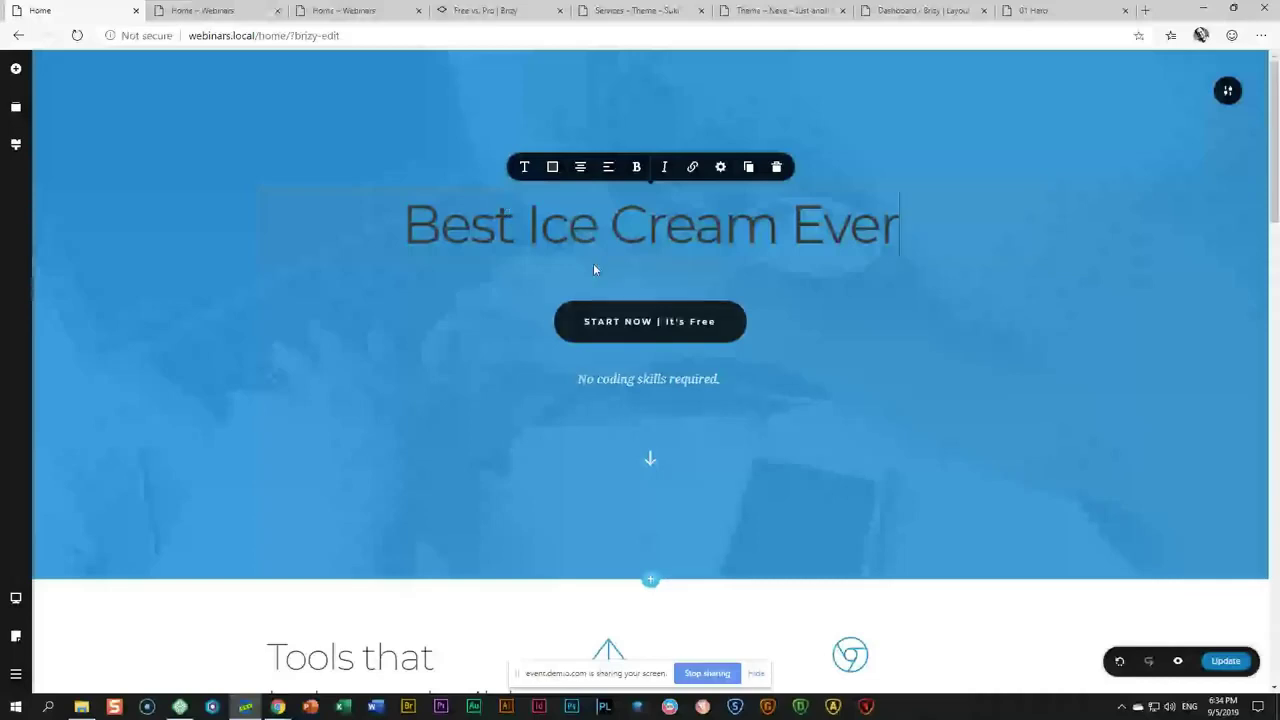
left_click(533, 170)
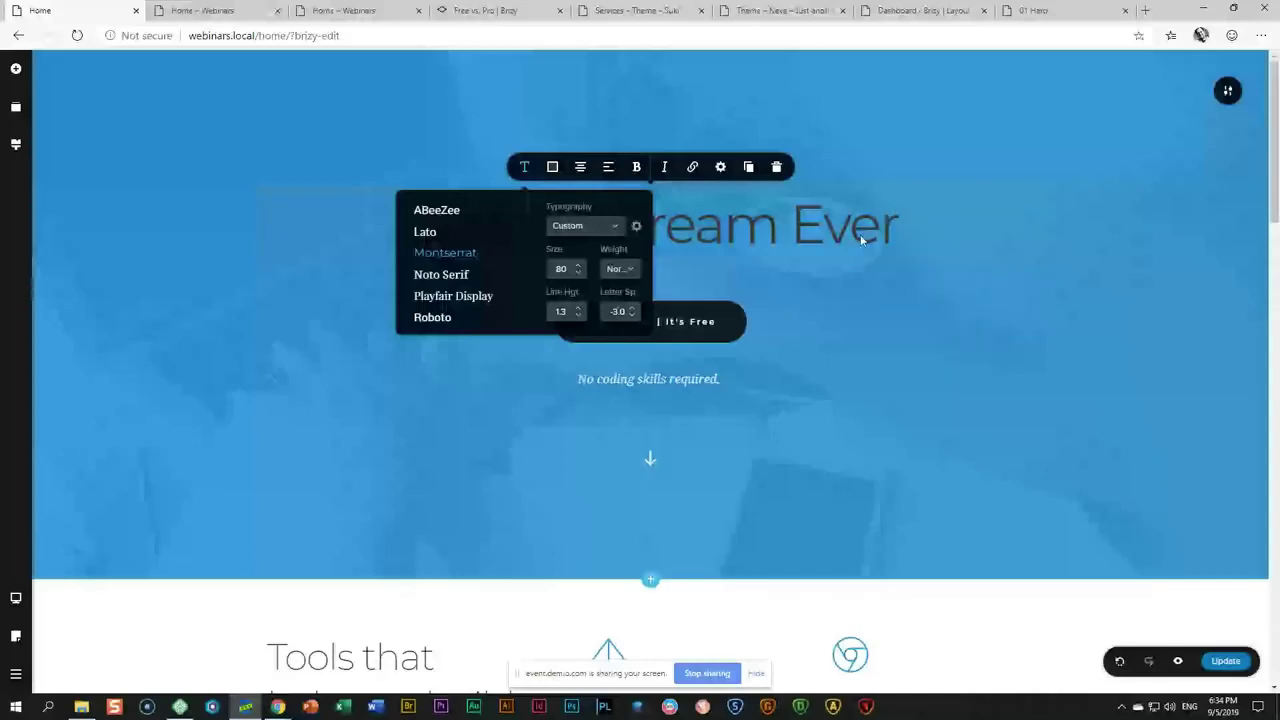
Reorder the page blocks so the "Tools that help you build modern sites" block sits above the cover block.
left_click(15, 108)
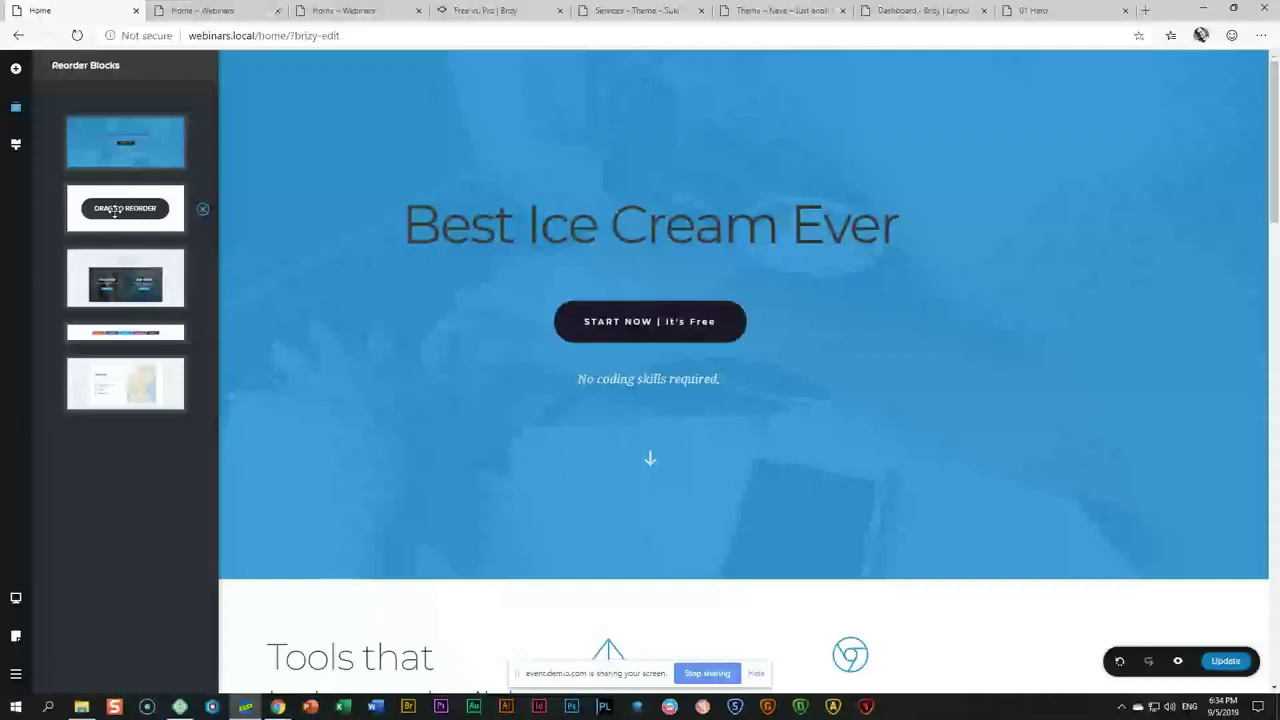
left_click_drag(113, 210, 125, 135)
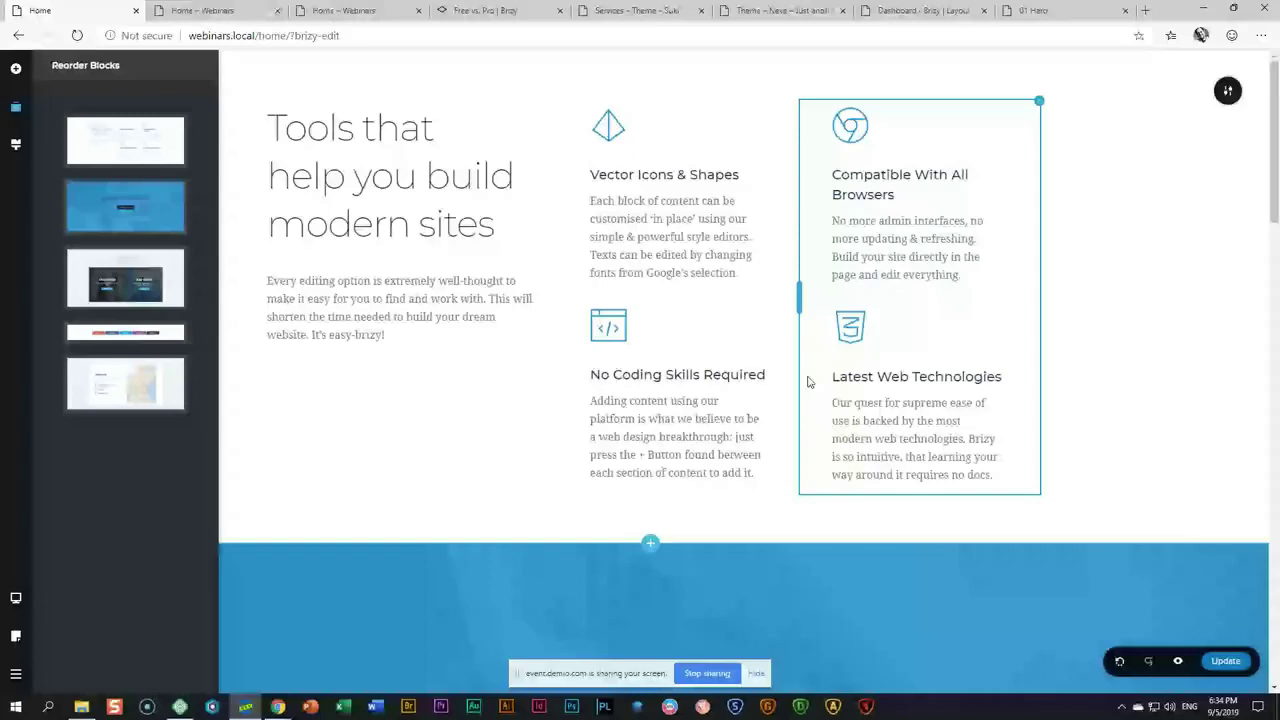
scroll(621, 155, "down", 4)
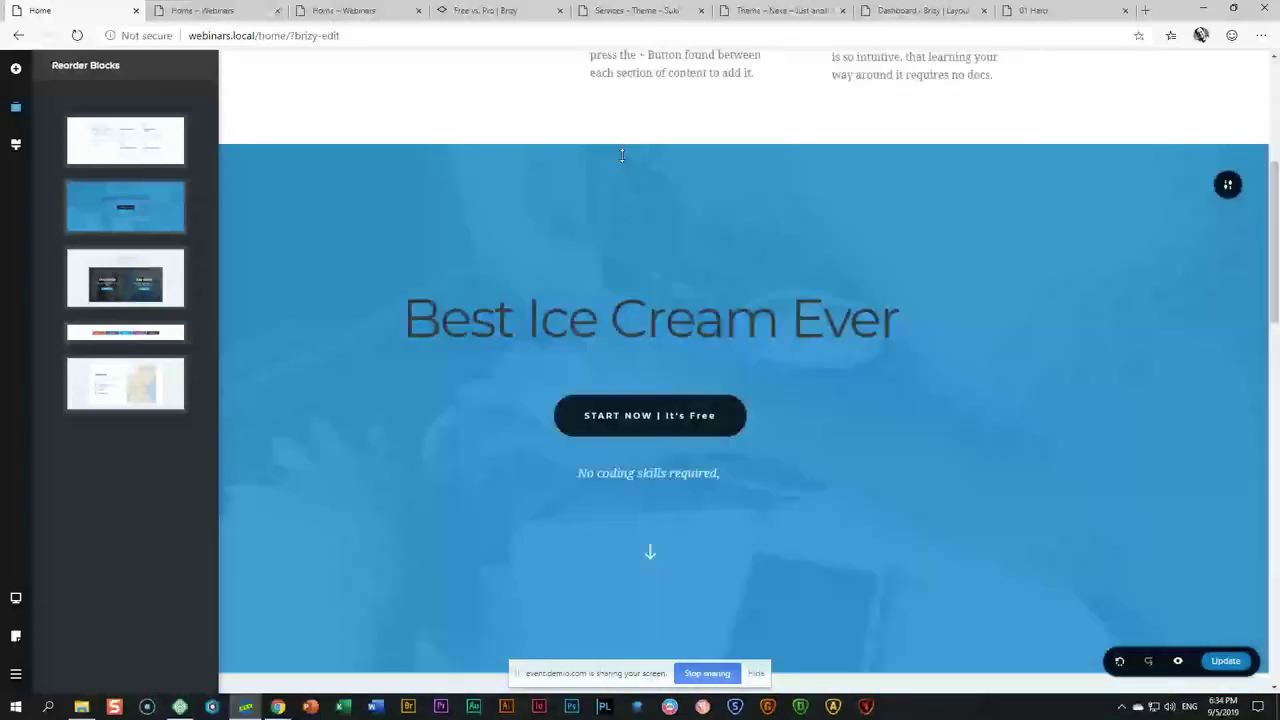
Set the font of the "Best Ice Cream Ever" heading to Great Vibes.
left_click(657, 375)
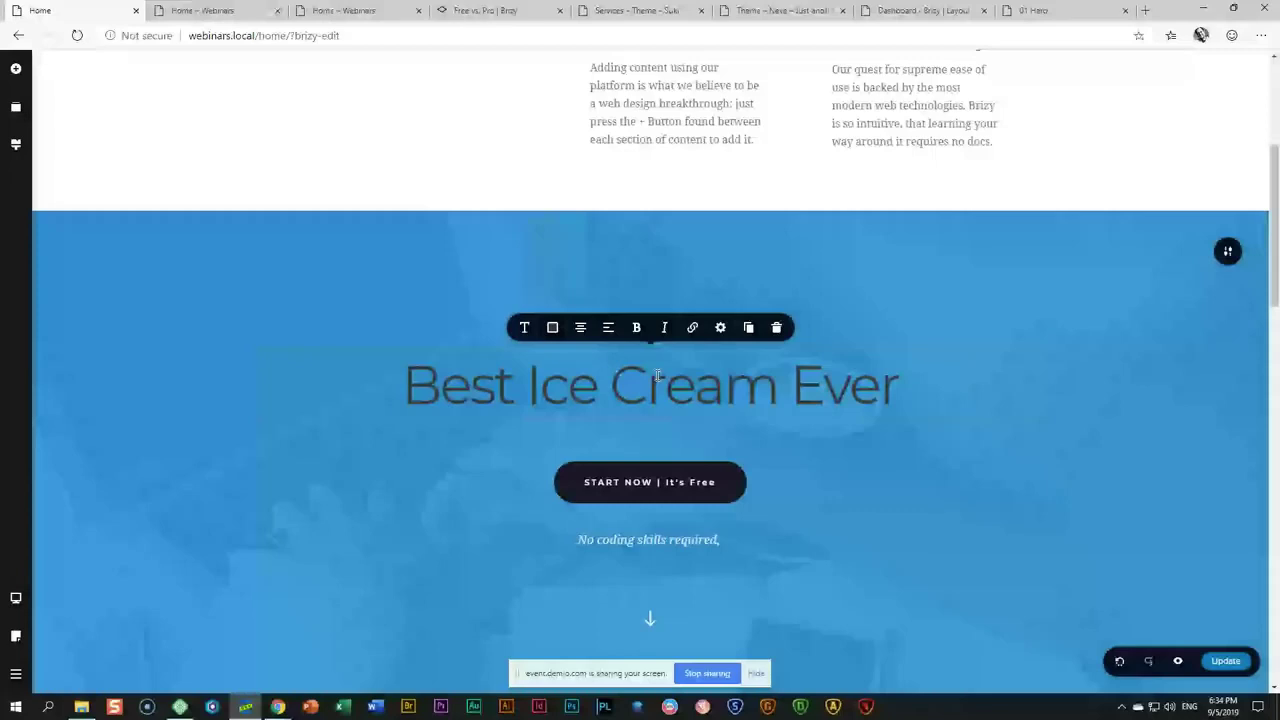
left_click(529, 331)
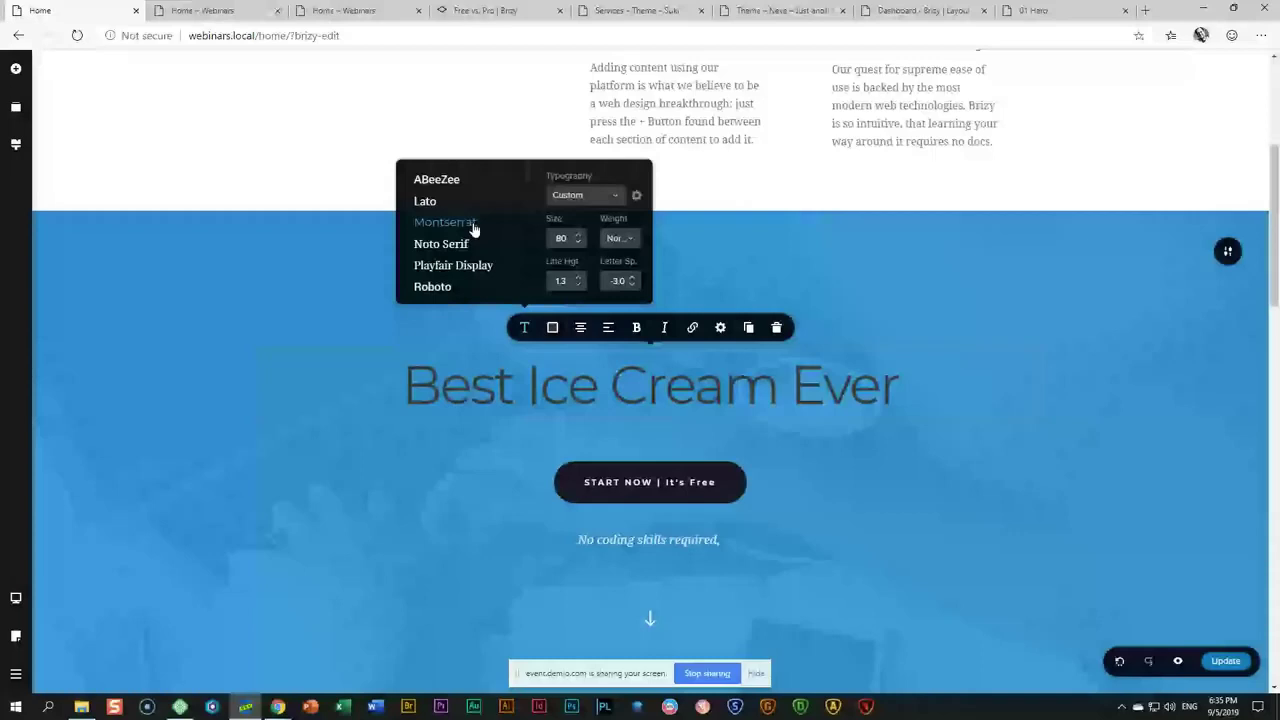
scroll(505, 260, "down", 3)
left_click(495, 262)
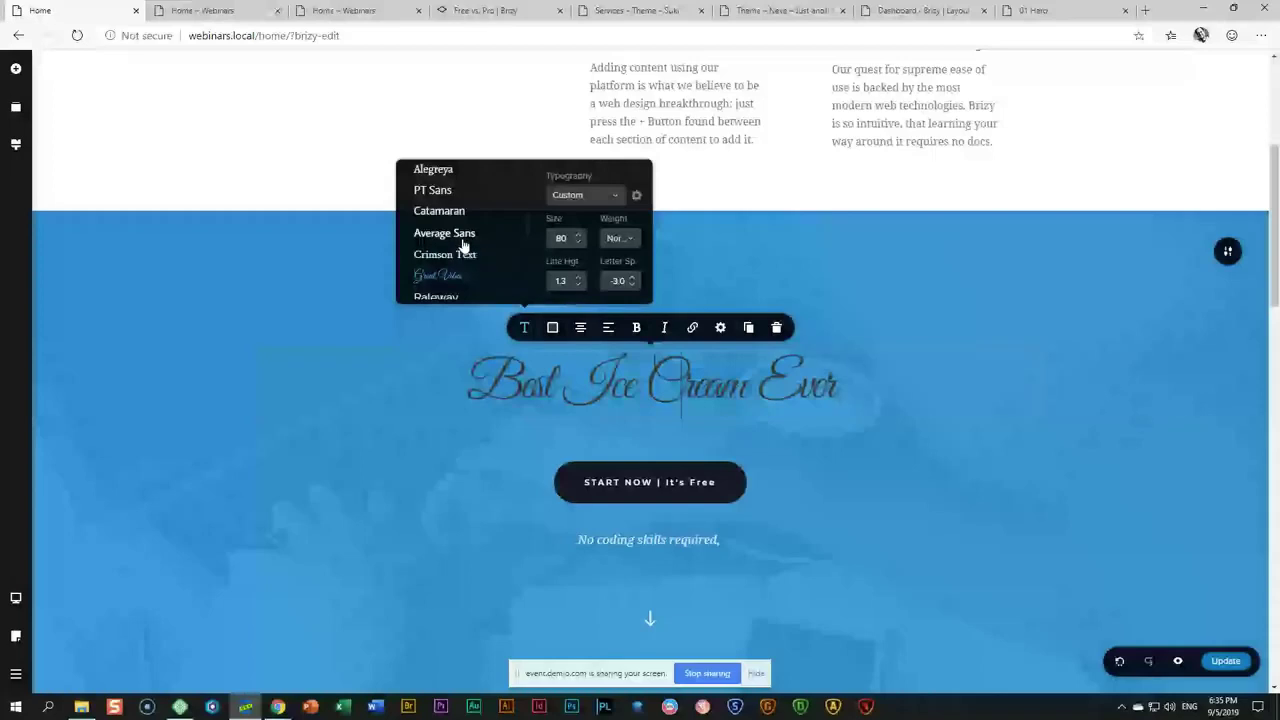
Try Pacifico and Josefin Sans on the cover heading, then switch its font back to Great Vibes.
scroll(463, 245, "down", 1)
left_click(432, 287)
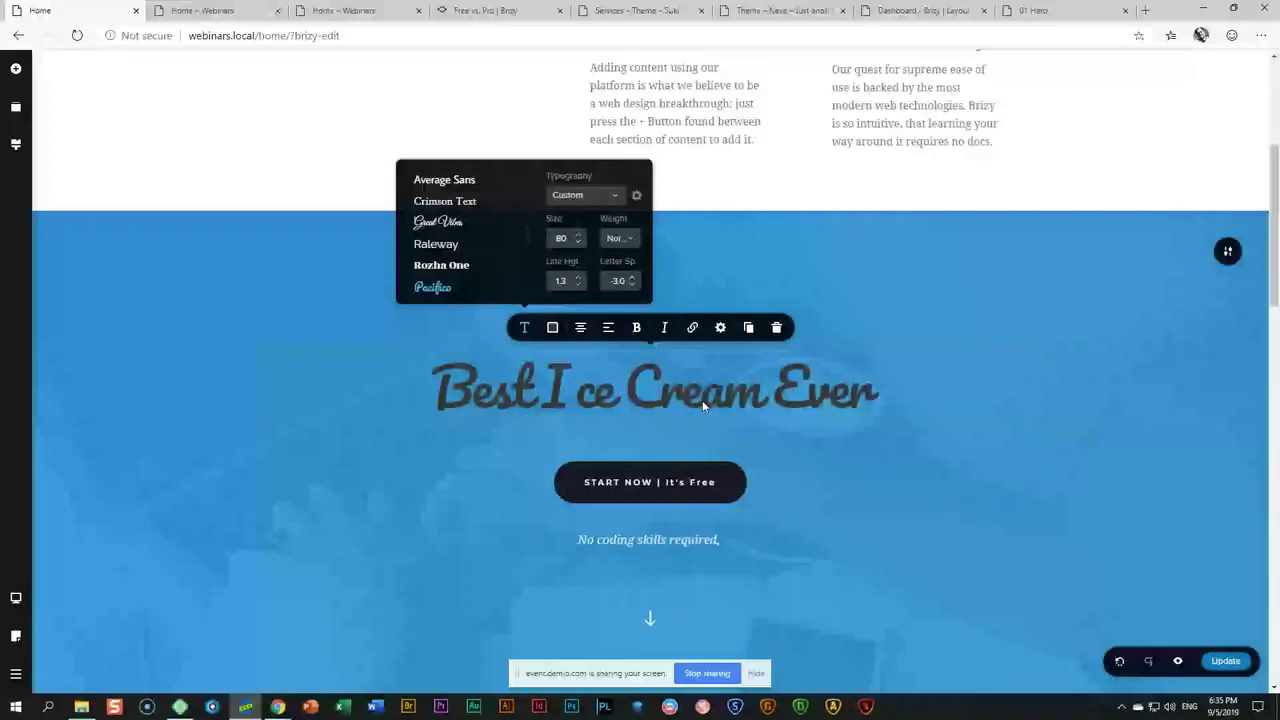
scroll(448, 287, "down", 3)
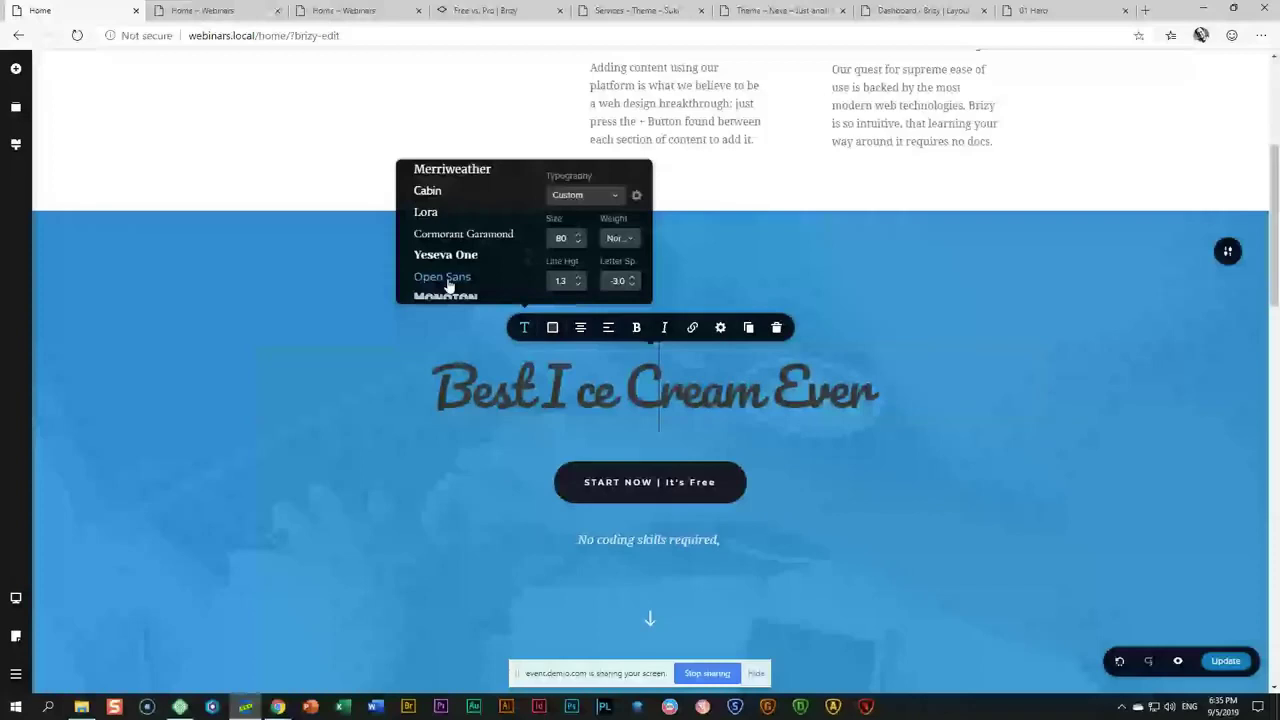
left_click(448, 277)
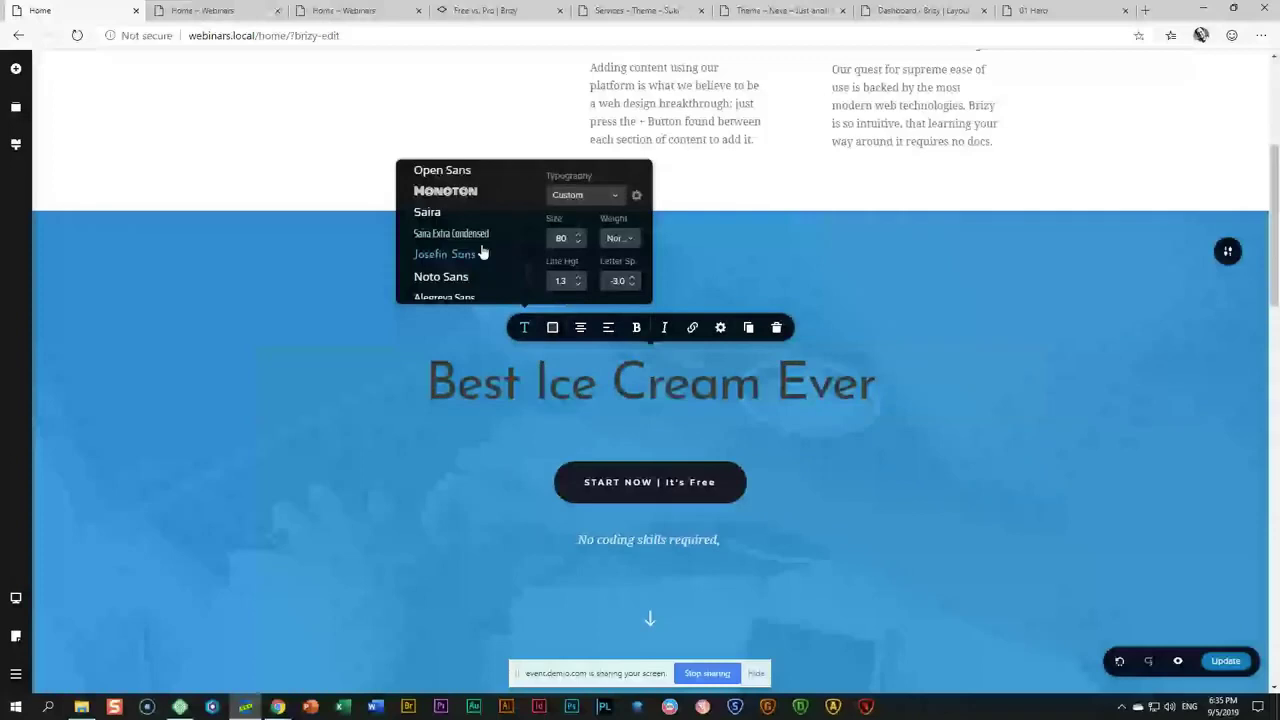
scroll(448, 231, "down", 3)
left_click(447, 172)
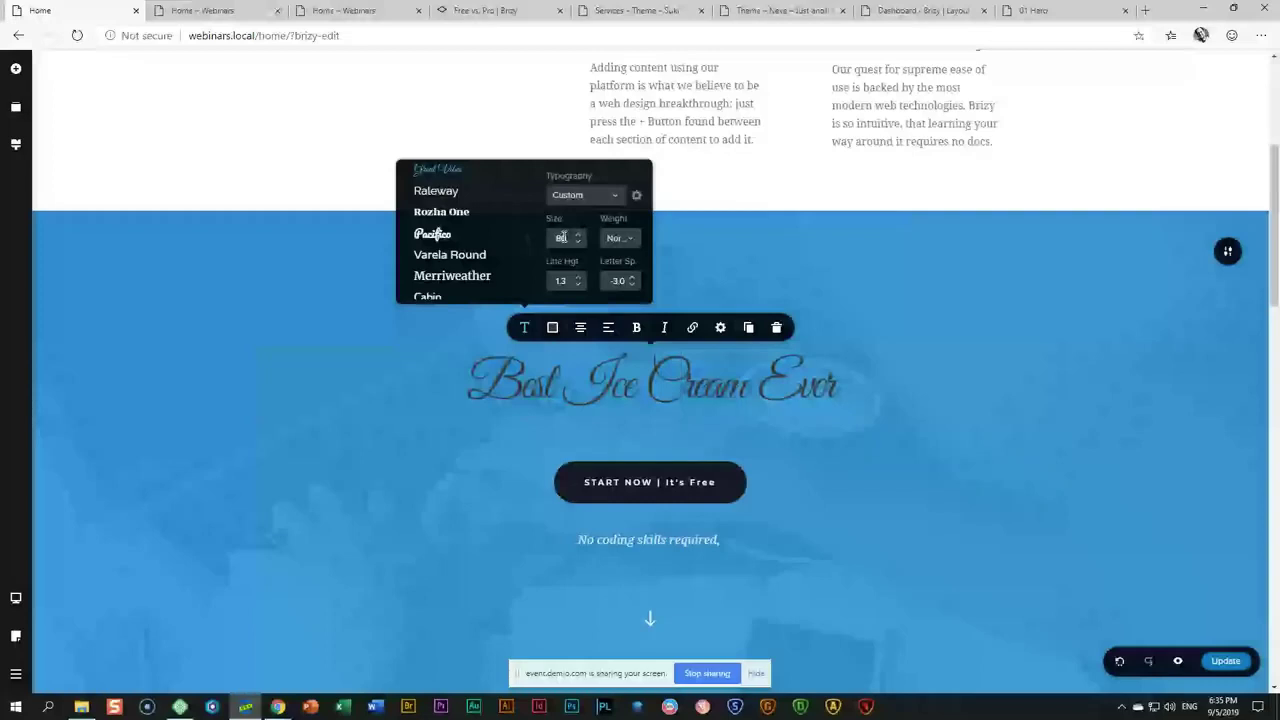
Set the cover heading's font size to 120 and its letter spacing to 0.0.
type("120")
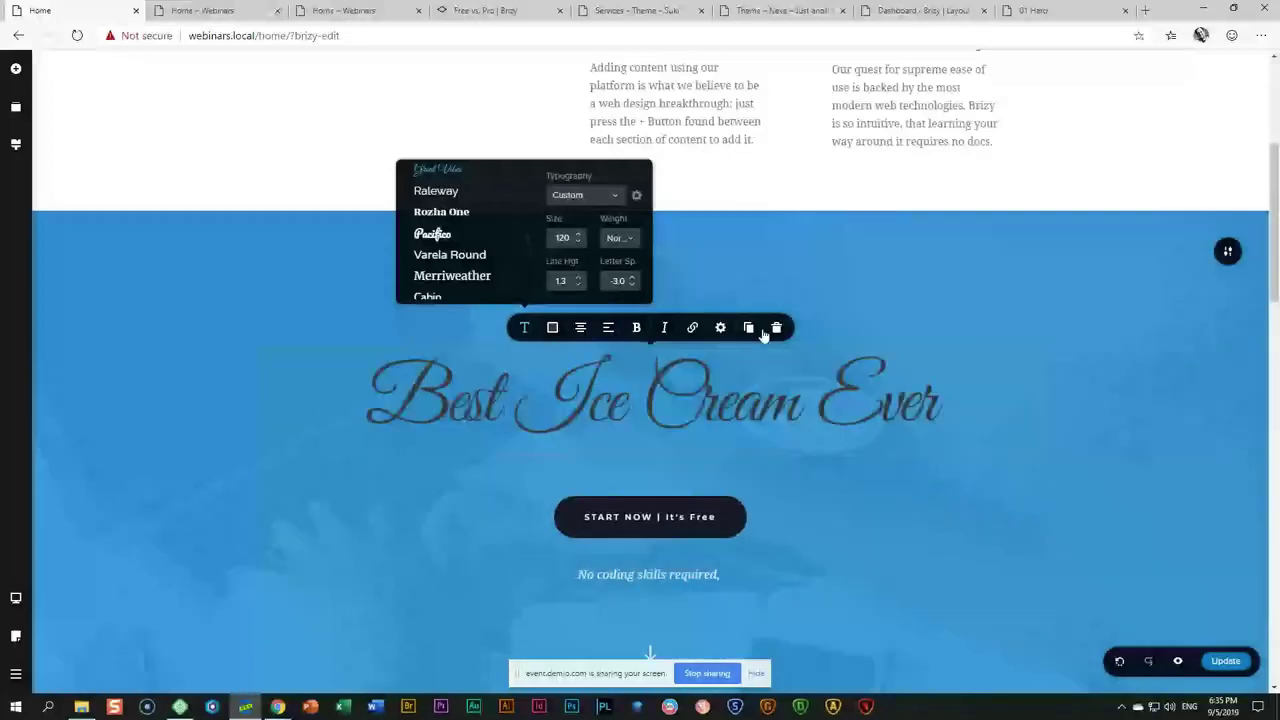
scroll(566, 237, "down", 2)
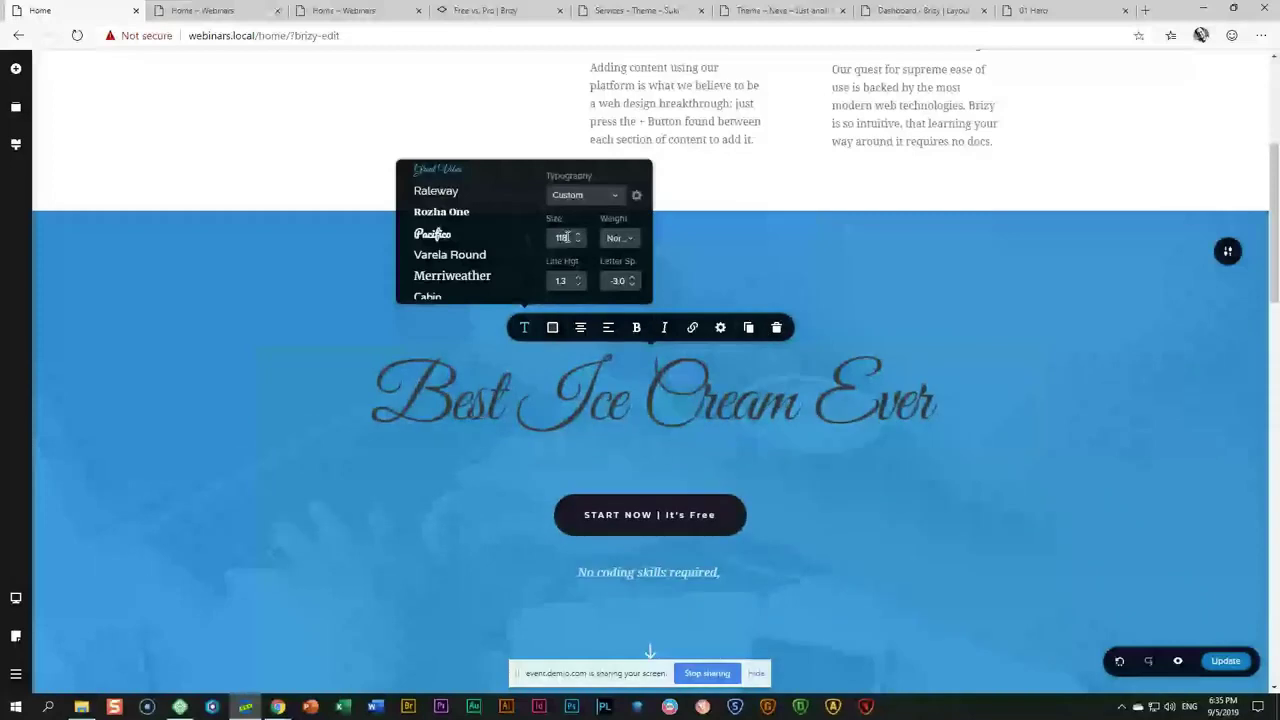
left_click(579, 236)
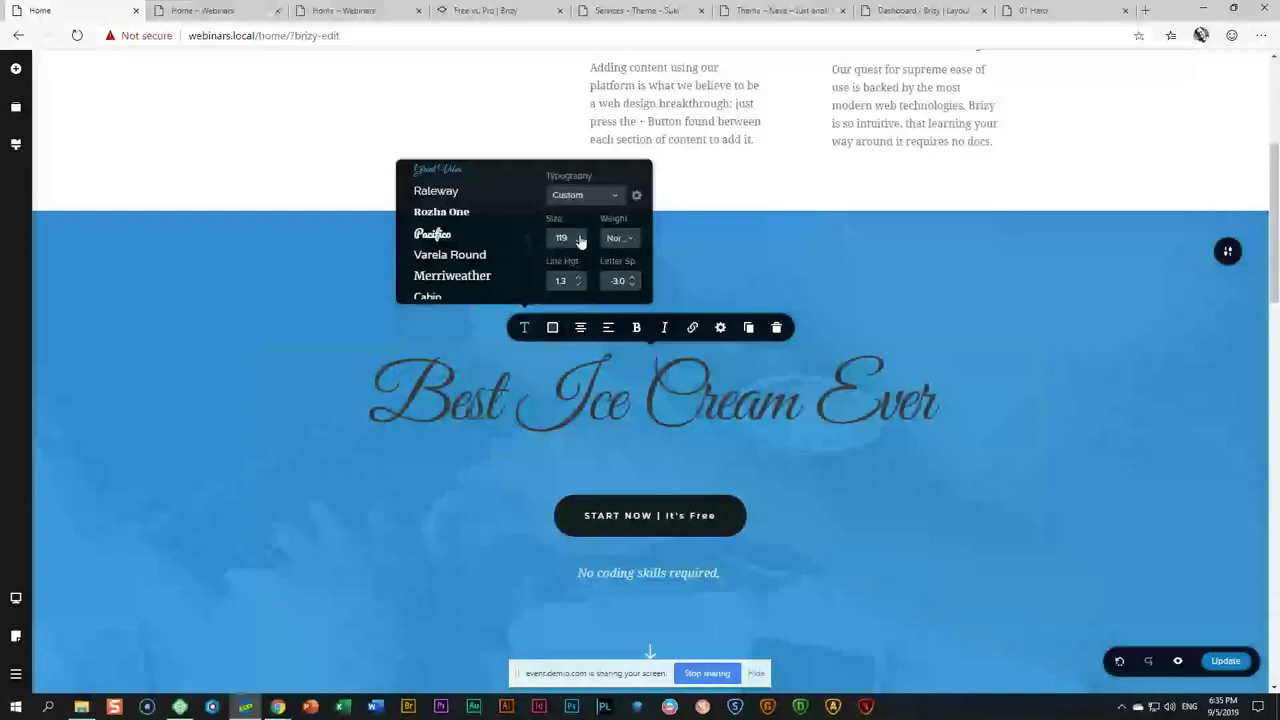
left_click(579, 236)
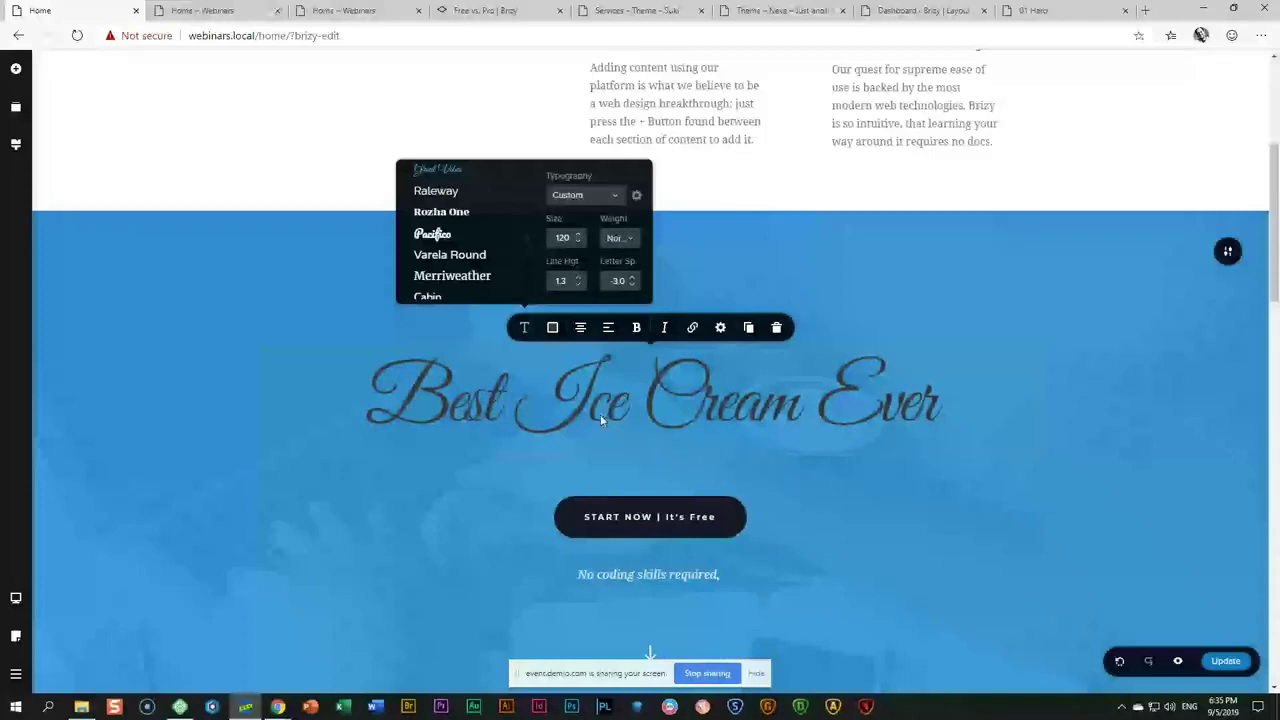
left_click(632, 285)
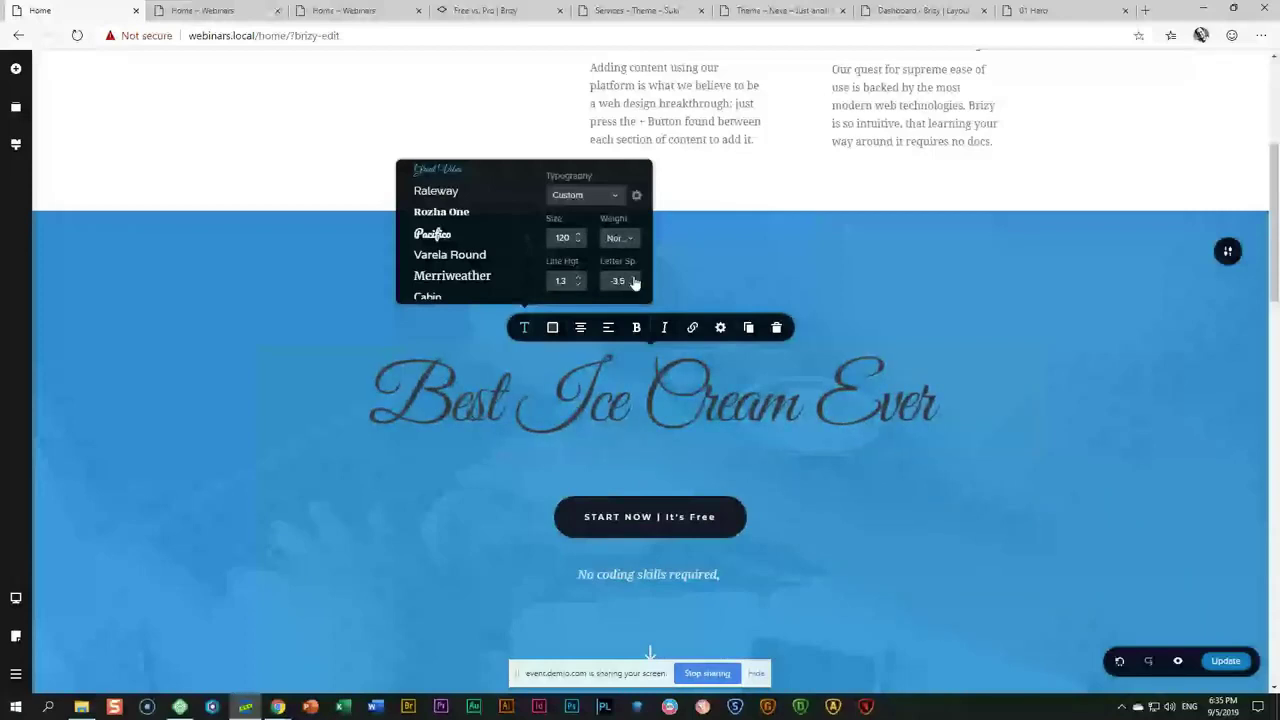
left_click_drag(633, 284, 636, 263)
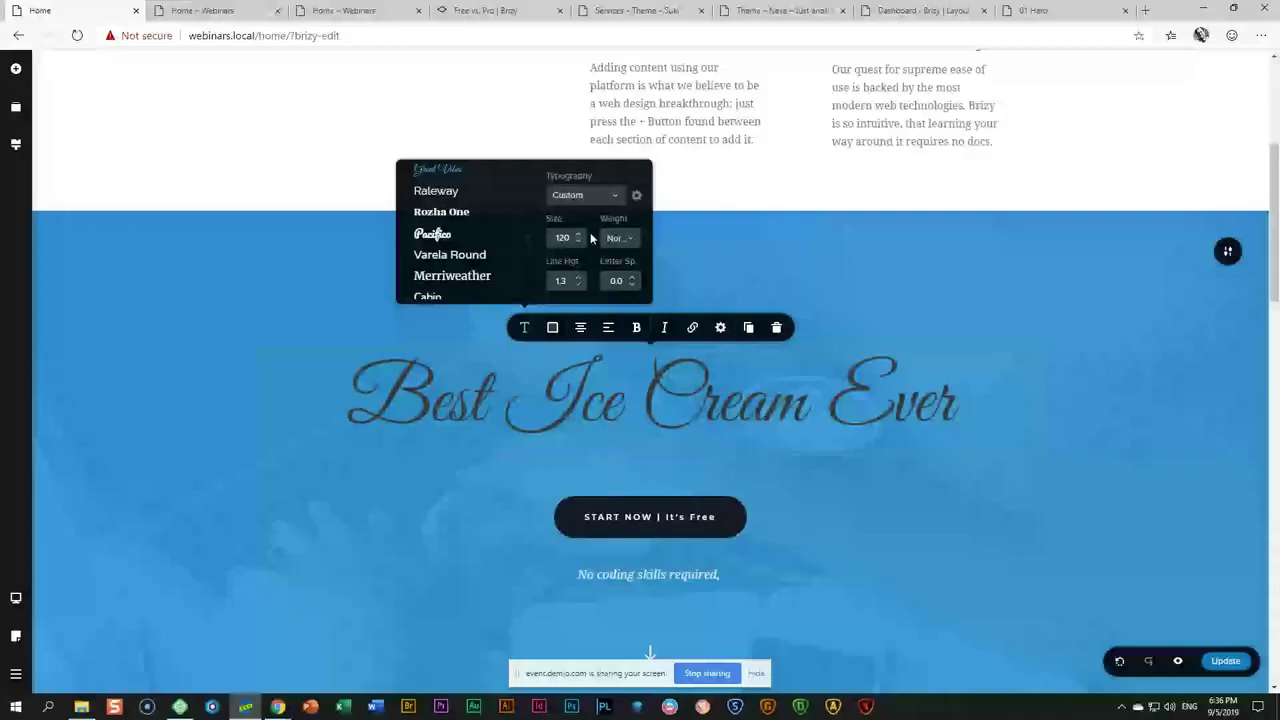
Check the Design features, including custom fonts, in Brizy's Free vs Pro comparison.
left_click(515, 8)
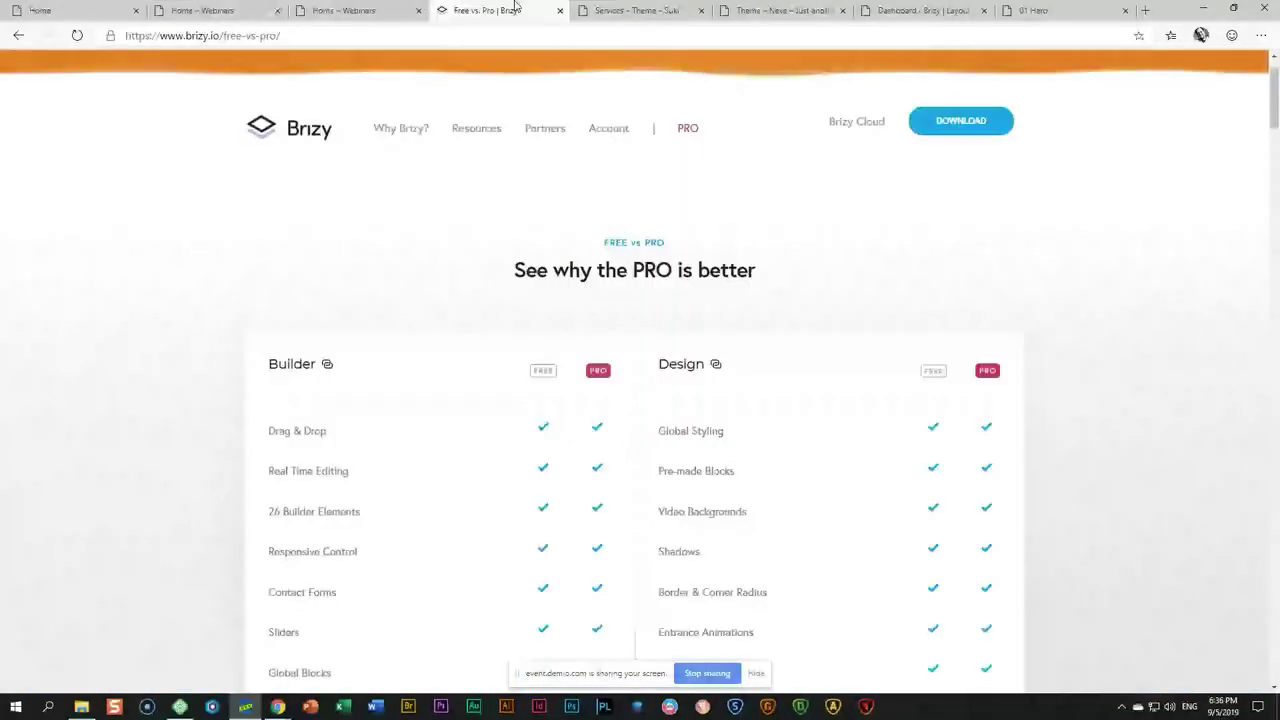
scroll(737, 123, "down", 3)
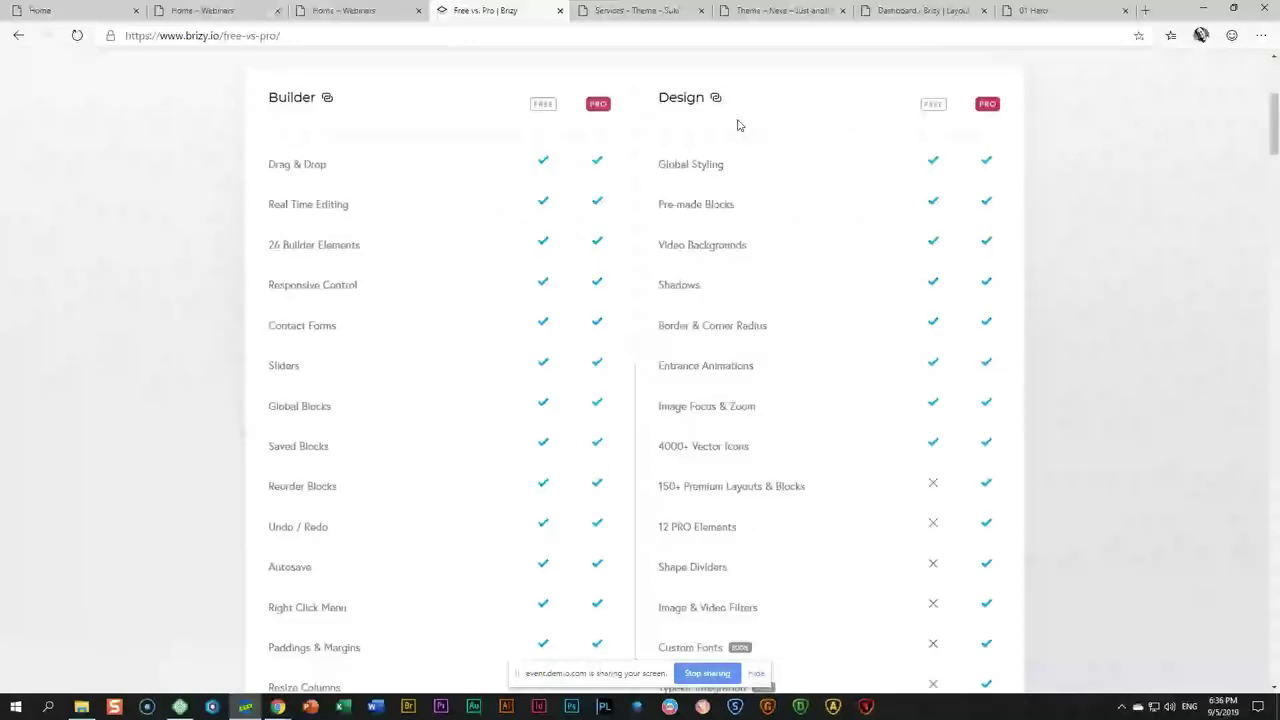
scroll(655, 314, "down", 4)
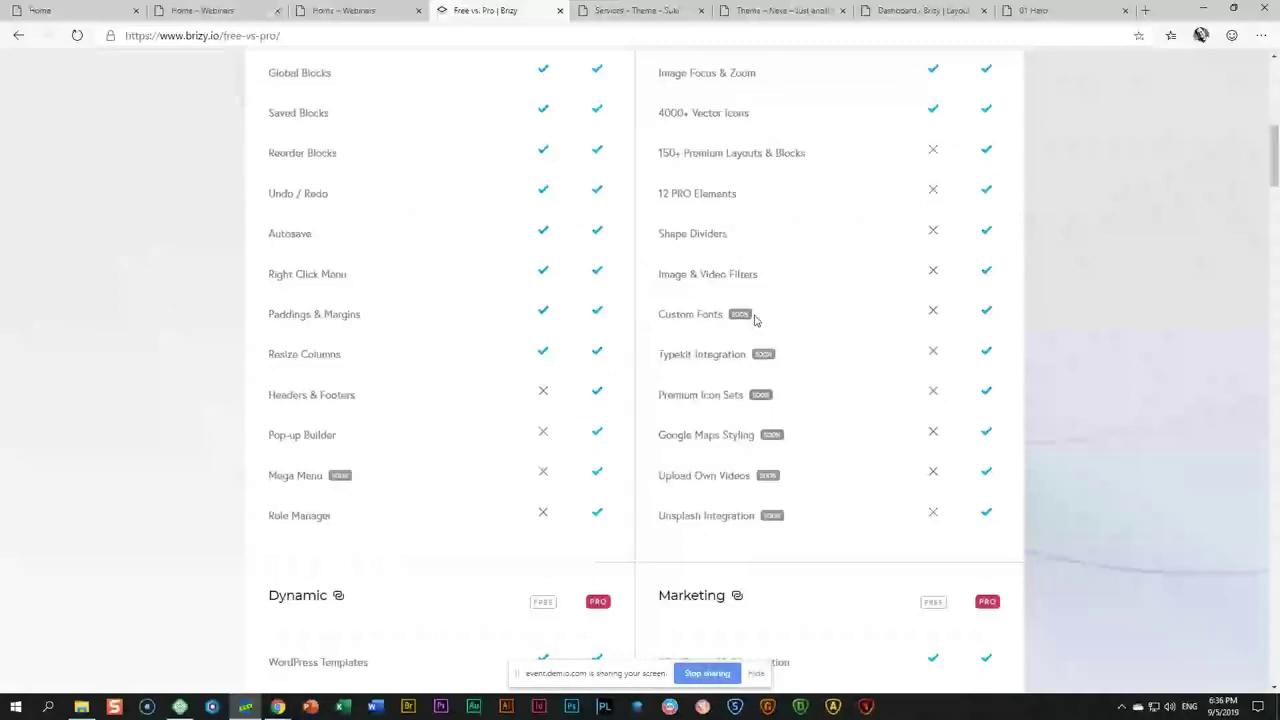
Return to the Home page in the Brizy editor and set the cover heading's text color to white (#FFFFFF).
left_click(351, 11)
left_click(89, 8)
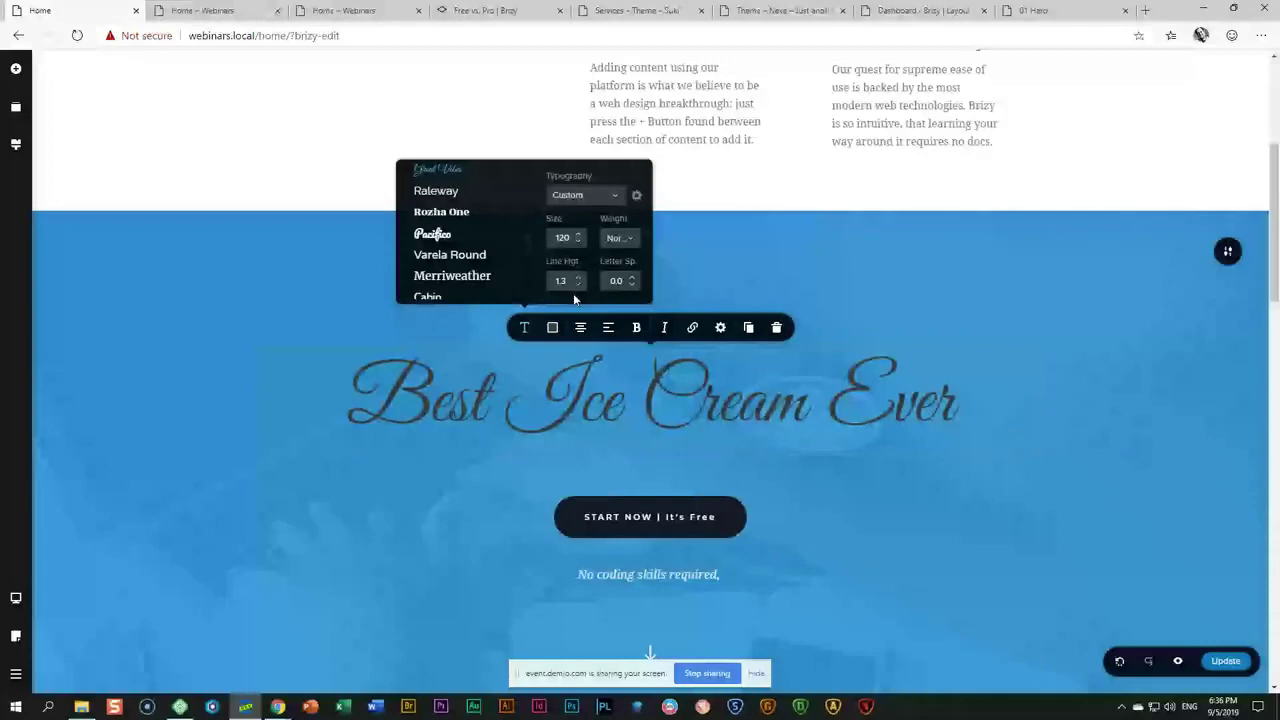
left_click(553, 330)
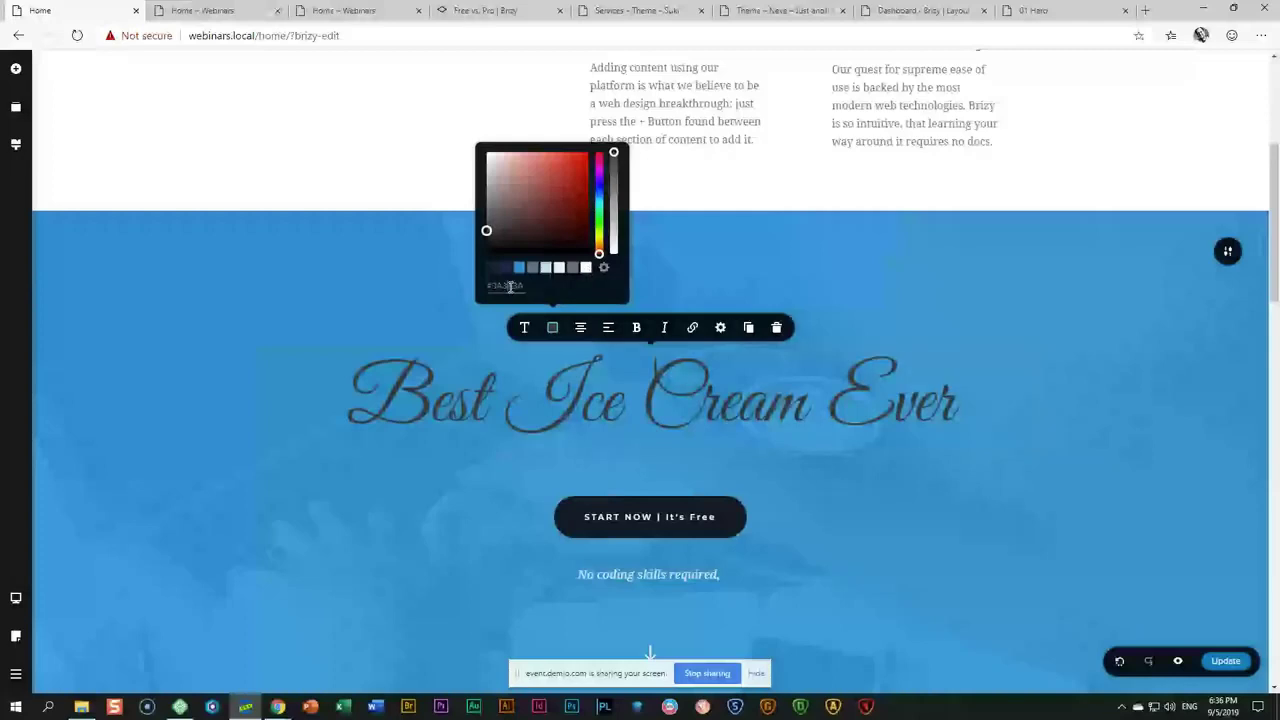
left_click(586, 268)
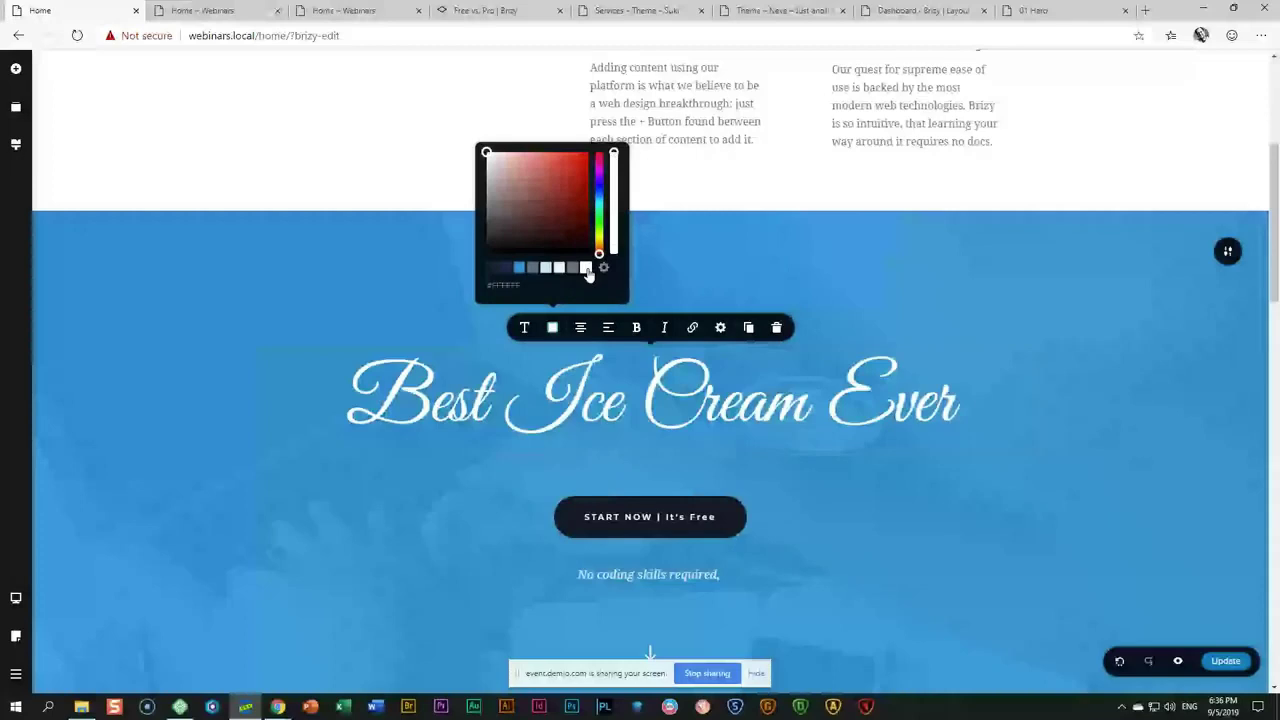
Cycle the cover heading's text alignment and return it to centered.
scroll(588, 275, "down", 1)
left_click(583, 197)
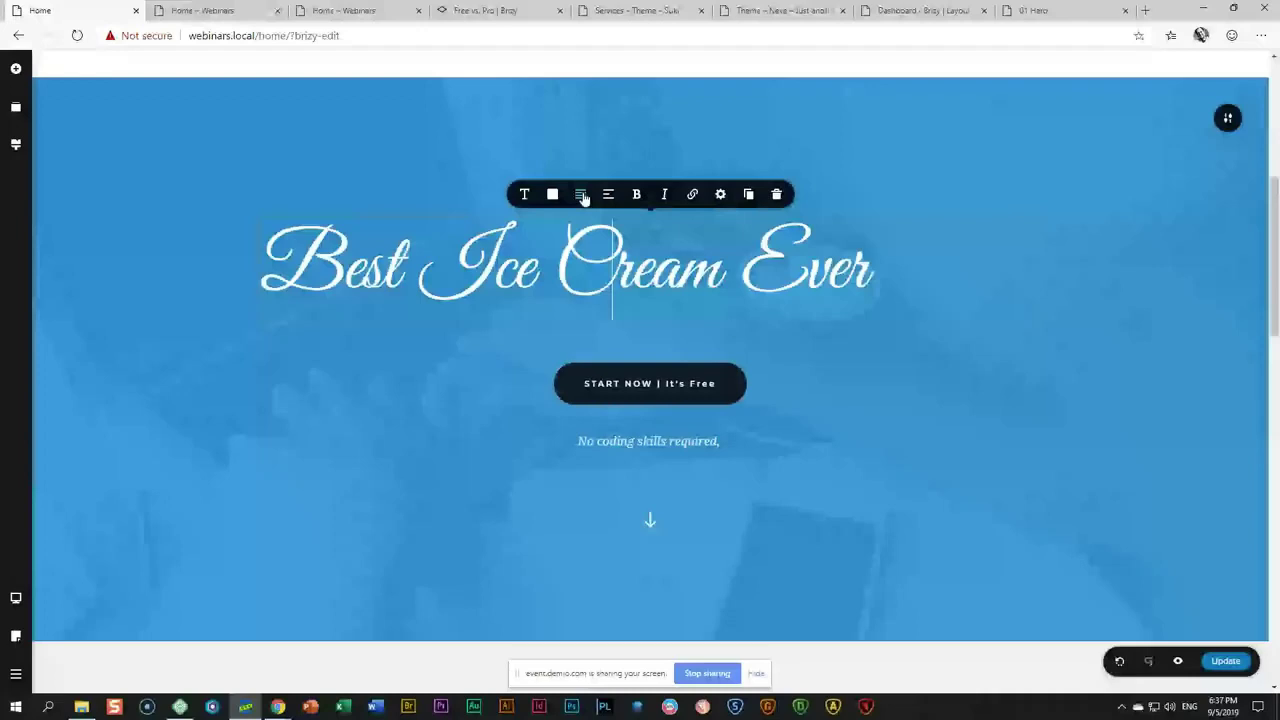
left_click(581, 196)
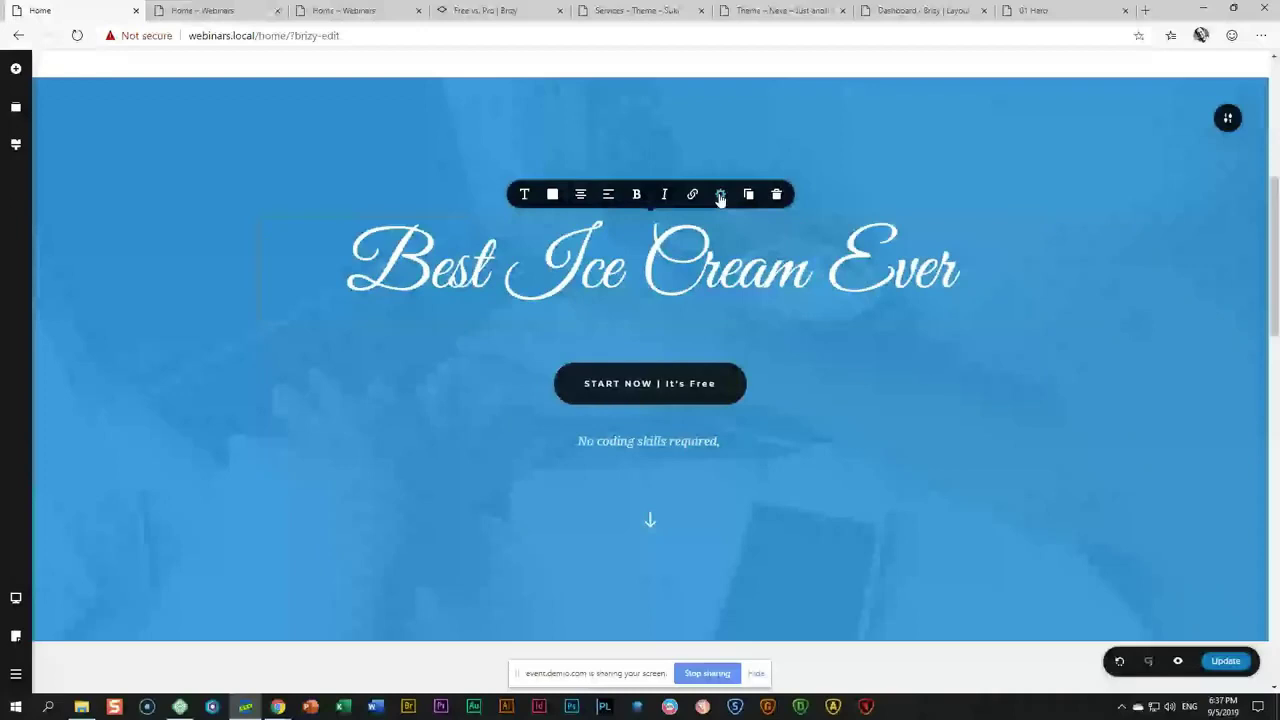
Replace the cover button's label with "TRY NEW FLAVOURS TODAY!".
triple_click(634, 383)
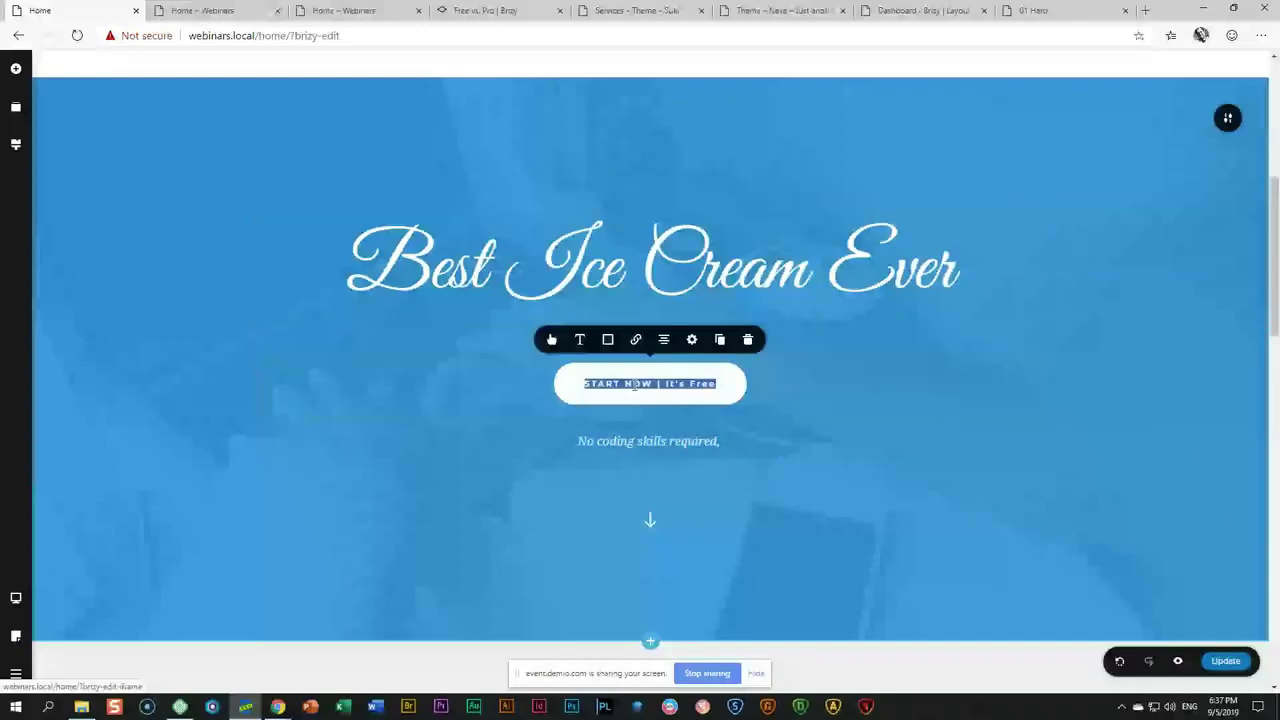
type("TRY")
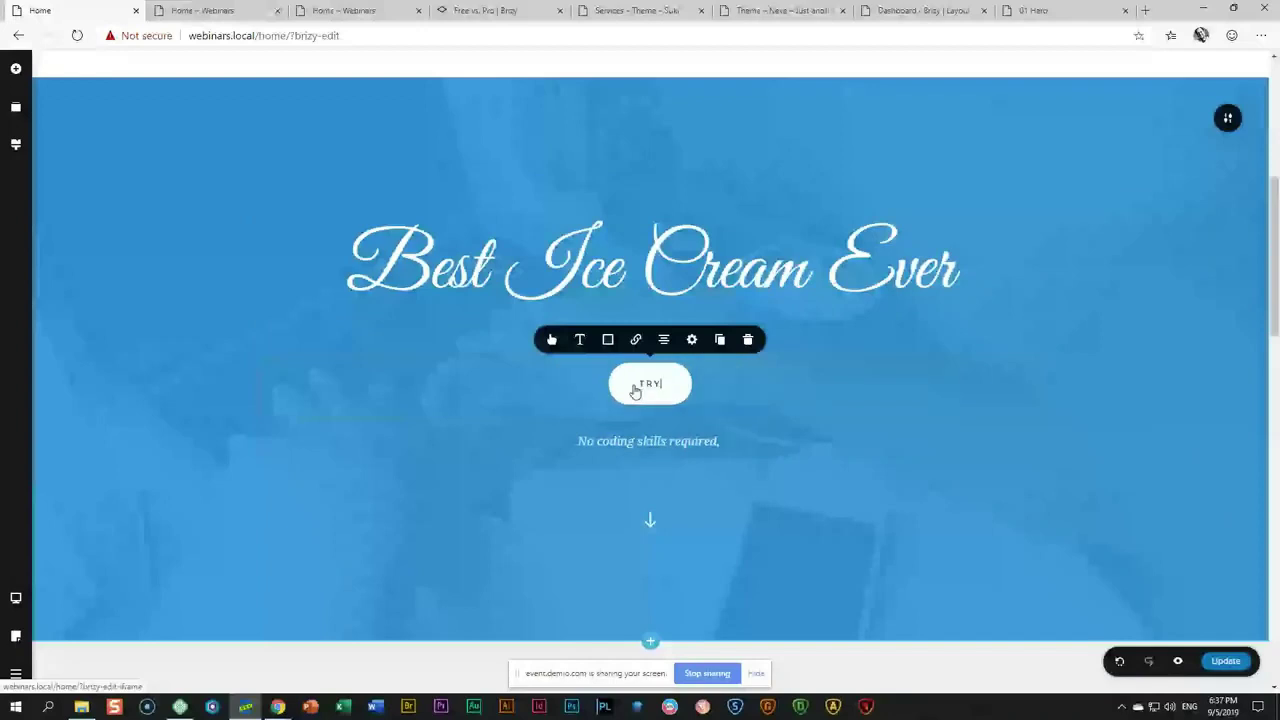
type(" NEW FLAVOURS TODAY!")
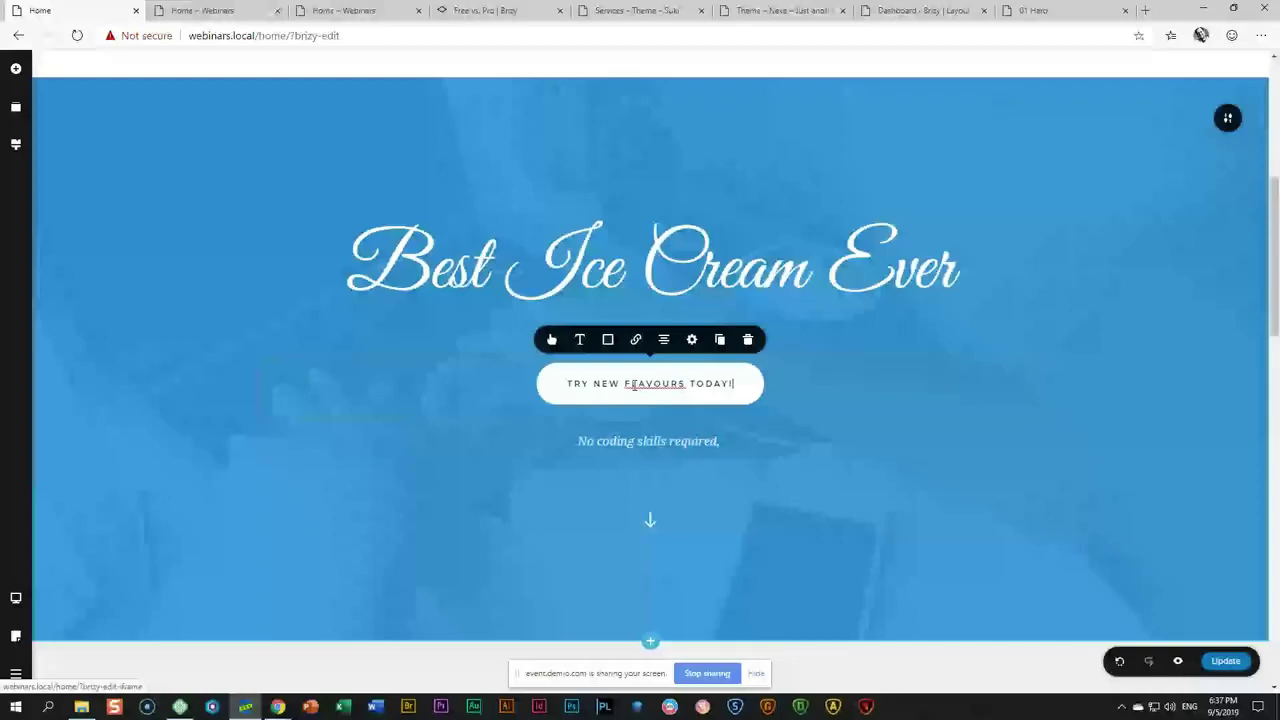
Replace the caption below the cover button with "Some Money Required".
triple_click(647, 443)
type("mone")
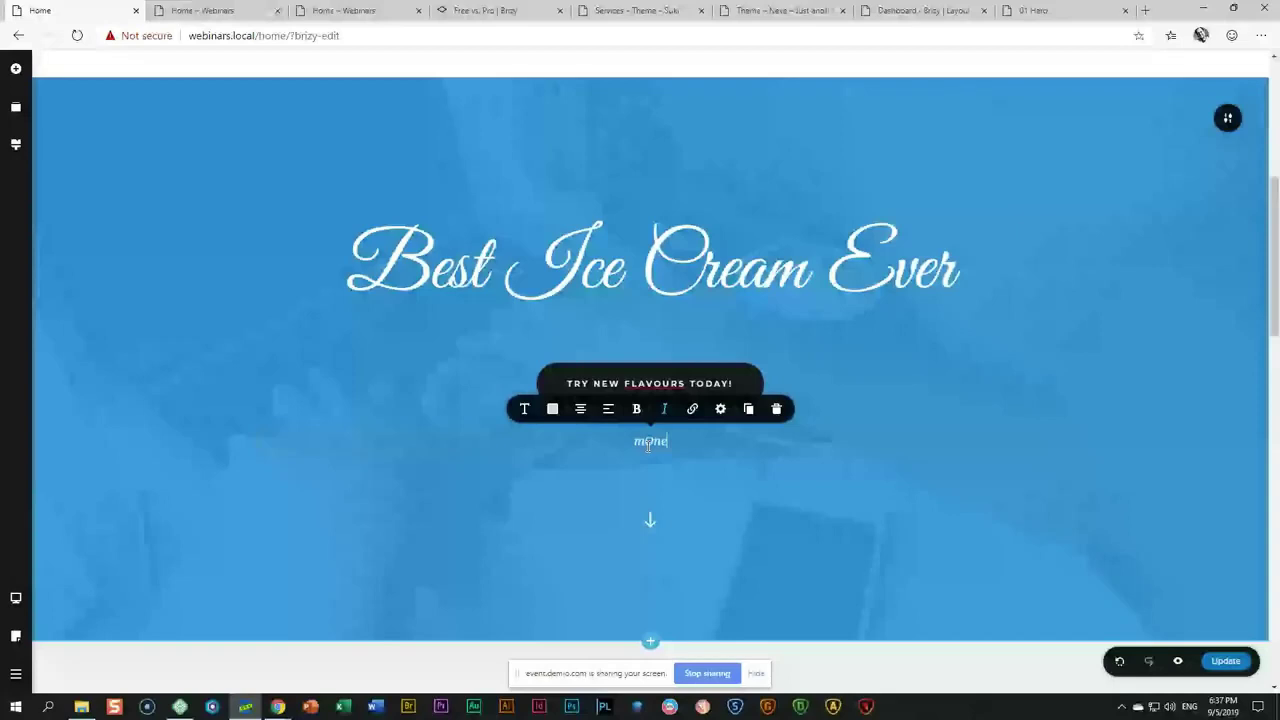
key("BackSpace")
key("BackSpace")
key("BackSpace")
key("BackSpace")
type("Some Money Required")
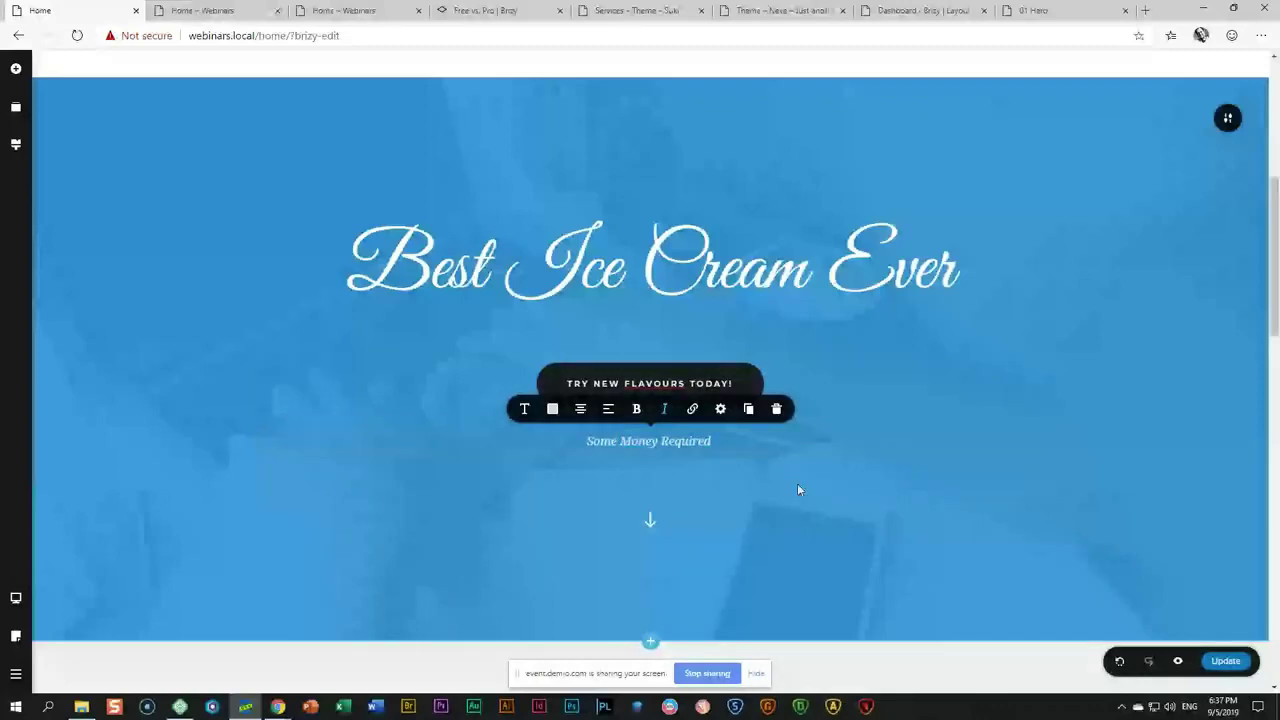
Open the cover block's background settings and remove its current background image.
left_click(1228, 119)
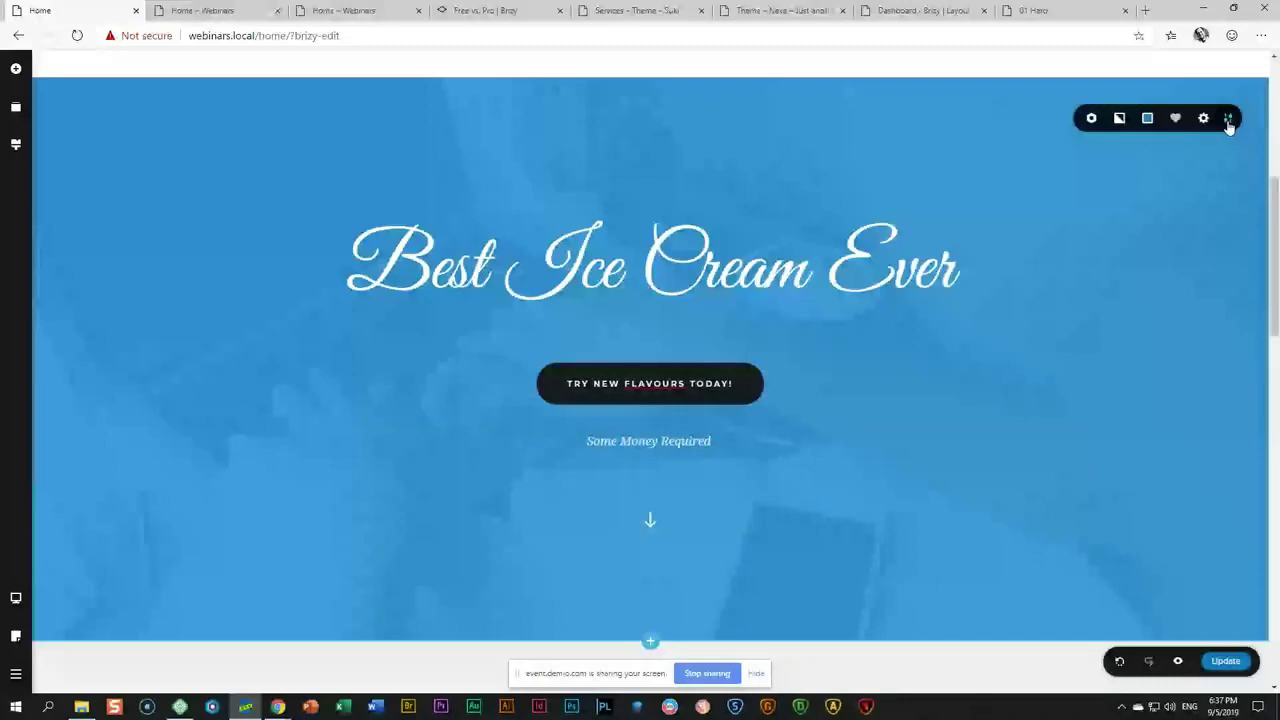
left_click(1228, 119)
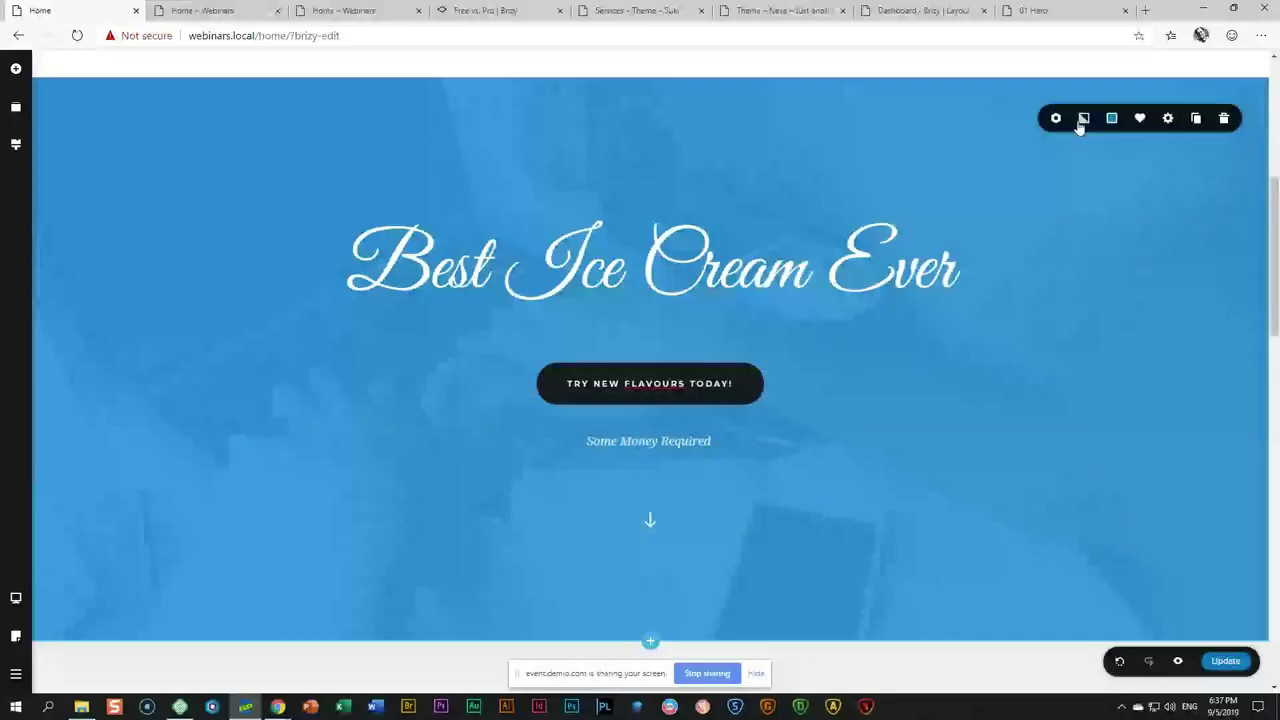
left_click(1085, 119)
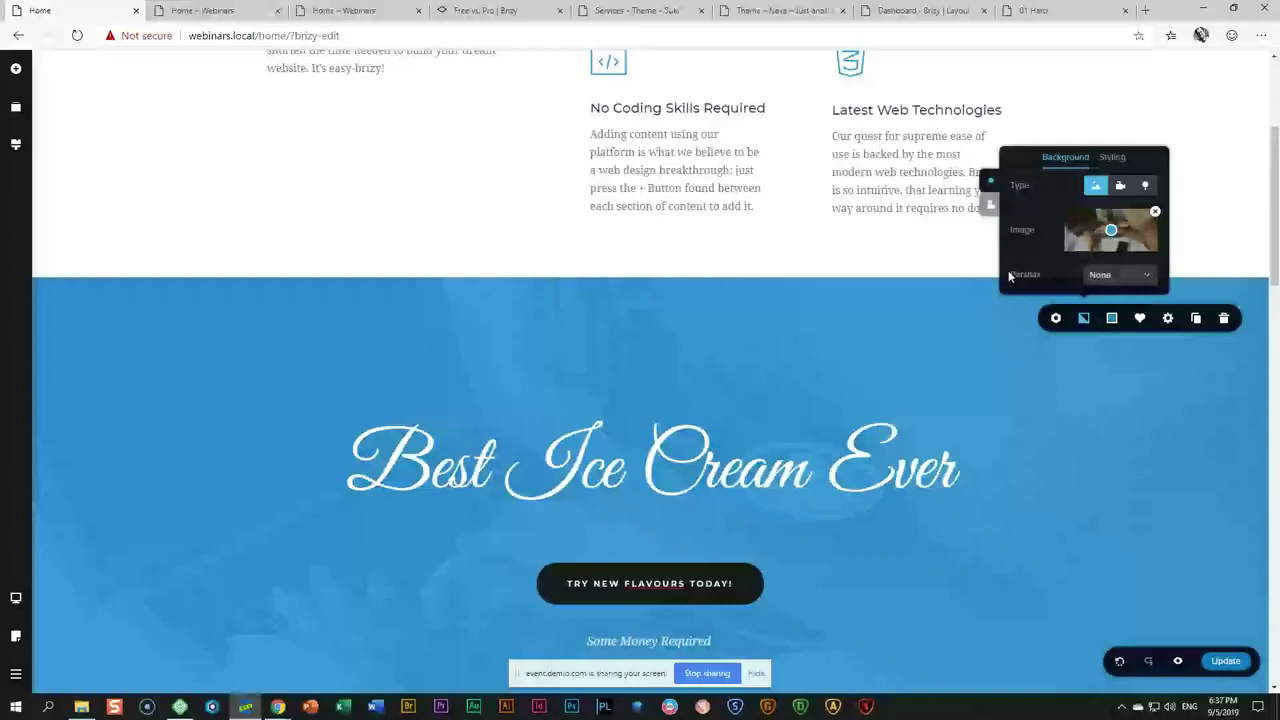
left_click(1155, 212)
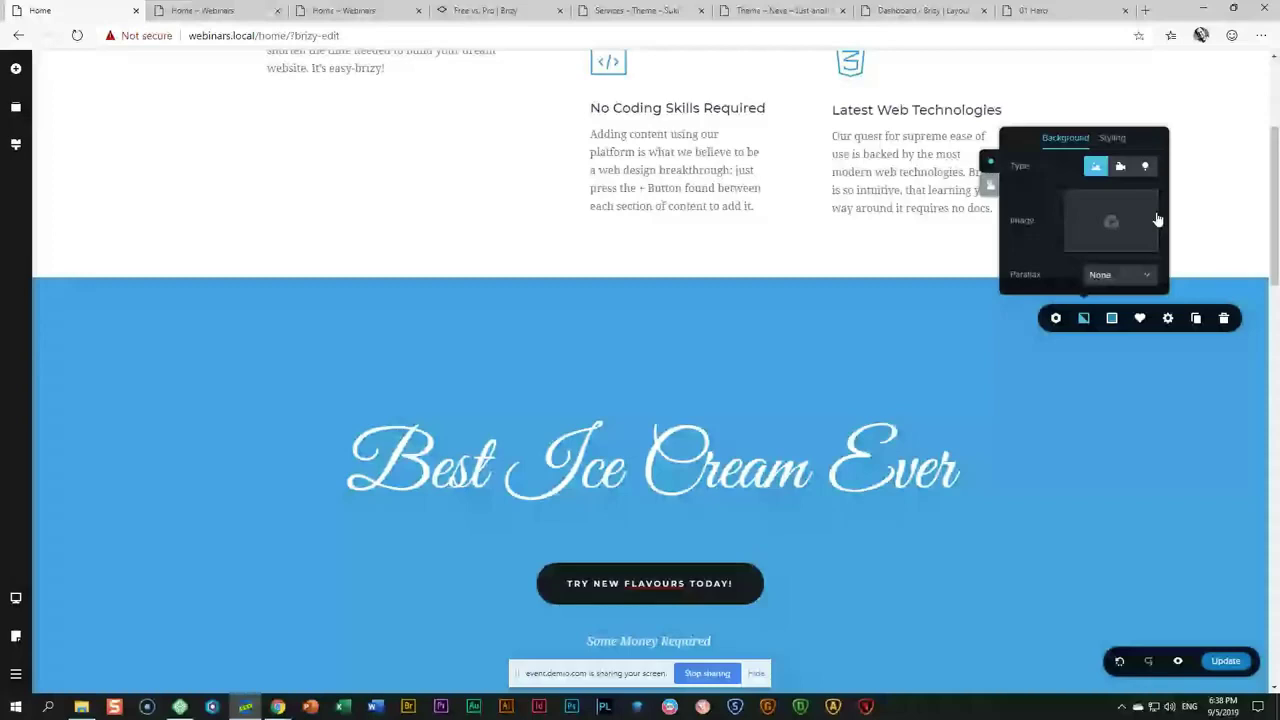
Upload the "ice cream" picture from the Downloads folder to the media library and set it as the cover block's background image.
left_click(1100, 224)
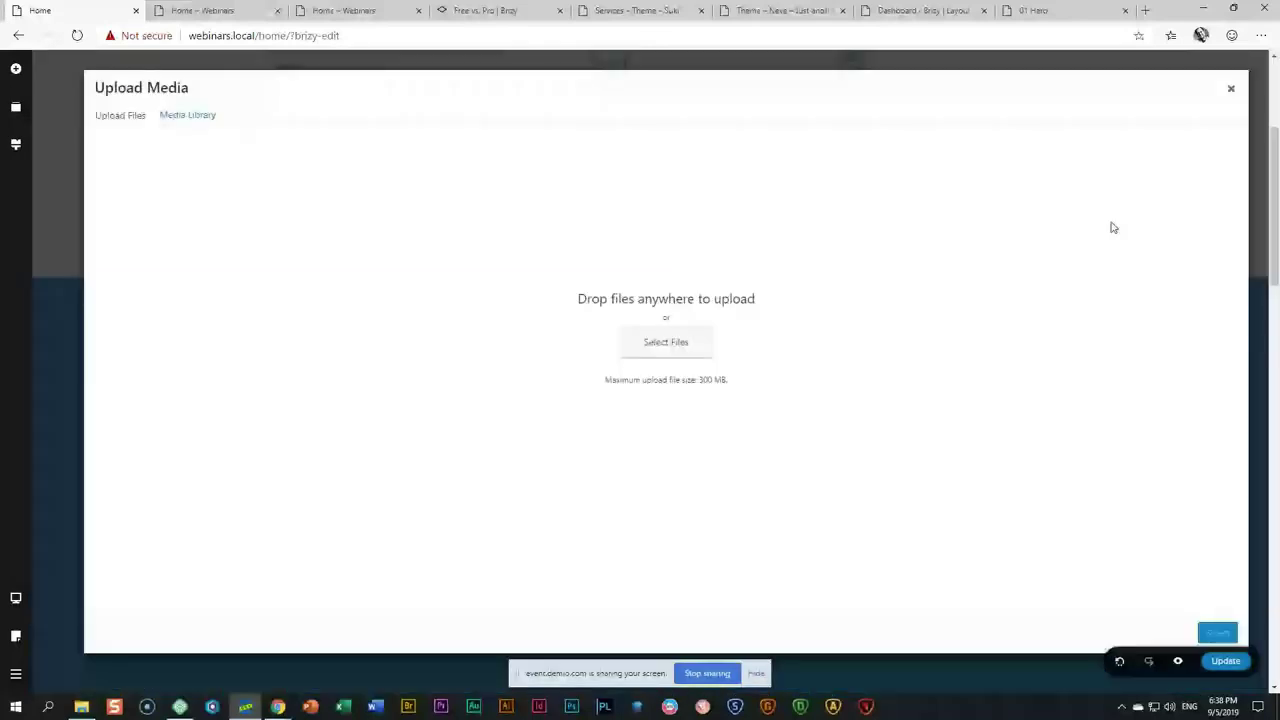
left_click(188, 116)
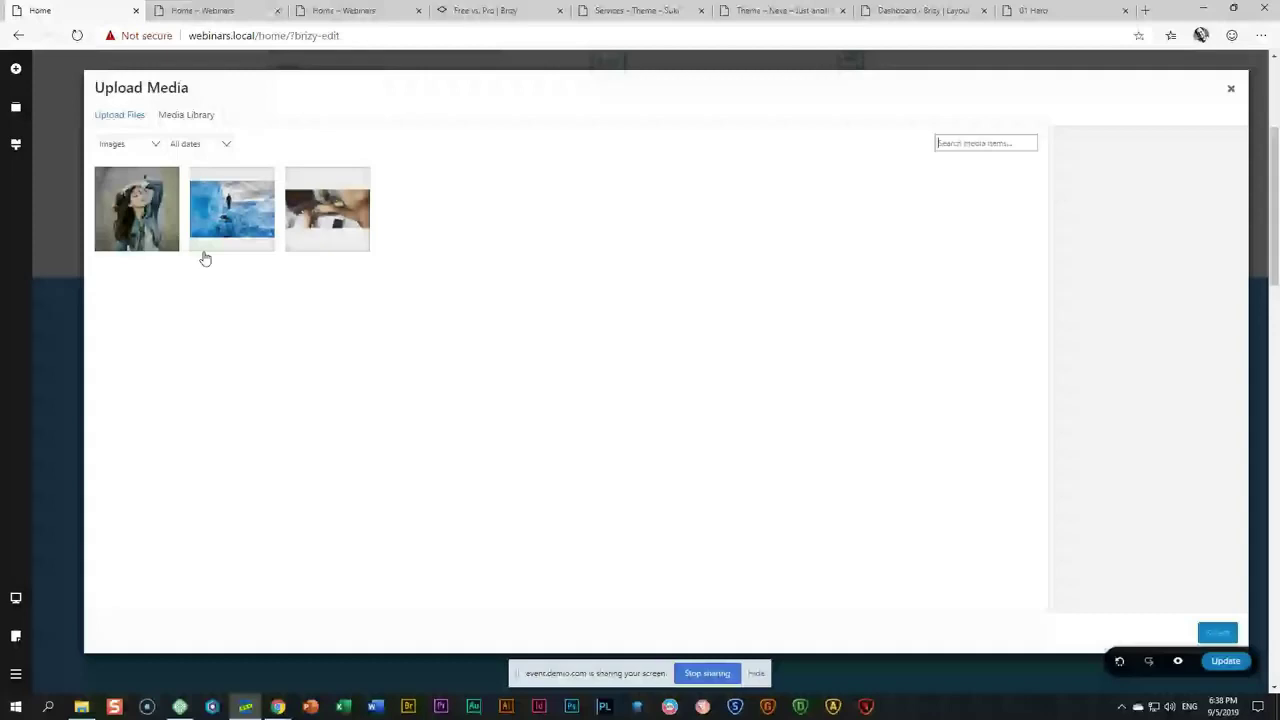
left_click(330, 220)
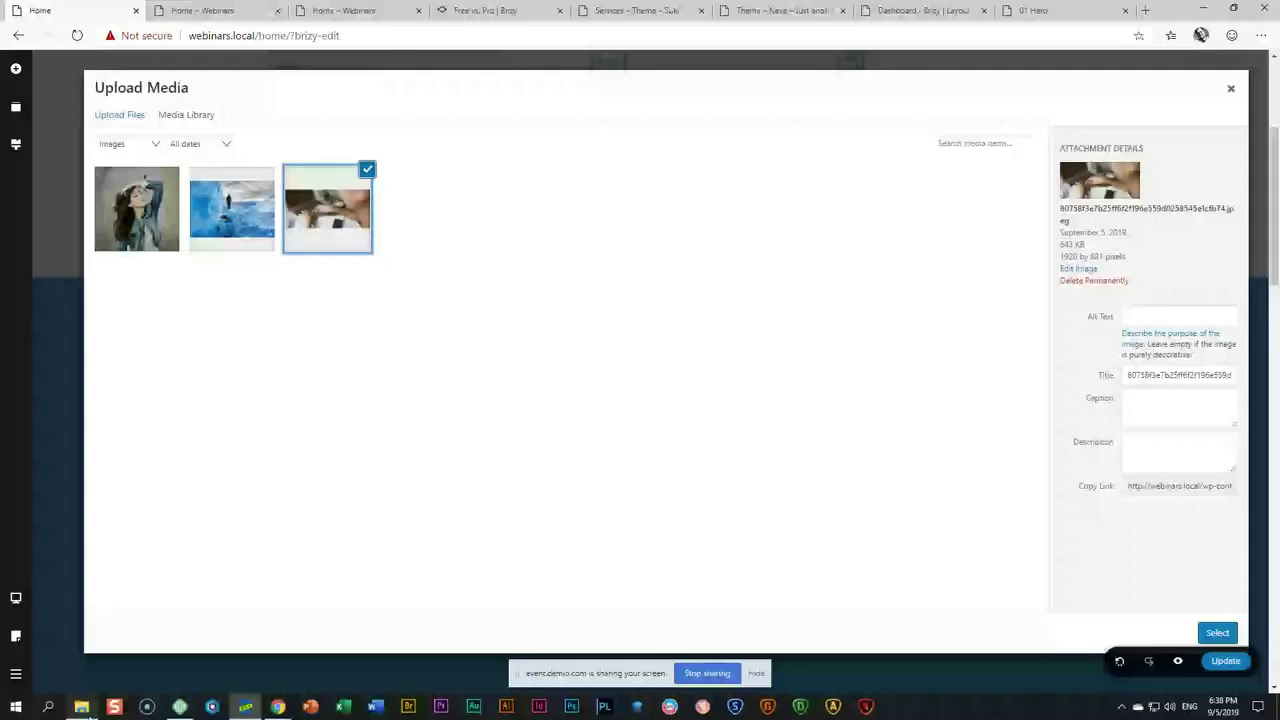
left_click(82, 707)
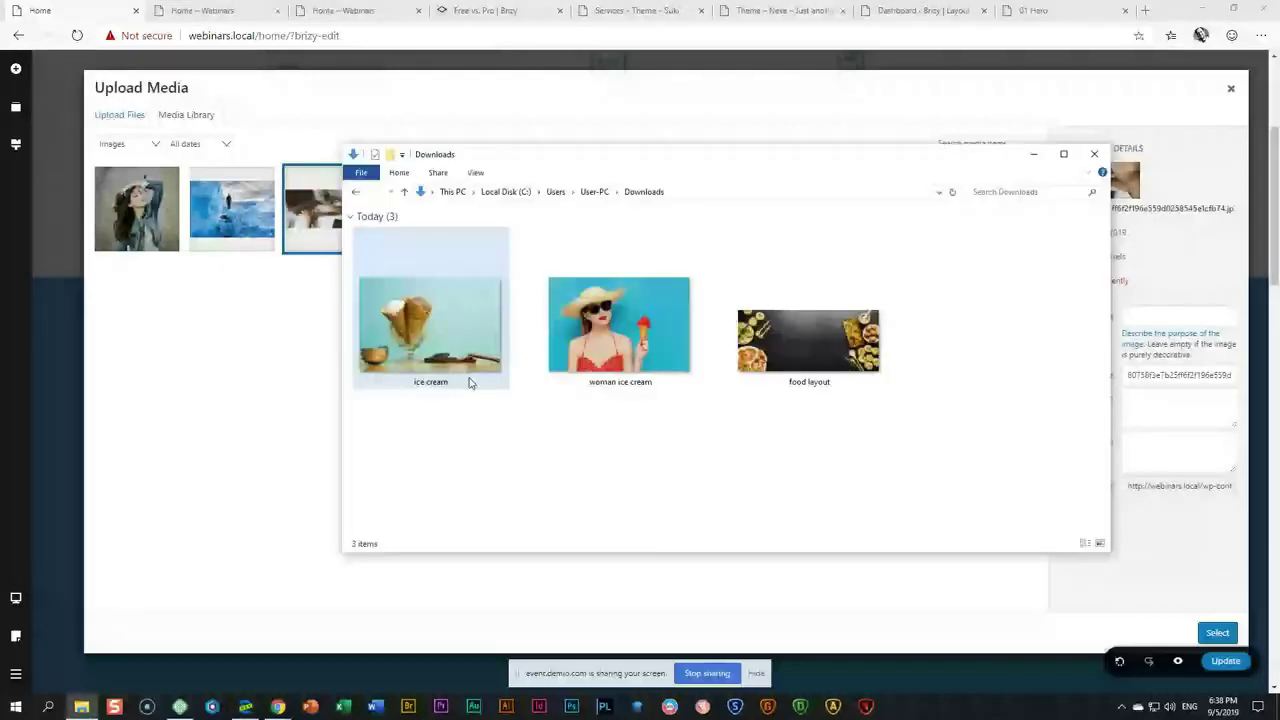
left_click_drag(470, 382, 271, 342)
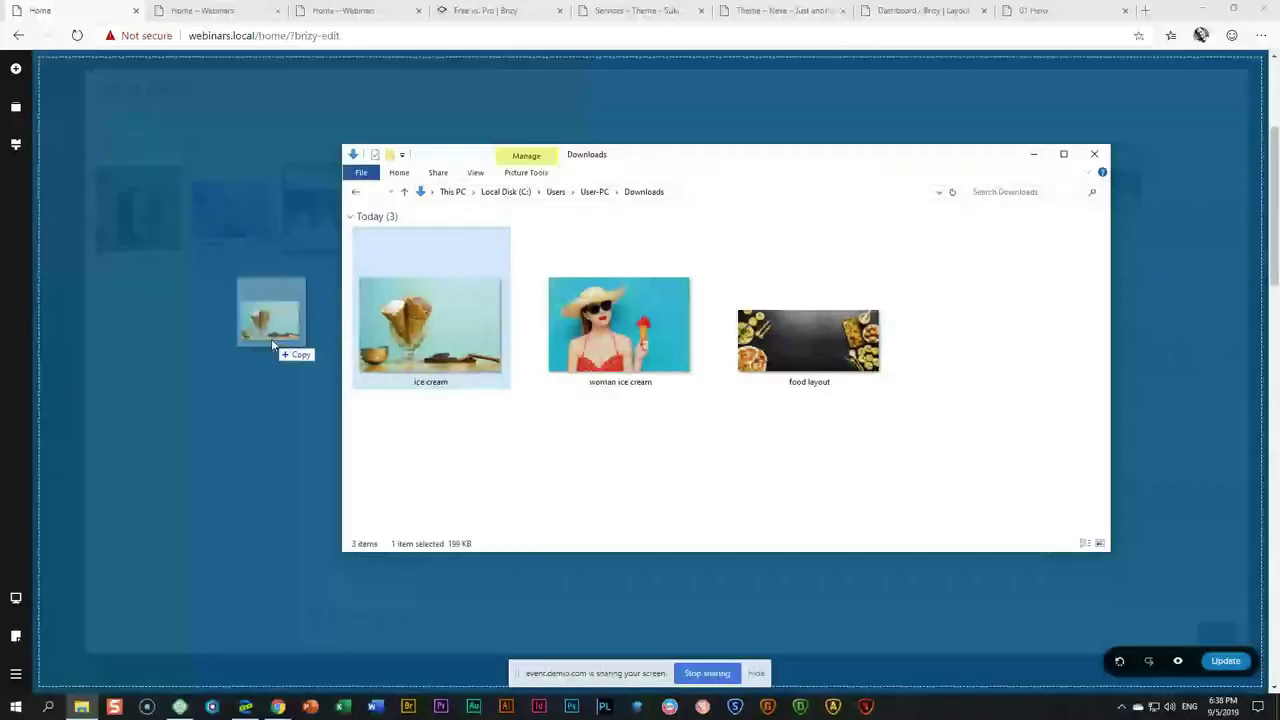
left_click_drag(271, 338, 271, 338)
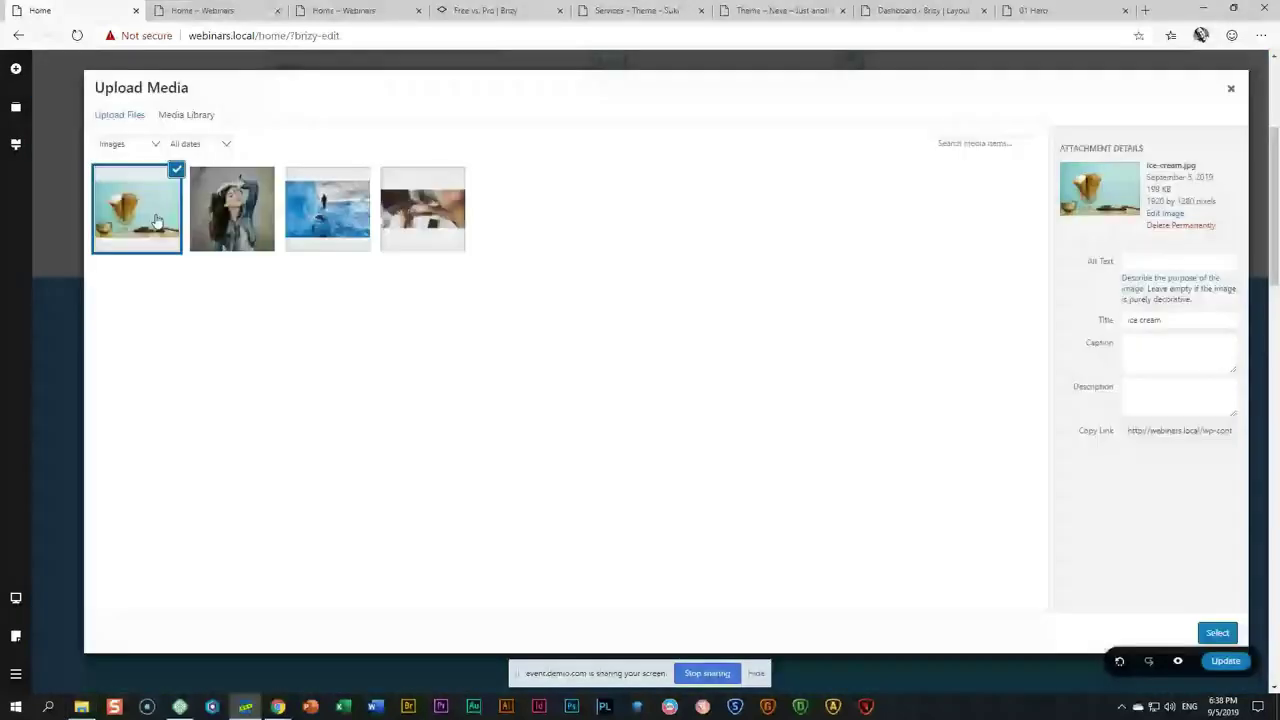
left_click(1217, 632)
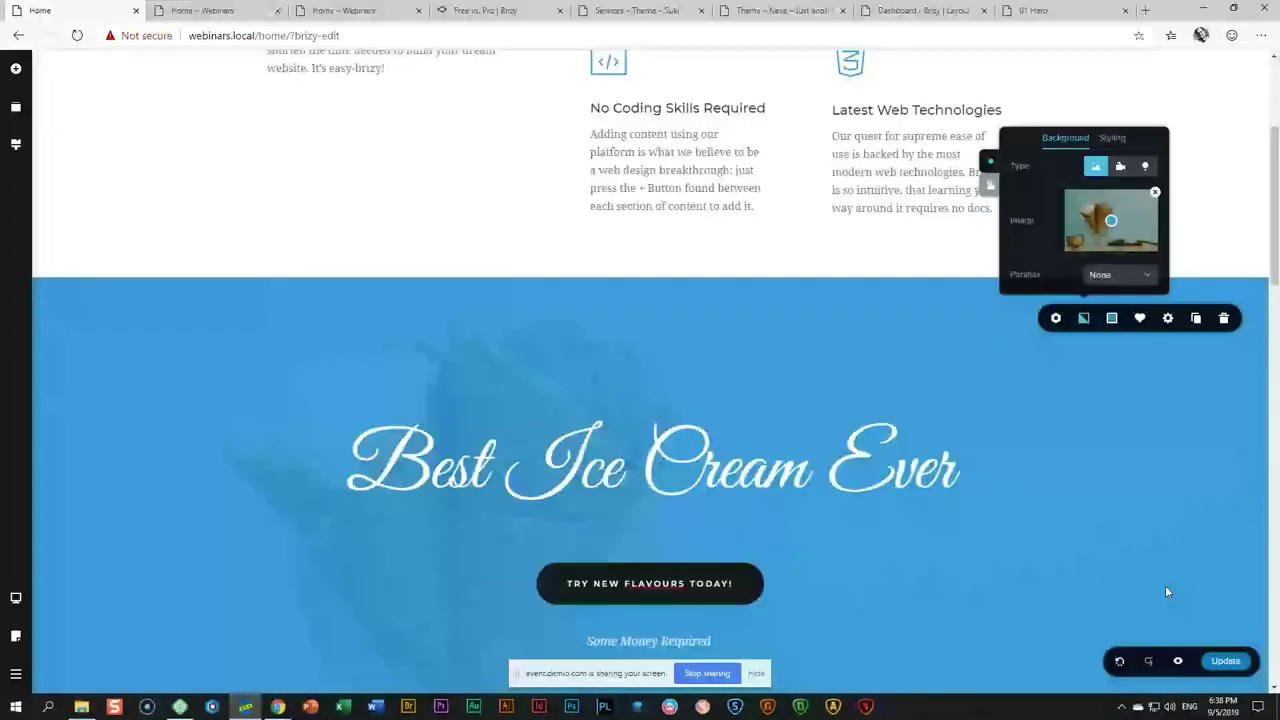
Reposition the focal point of the cover's ice cream background, ending slightly left of the image's centre.
scroll(1166, 592, "down", 2)
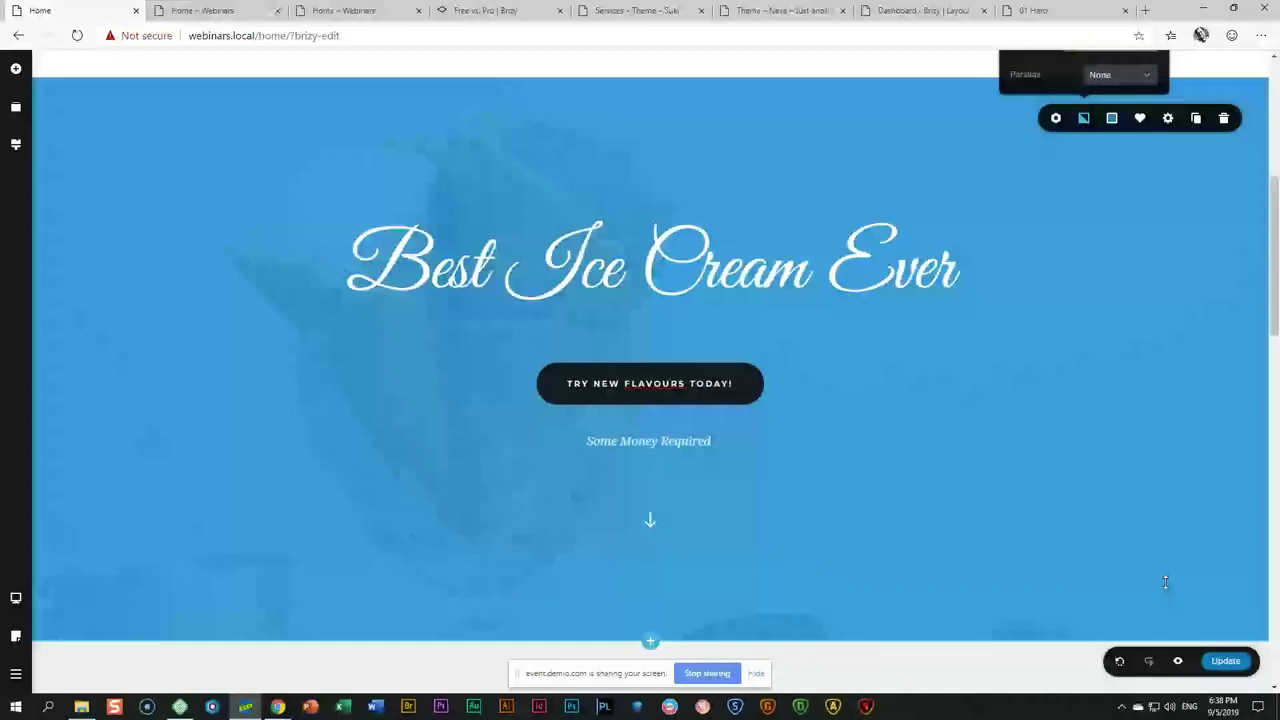
scroll(1165, 582, "up", 2)
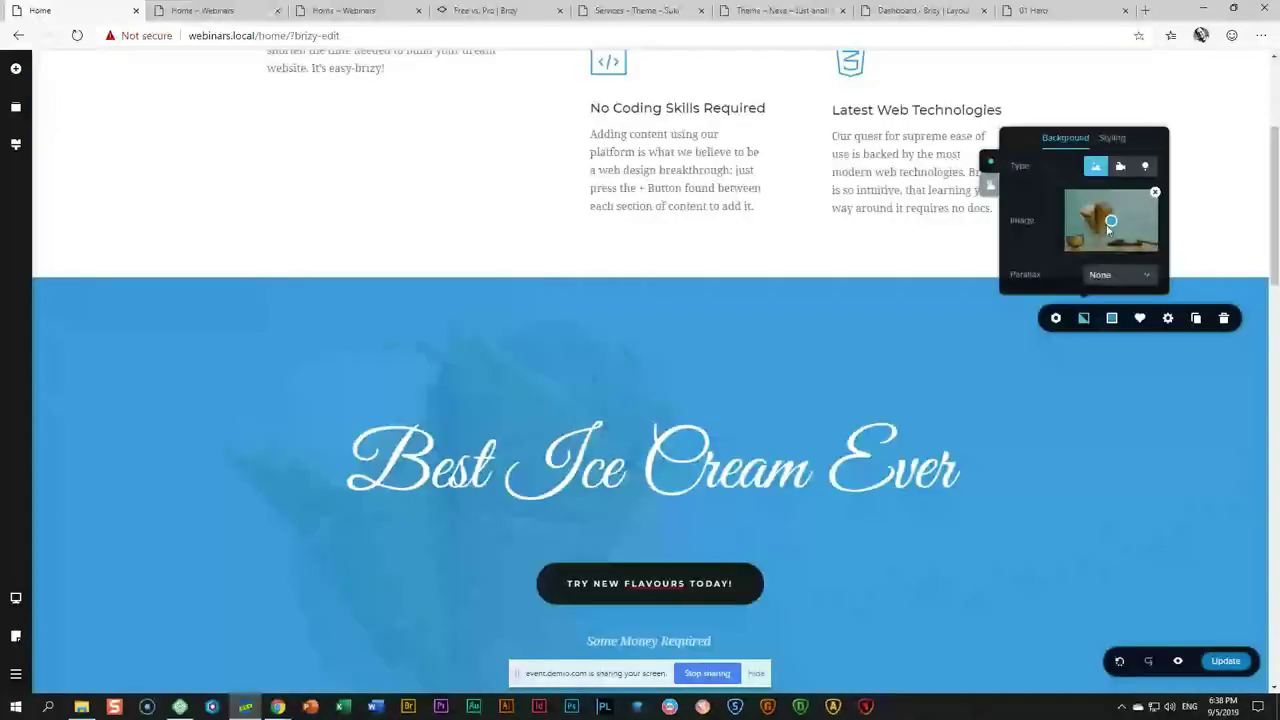
scroll(1107, 229, "down", 1)
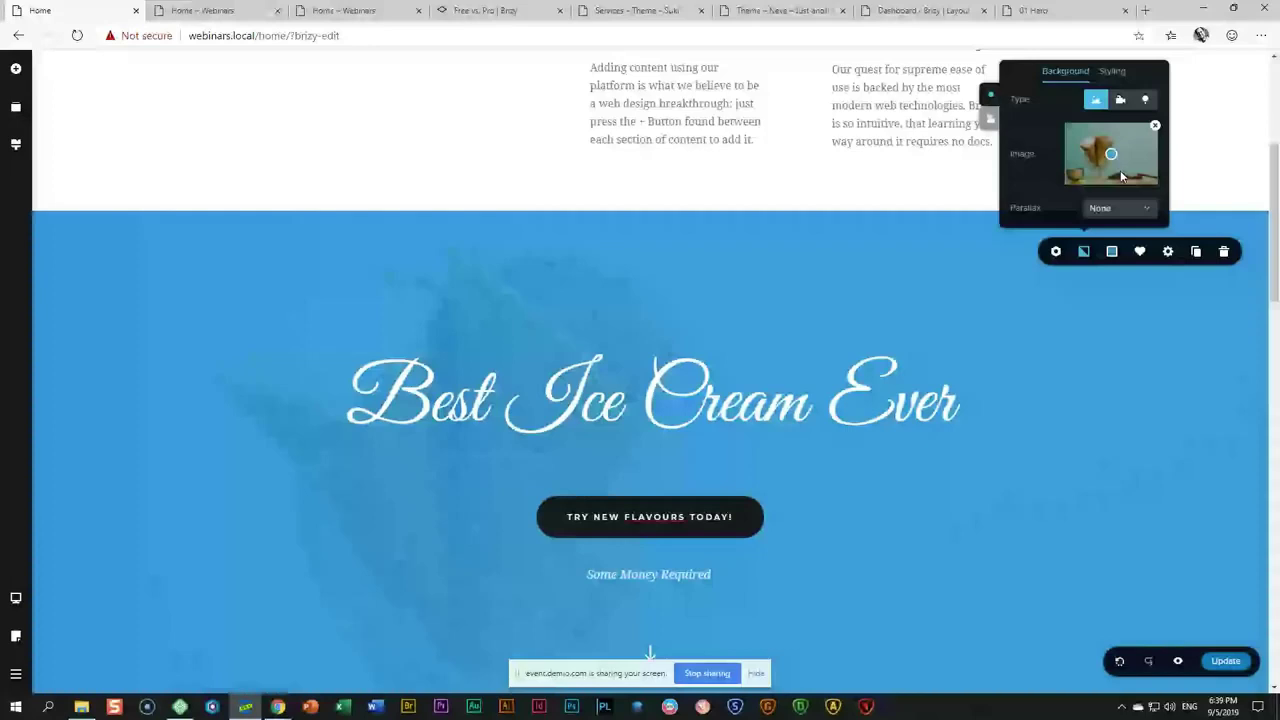
left_click_drag(1112, 158, 1101, 208)
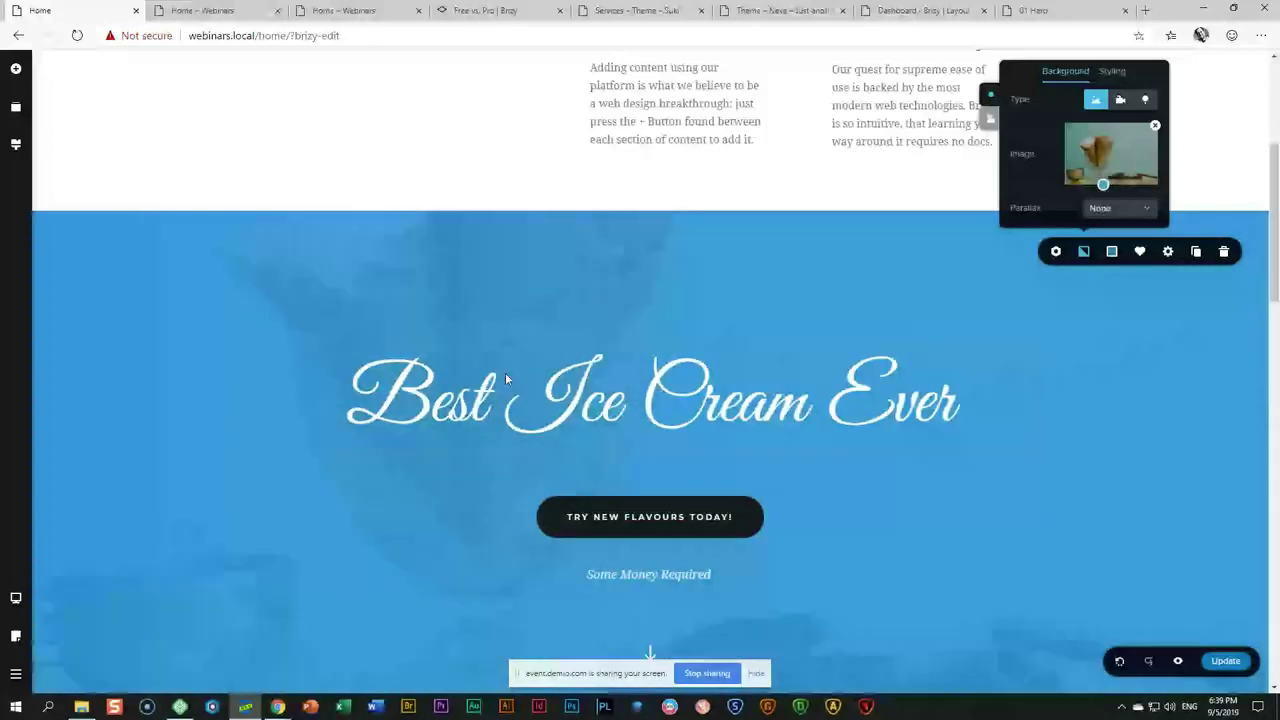
scroll(1127, 247, "down", 2)
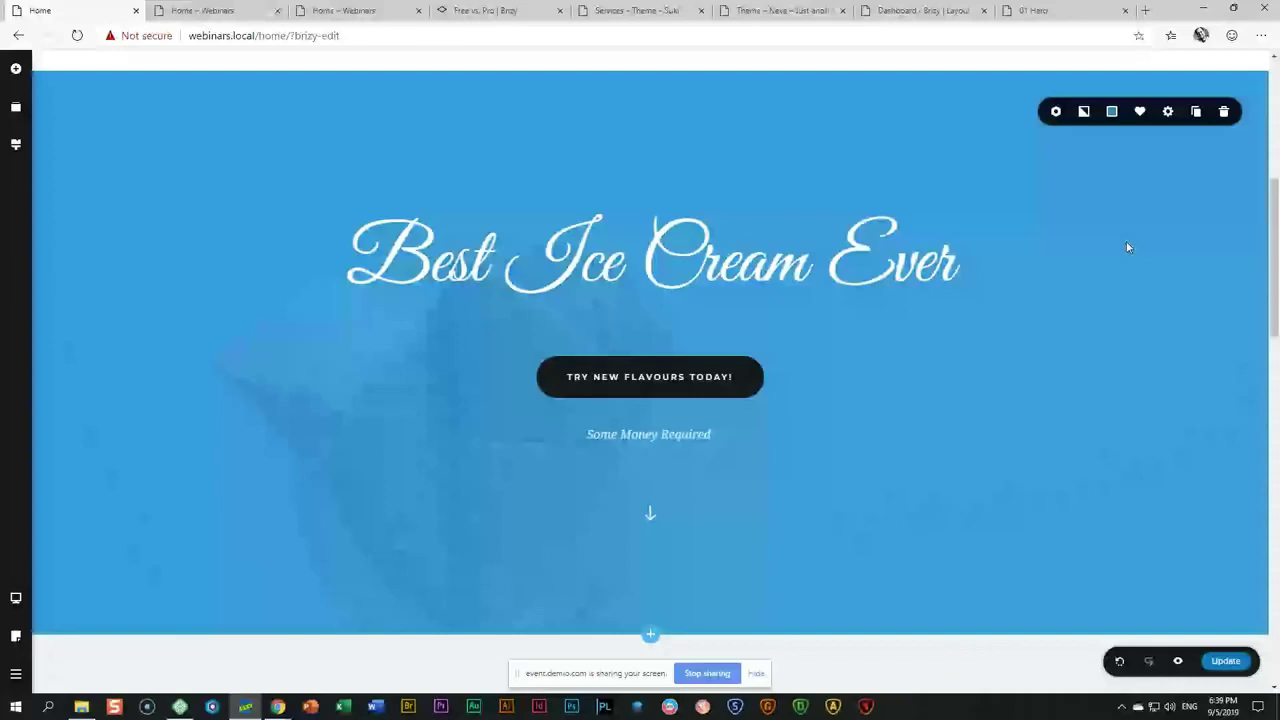
scroll(1127, 247, "up", 1)
left_click(1083, 185)
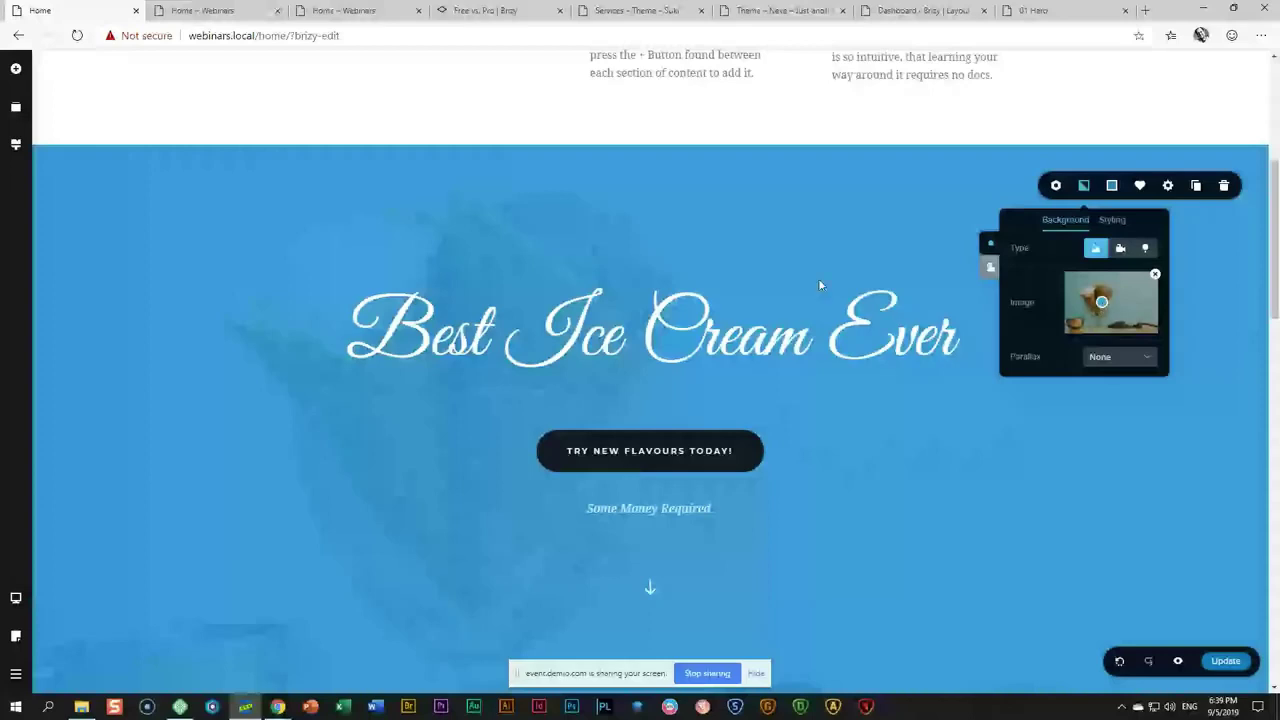
Fade the cover block's blue overlay out completely, then recolor the overlay grey-blue (#66738D) at about 50% opacity.
left_click(1112, 187)
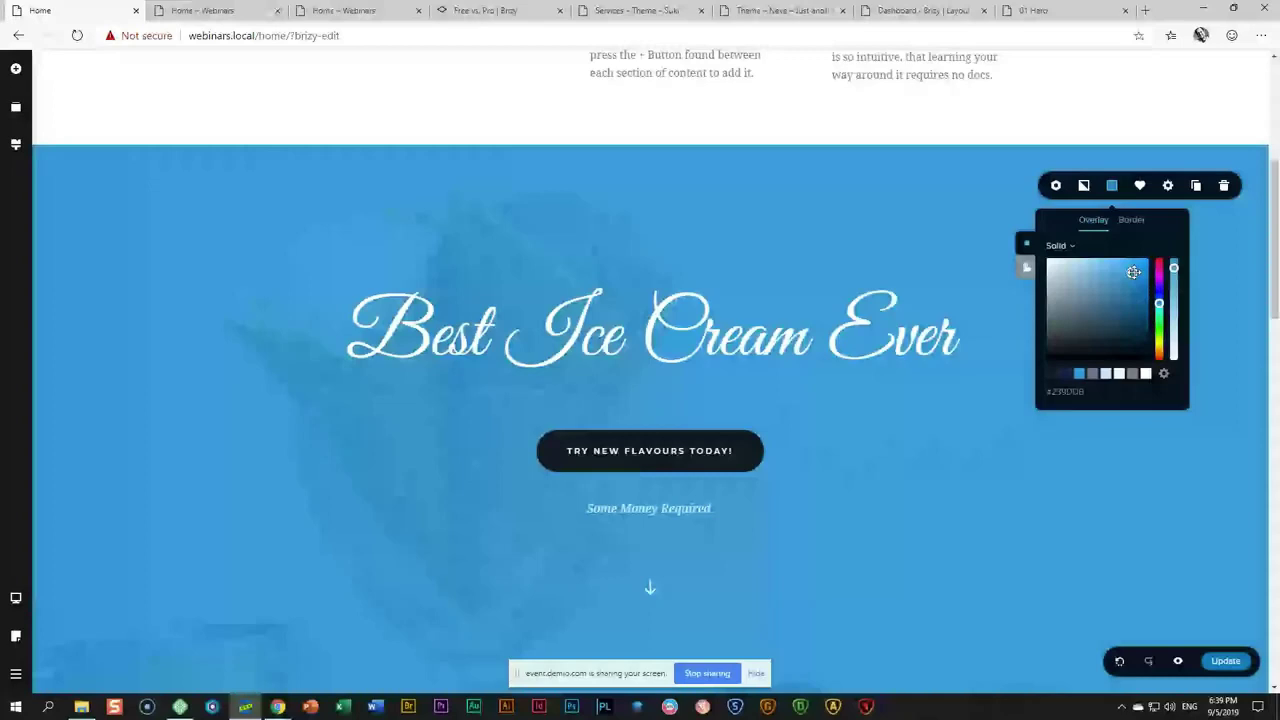
mouse_move(1174, 268)
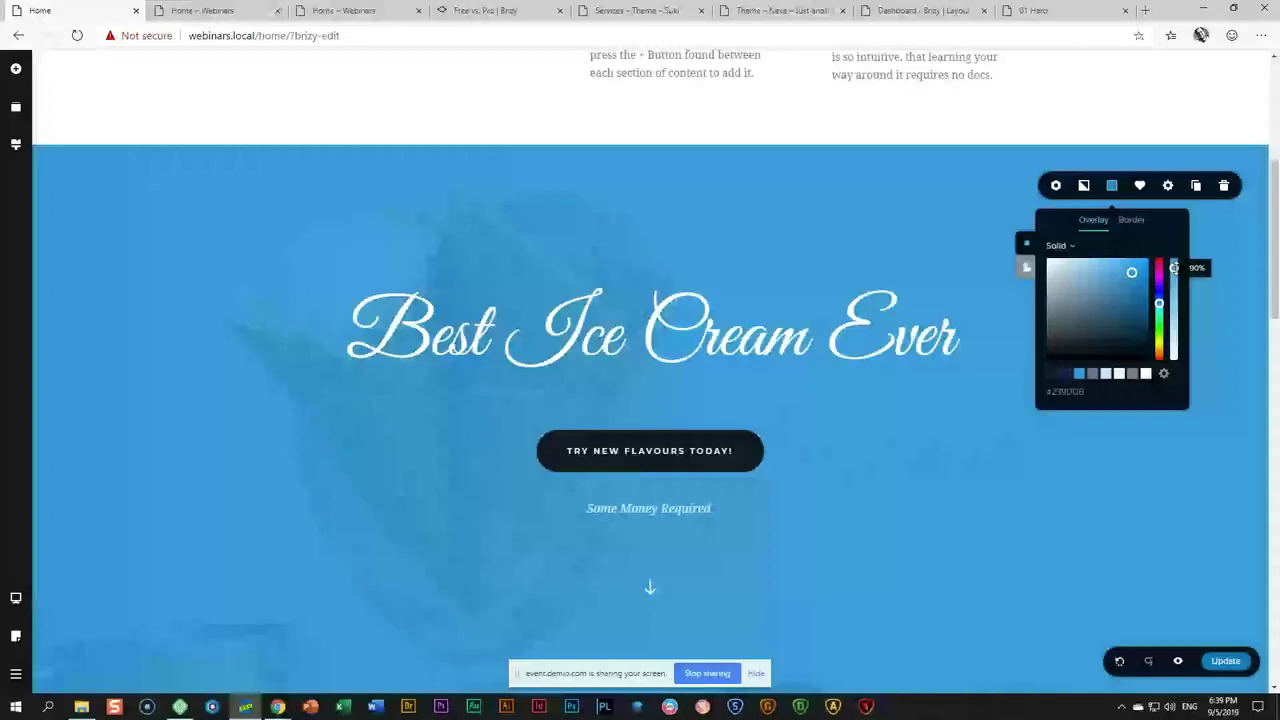
left_click_drag(1174, 268, 1174, 360)
scroll(632, 218, "down", 1)
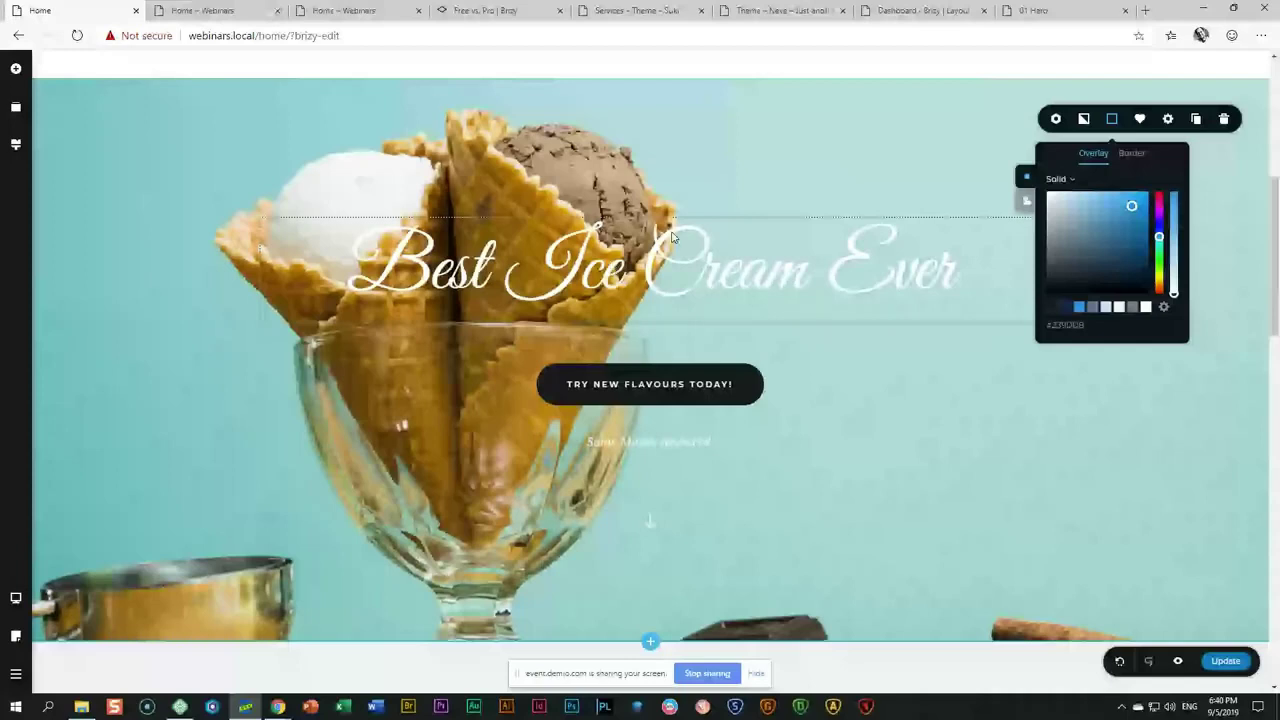
left_click(1092, 307)
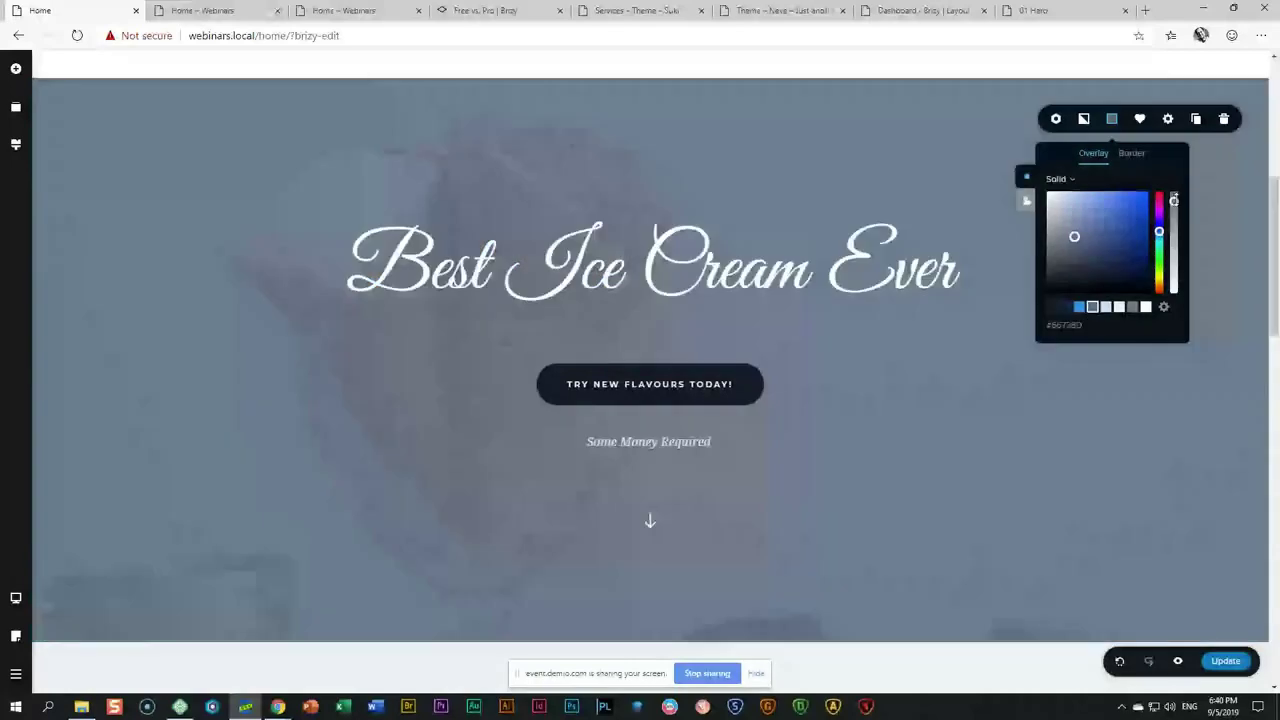
left_click_drag(1174, 200, 1174, 250)
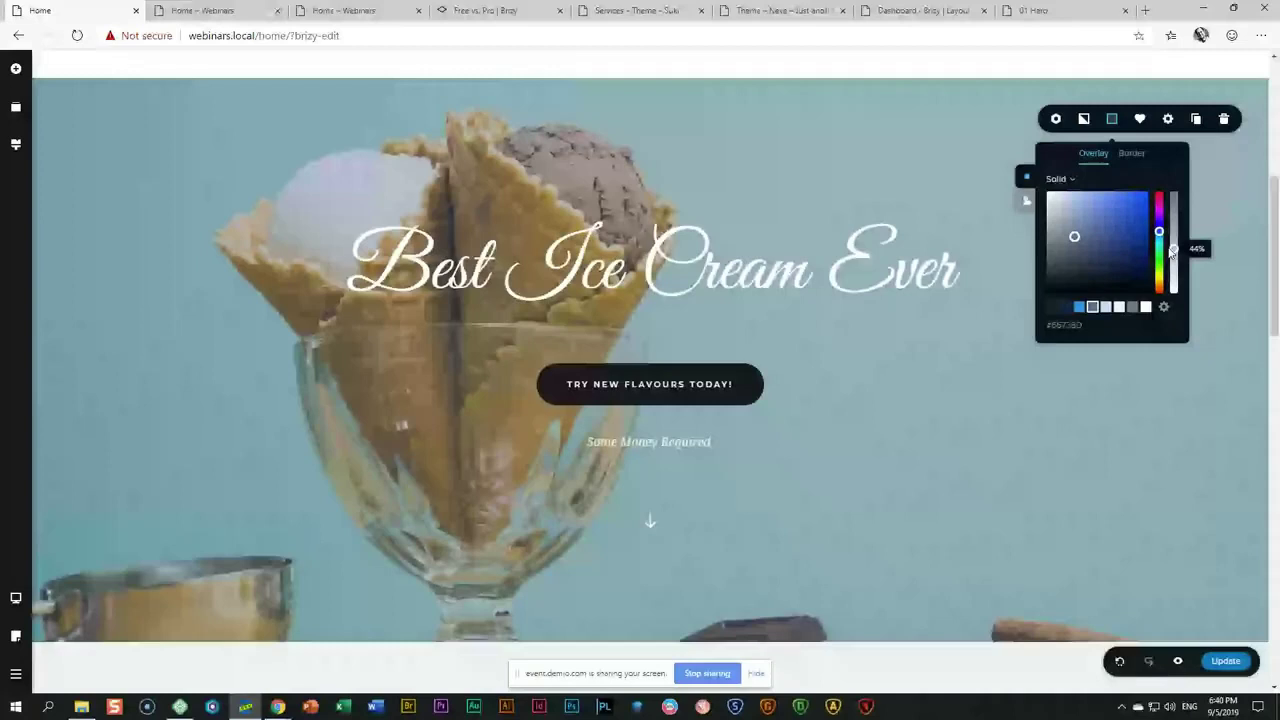
left_click_drag(1174, 250, 1174, 245)
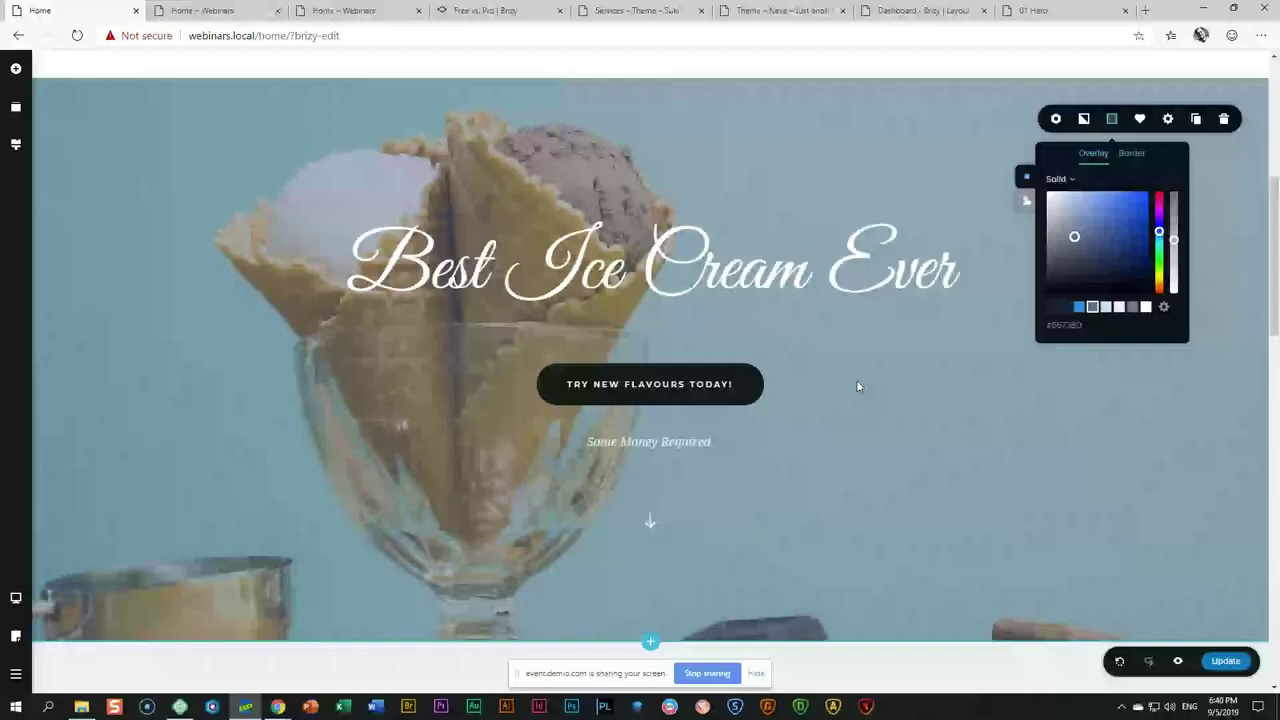
Review the rest of the Home page, from the Side by Side block down to the contact and map block.
scroll(774, 438, "down", 3)
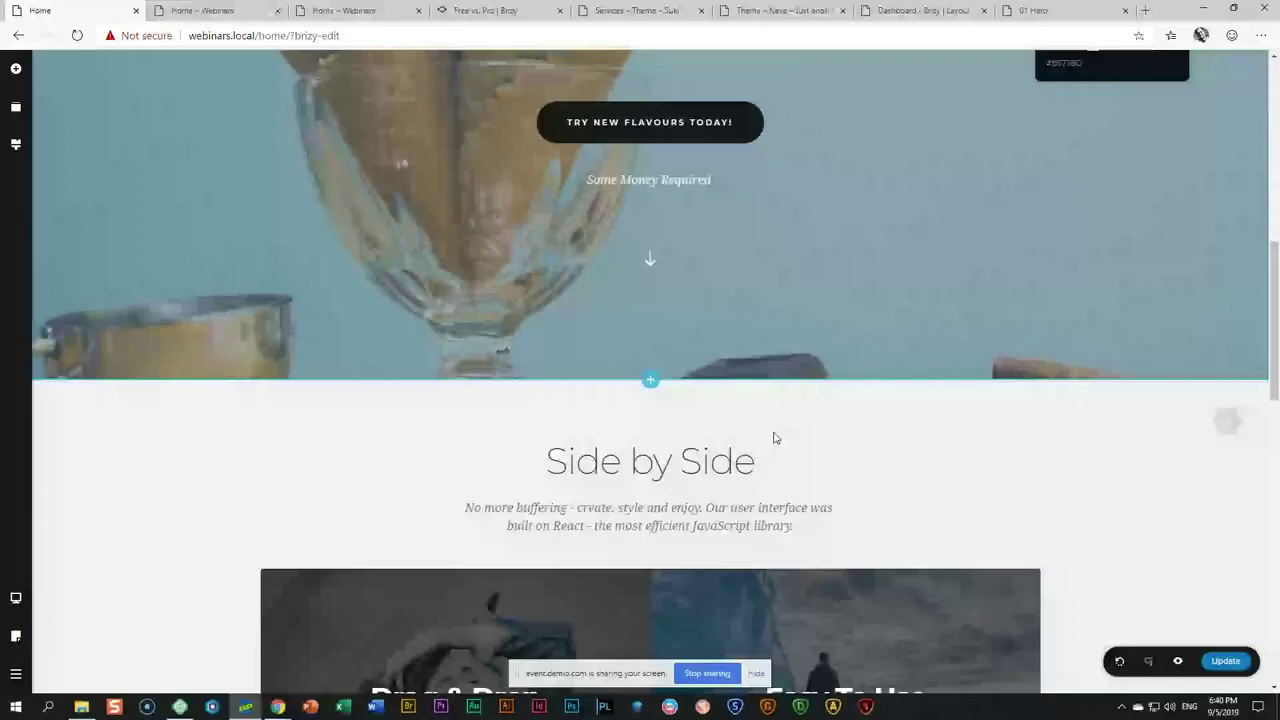
scroll(774, 438, "down", 4)
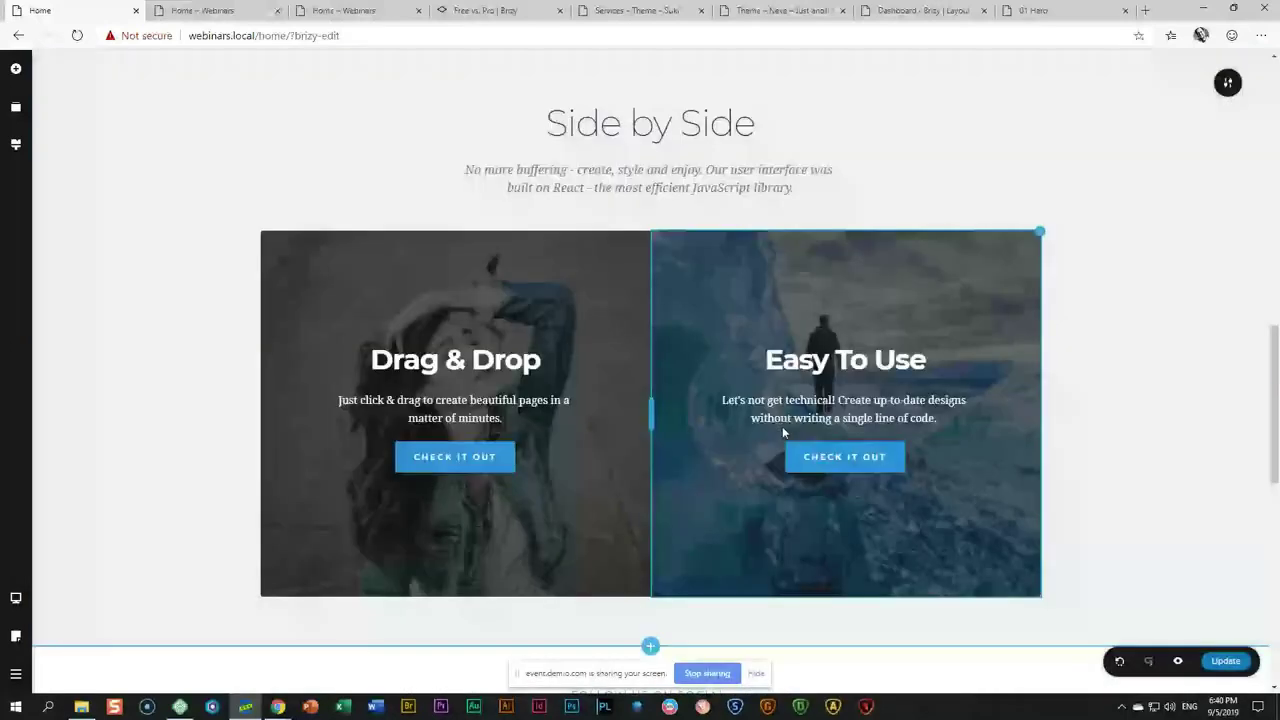
scroll(783, 432, "down", 1)
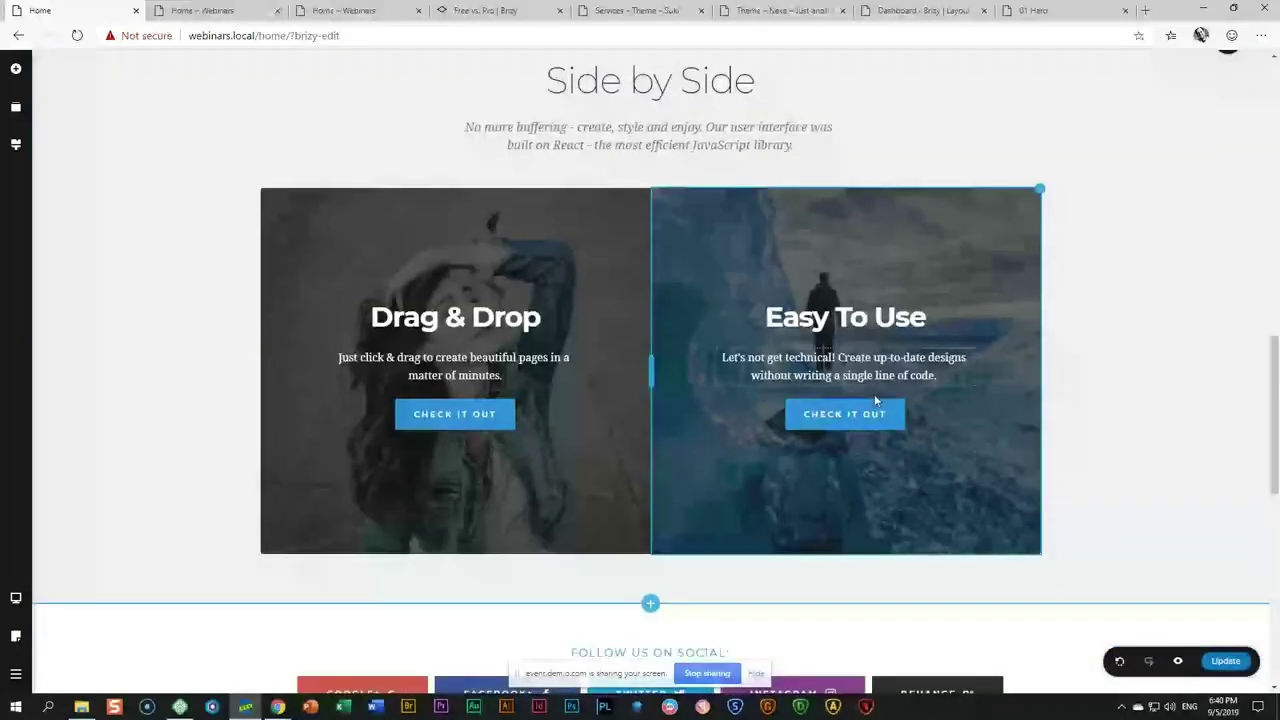
scroll(876, 400, "up", 2)
left_click(628, 190)
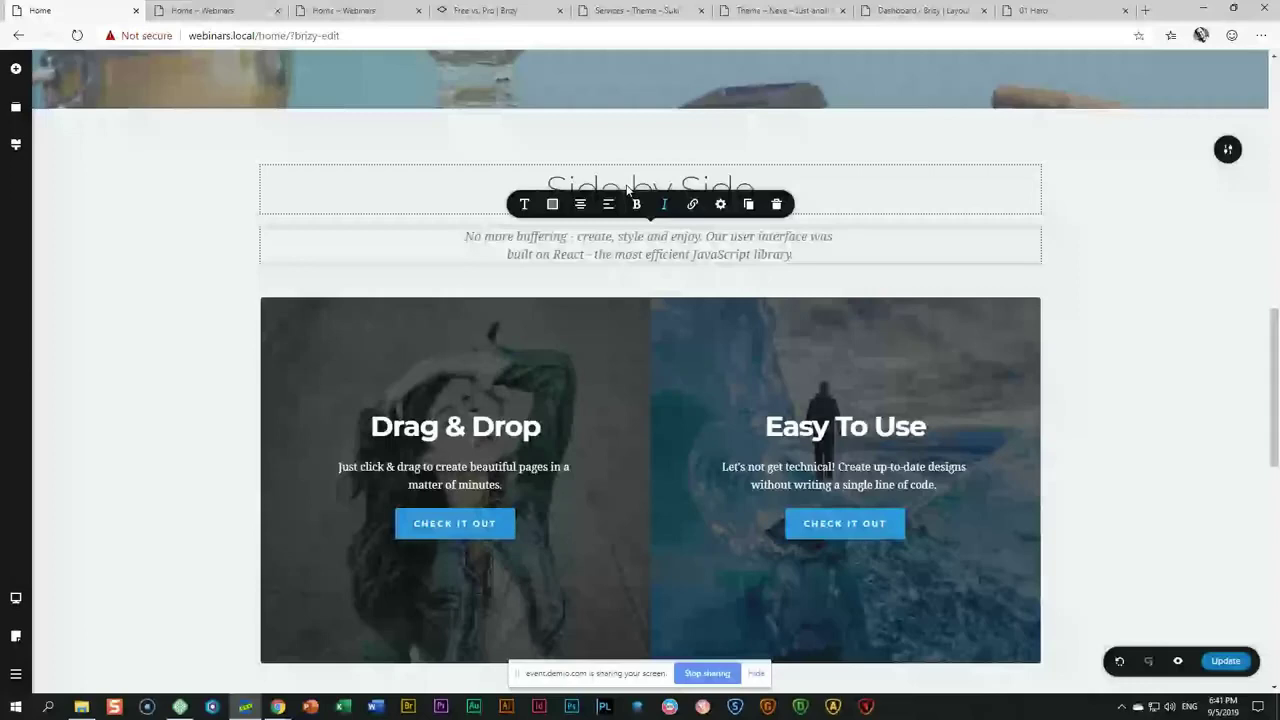
triple_click(628, 190)
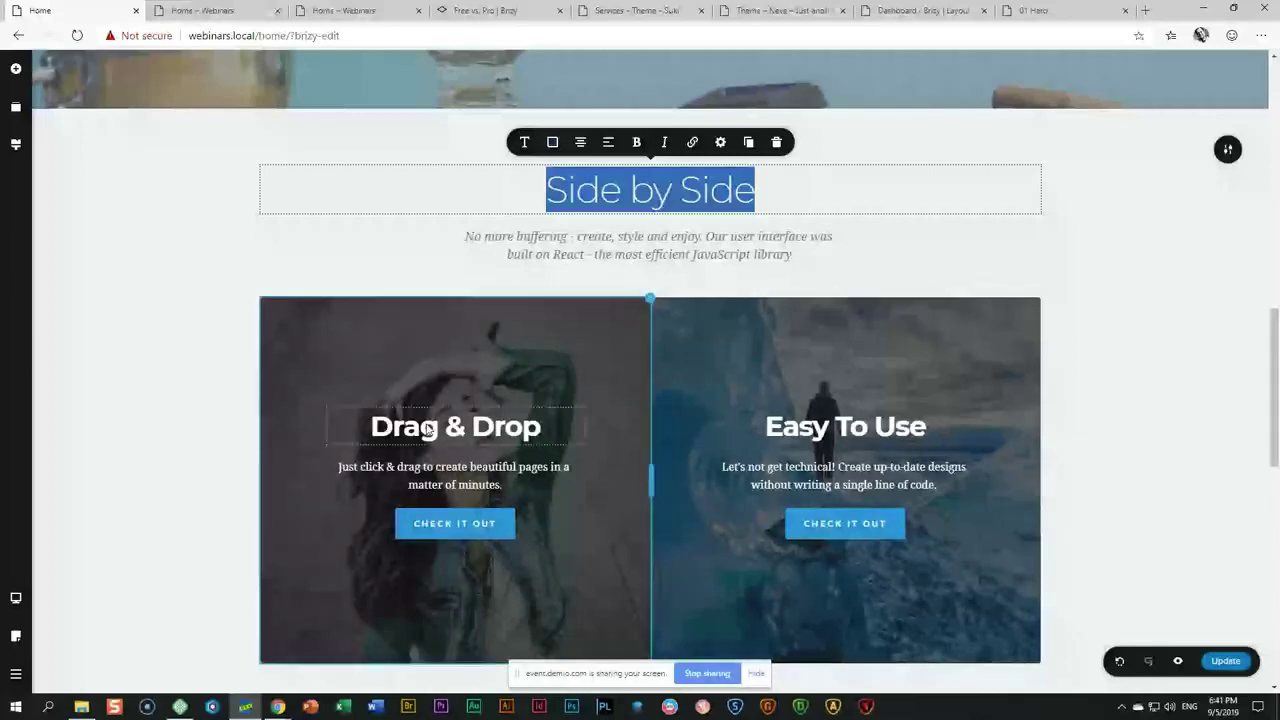
left_click(835, 484)
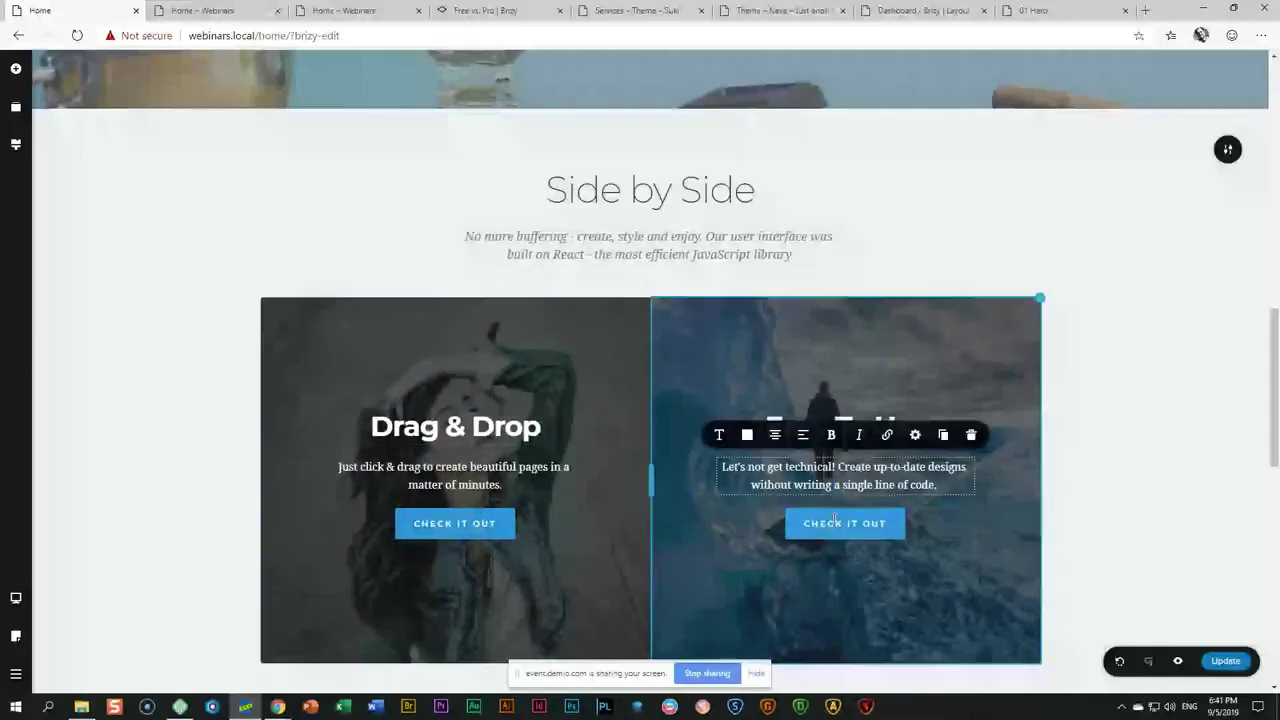
scroll(750, 400, "down", 10)
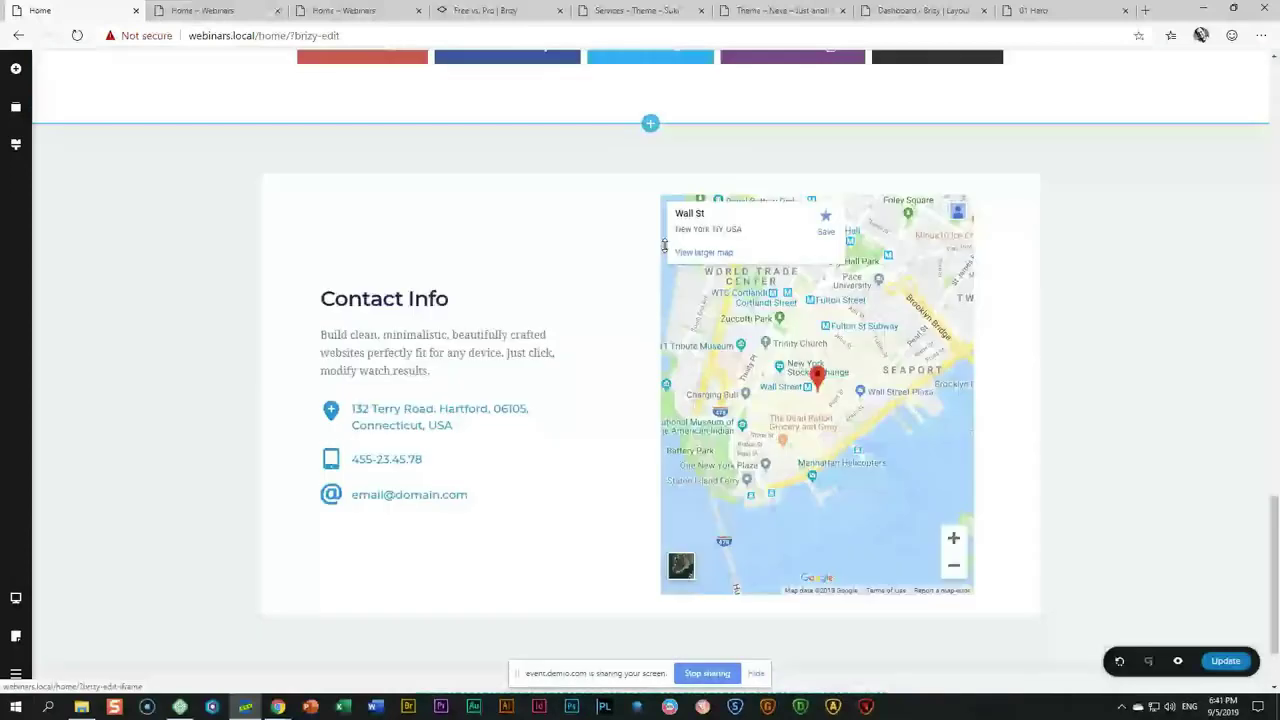
scroll(663, 245, "down", 1)
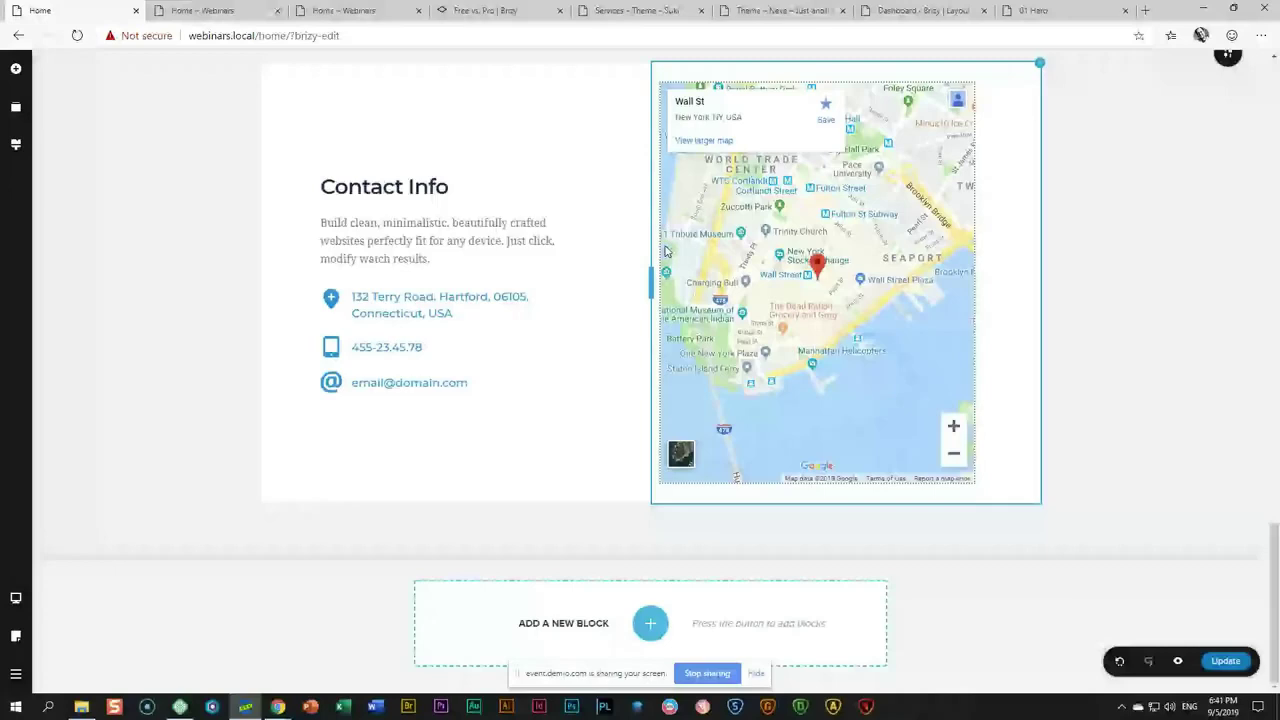
Switch to the Brizy Layouts site's dashboard and view its installed plugins.
left_click(922, 10)
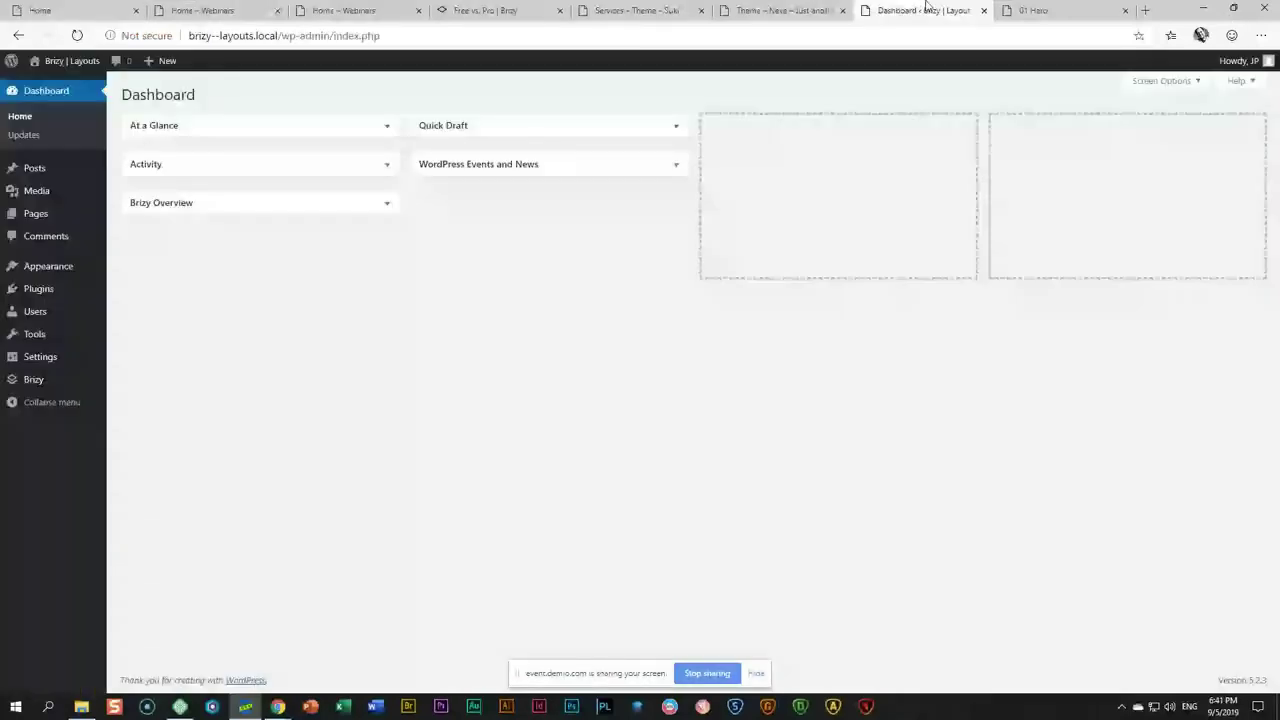
mouse_move(18, 279)
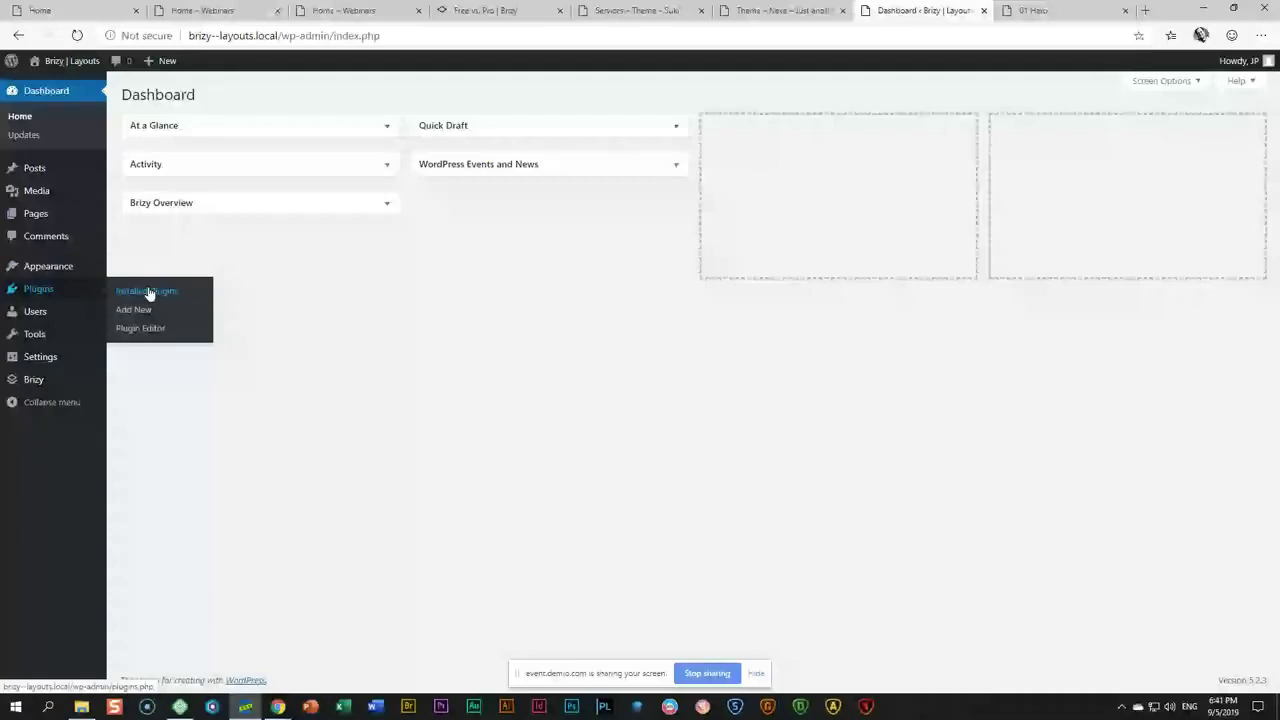
left_click(149, 292)
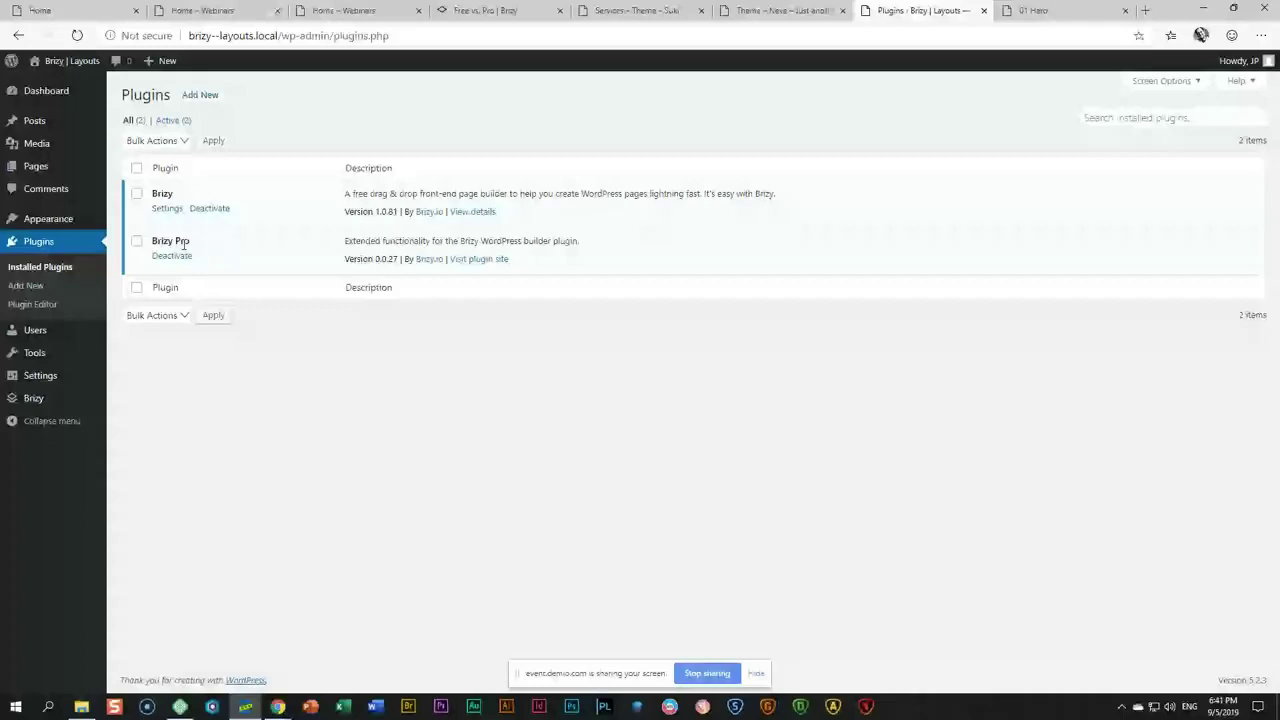
Create and publish a new page titled Home on the Brizy Layouts site, and open it in the Brizy editor.
mouse_move(55, 91)
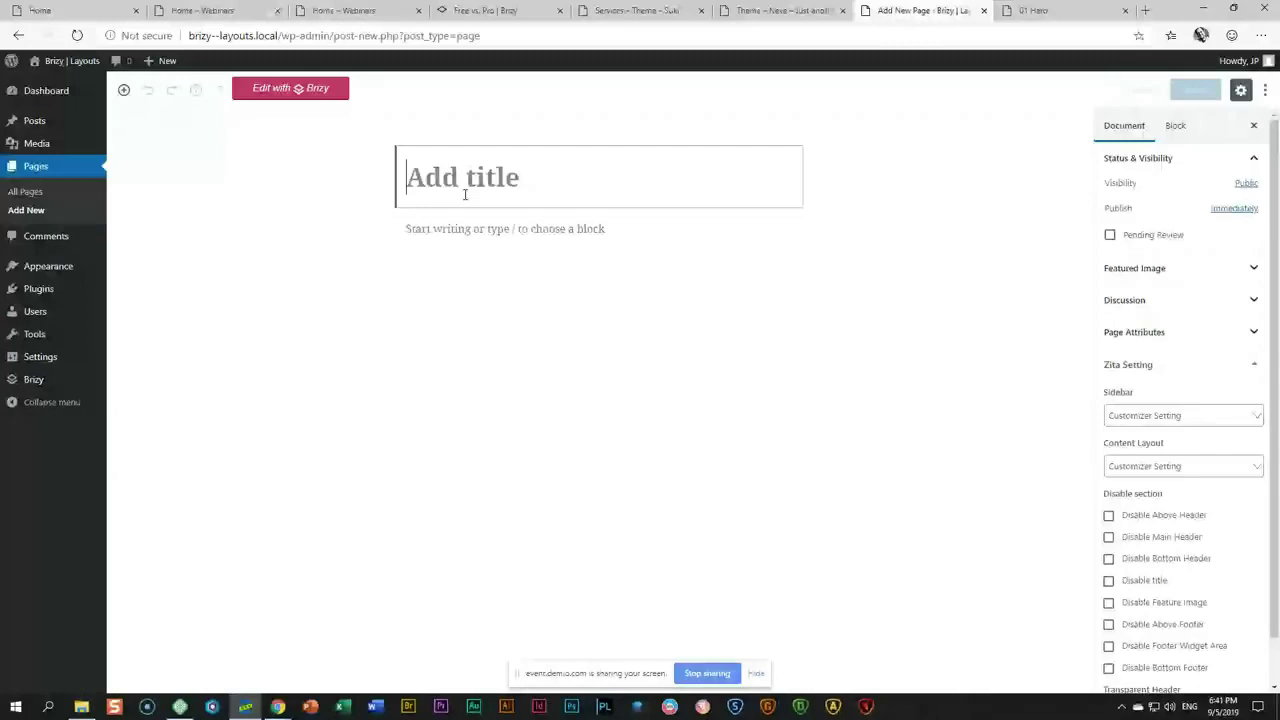
type("Home")
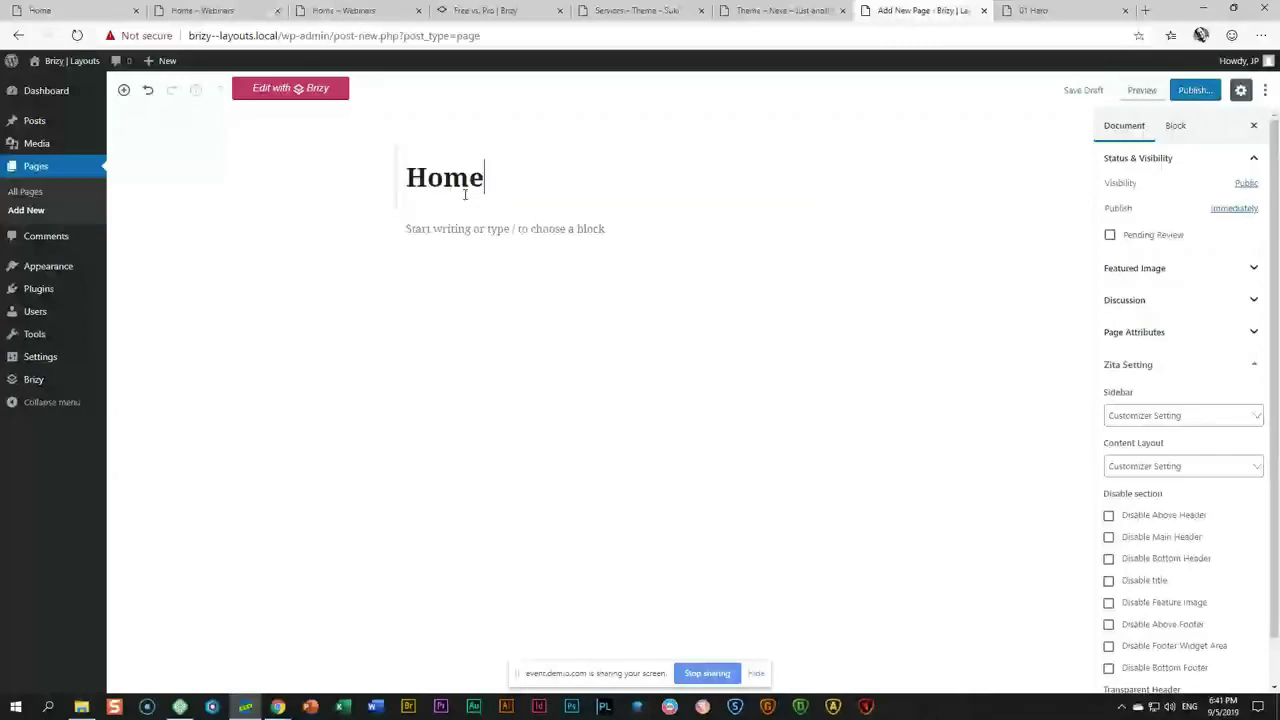
left_click(322, 92)
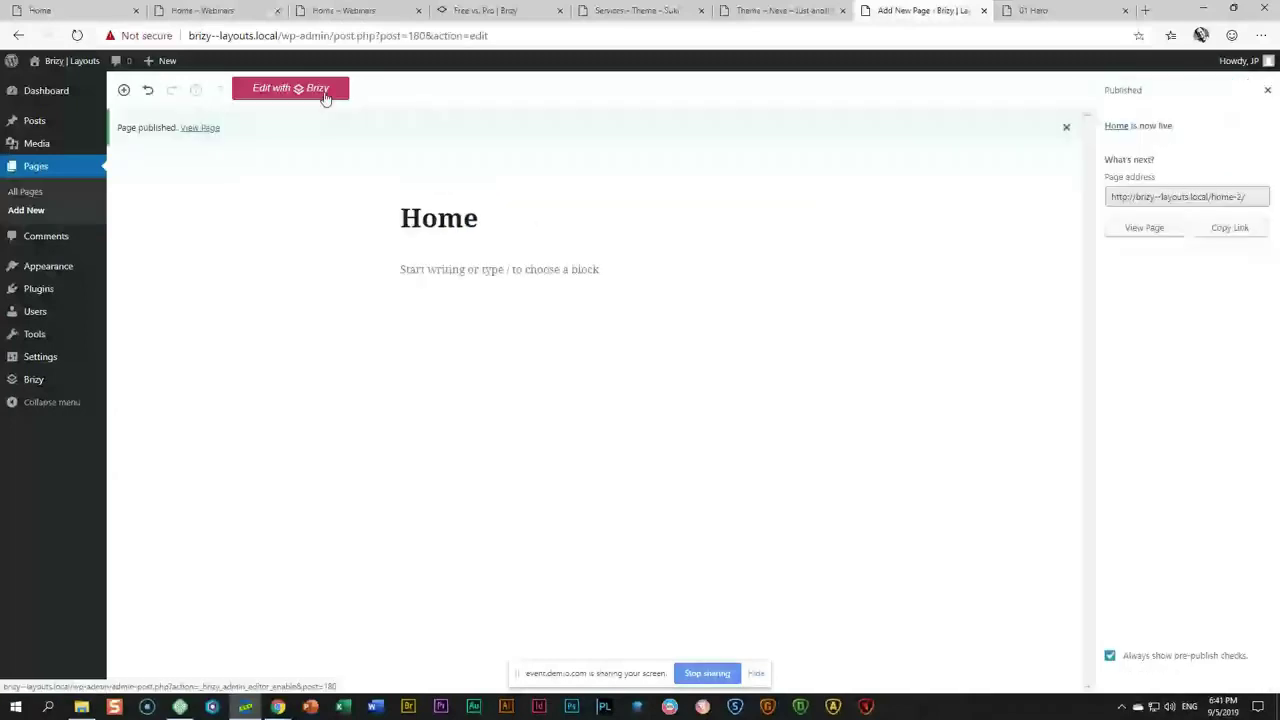
left_click(324, 95)
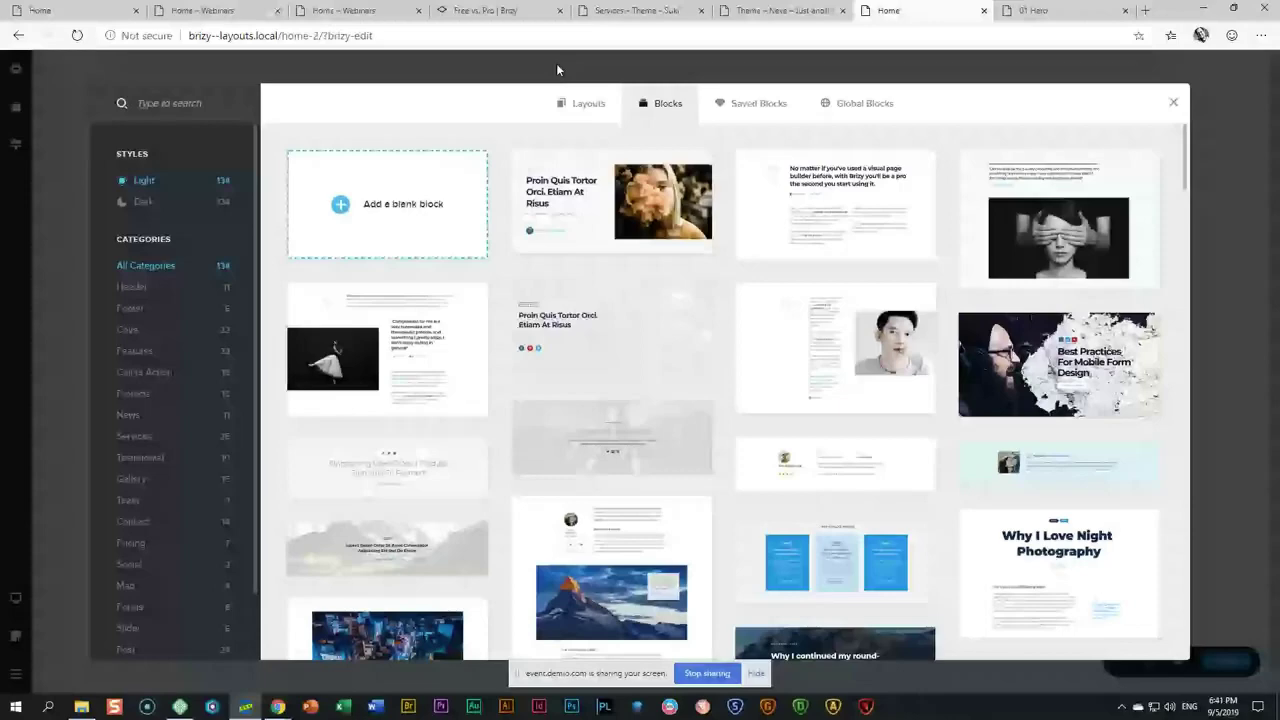
Browse the premade page layouts and import the Homepage layout of the Base Ground set into the new page.
left_click(580, 103)
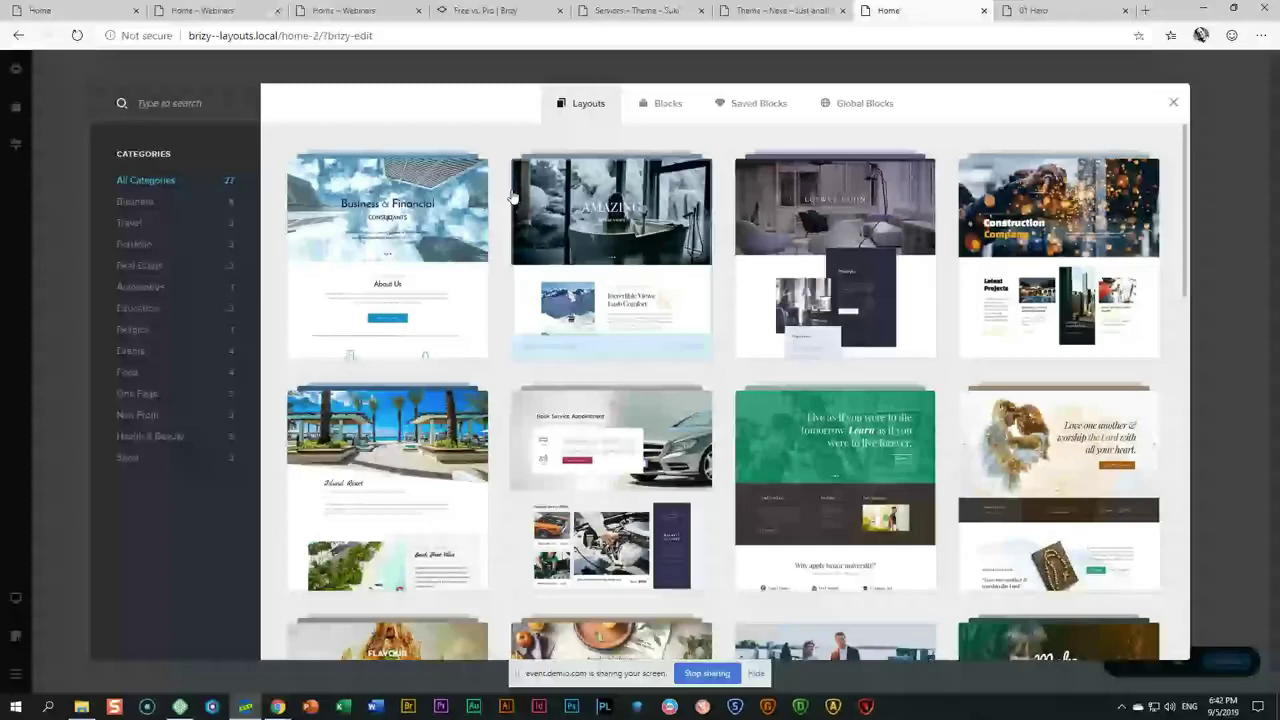
scroll(512, 199, "down", 3)
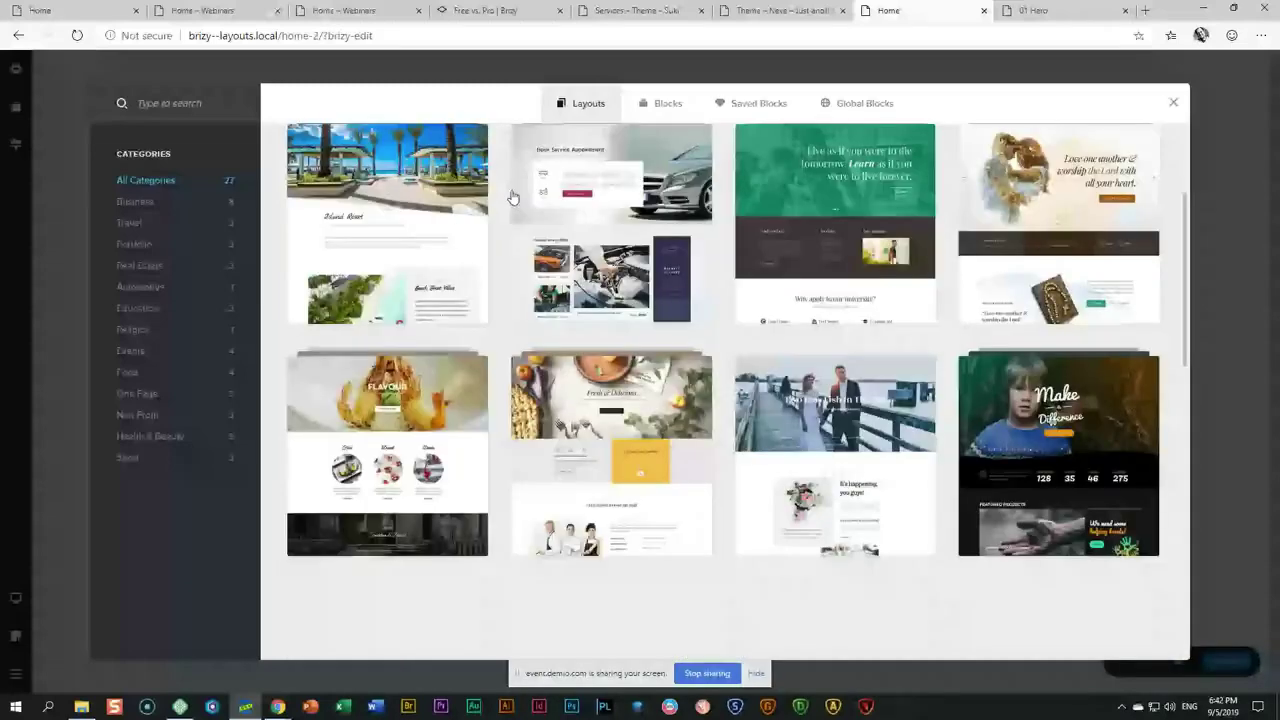
scroll(518, 192, "down", 5)
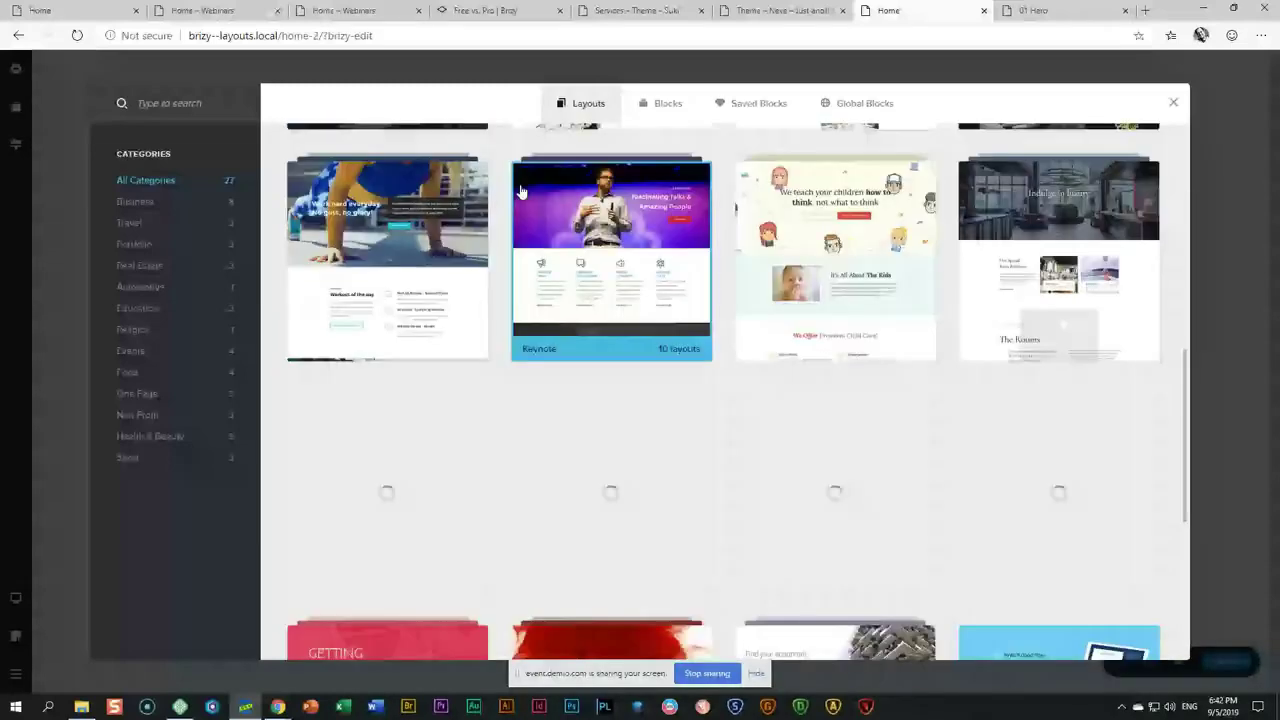
scroll(524, 192, "down", 4)
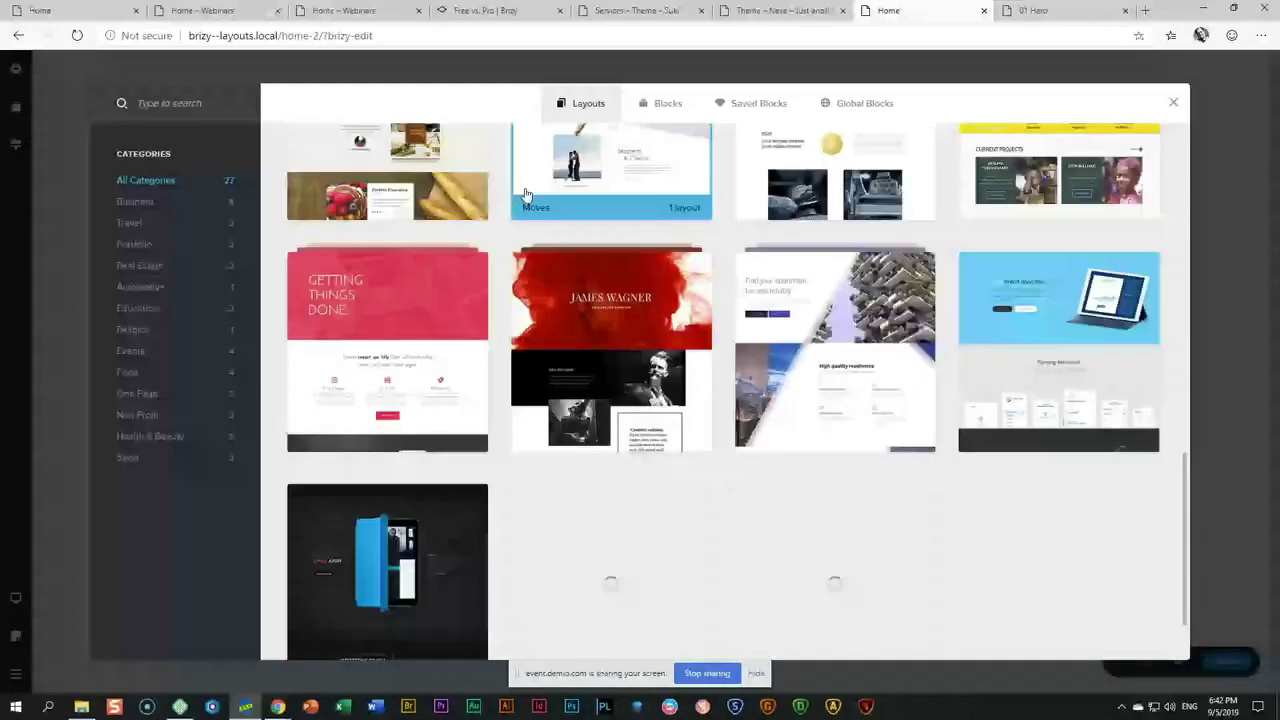
scroll(528, 193, "down", 1)
scroll(531, 193, "up", 8)
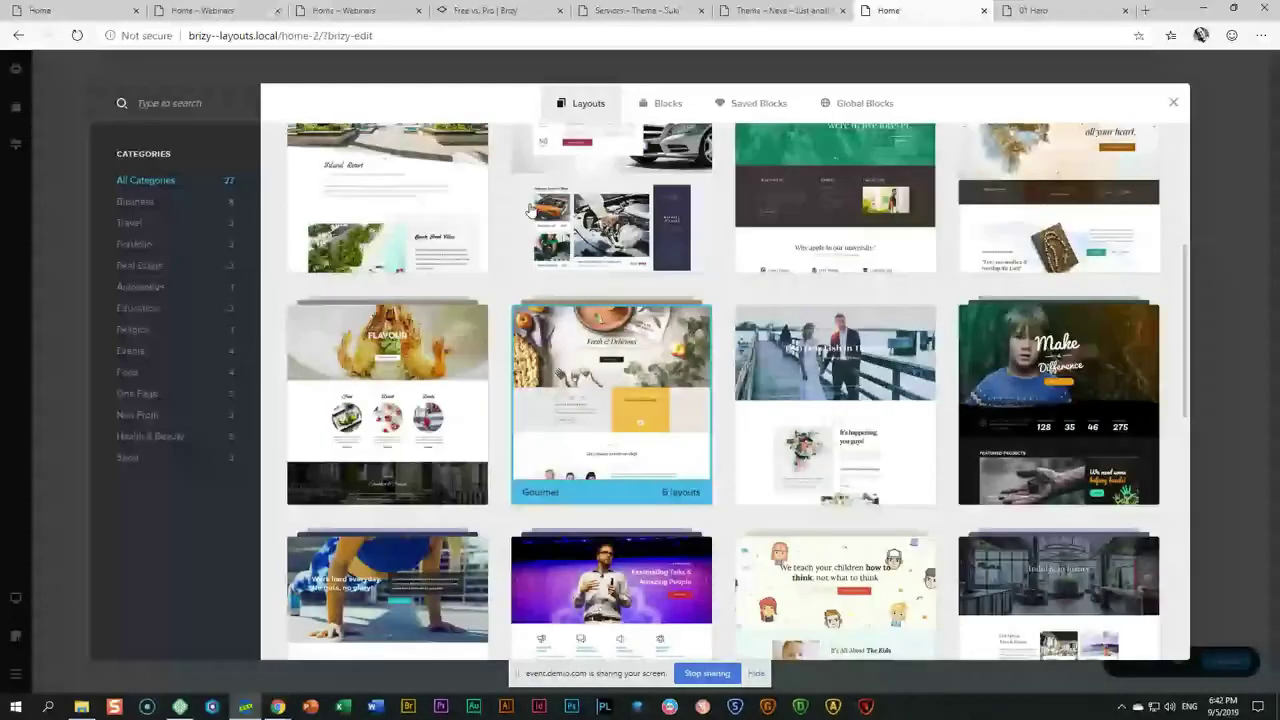
scroll(531, 210, "up", 3)
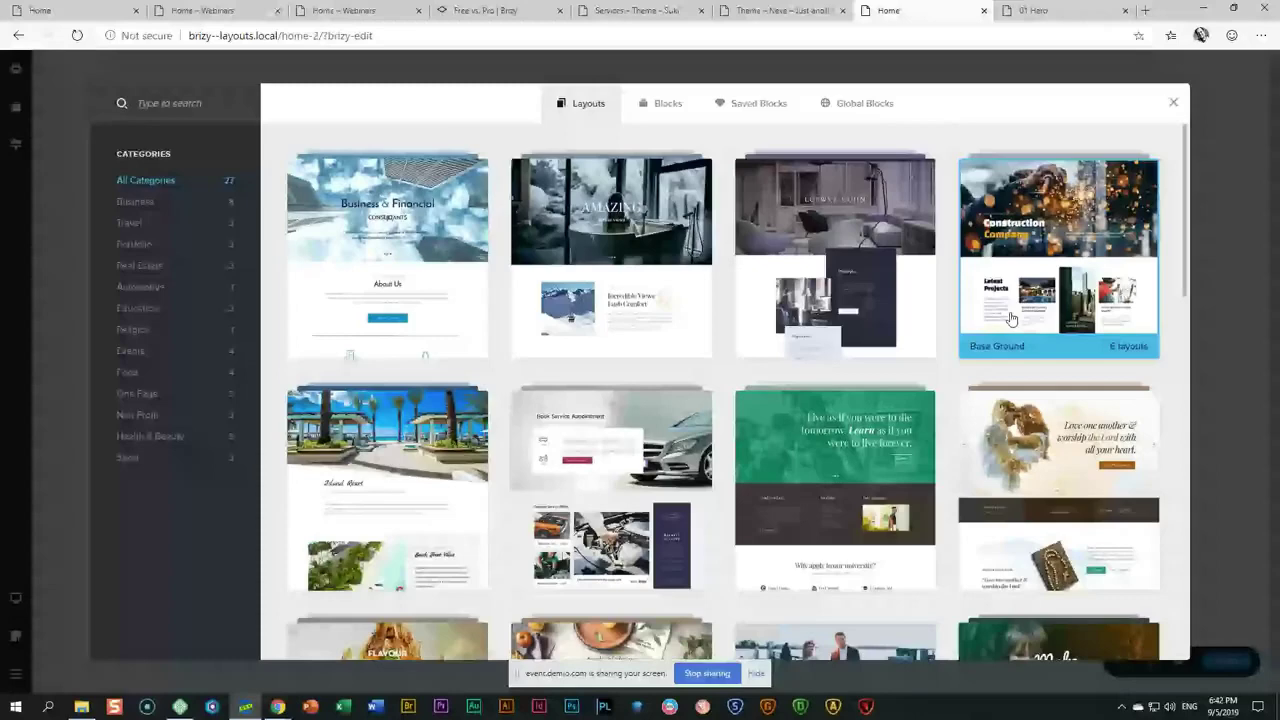
left_click(1012, 319)
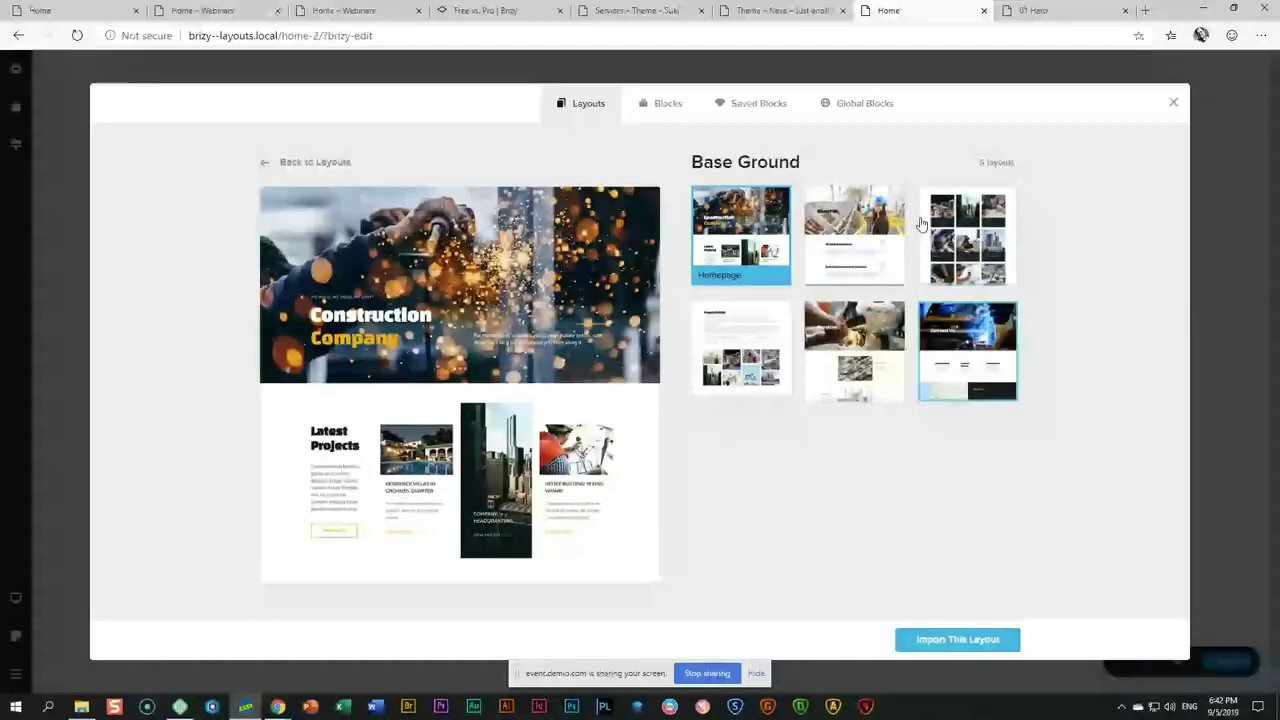
left_click(852, 233)
left_click(752, 242)
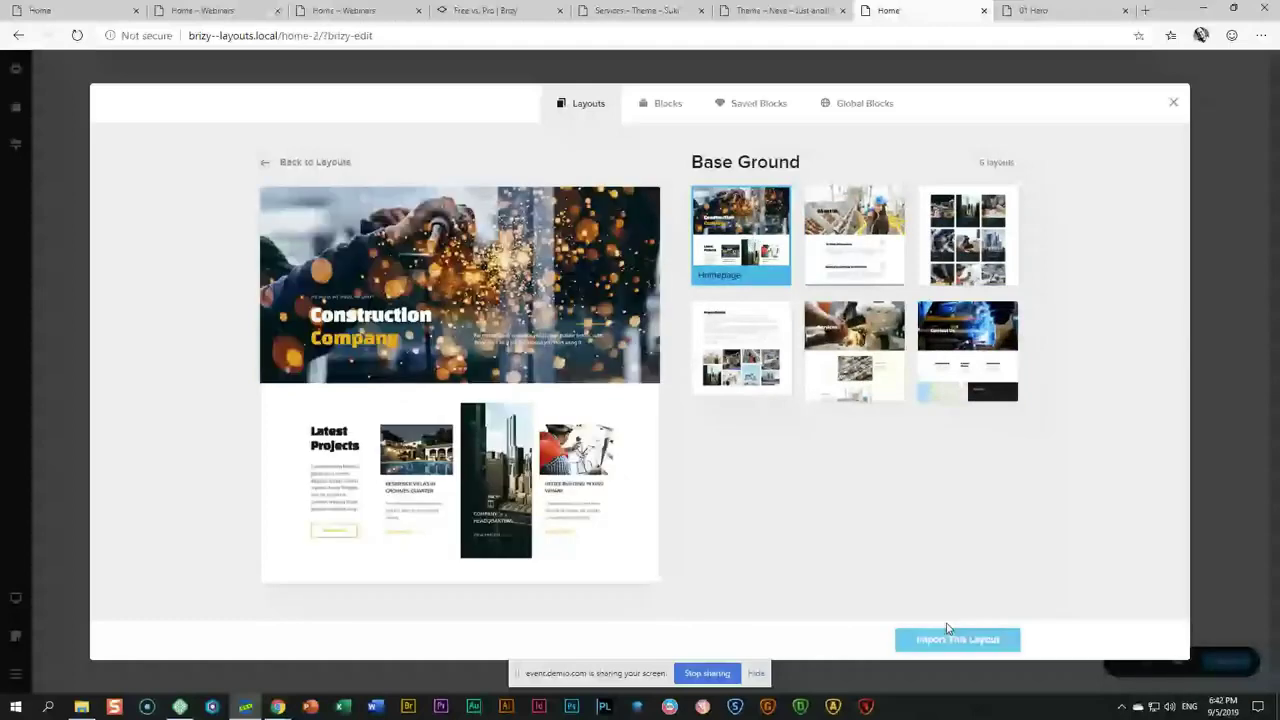
left_click(948, 630)
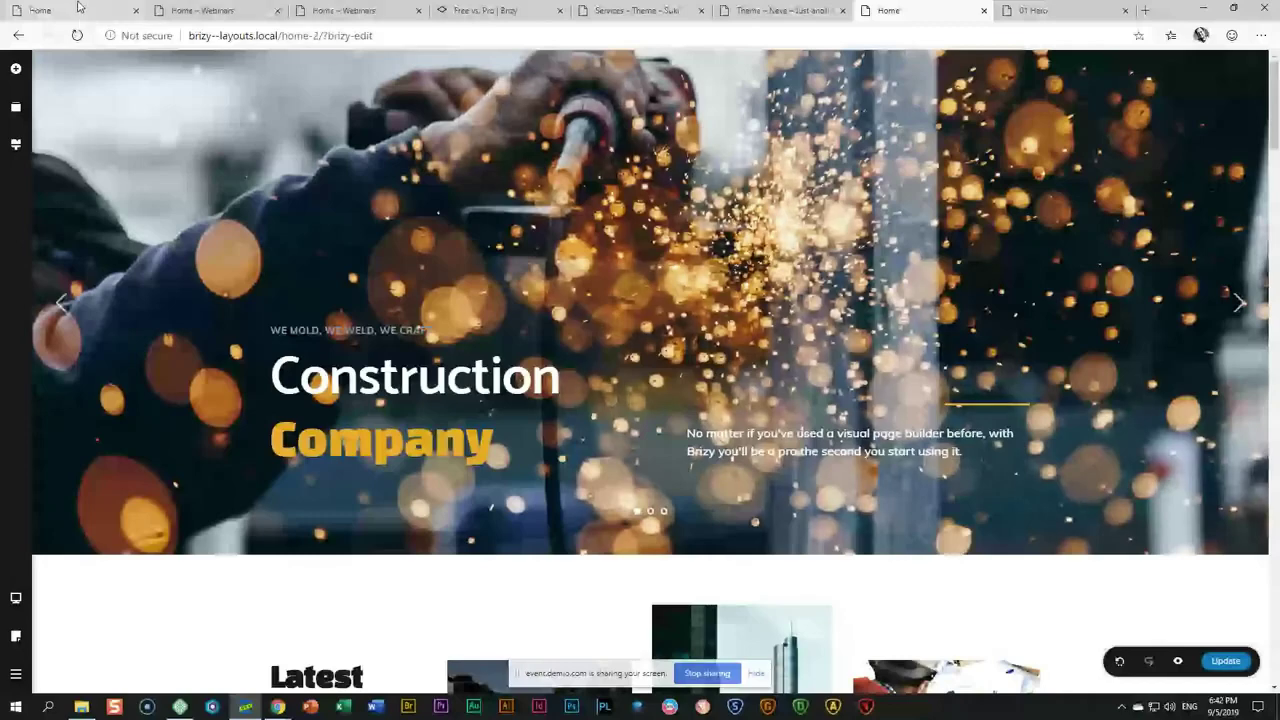
Return to the Webinars site's Home page editor and delete all of its existing blocks, including the ice cream cover.
left_click(79, 7)
scroll(352, 352, "up", 10)
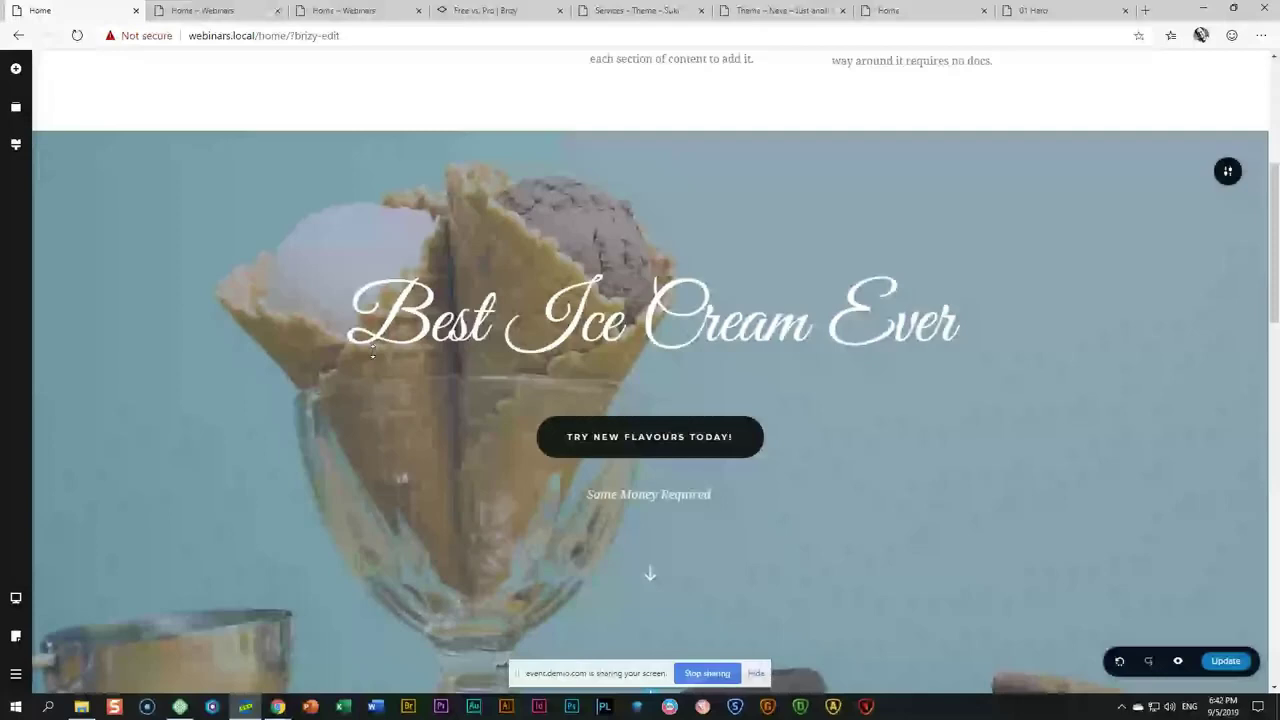
scroll(372, 352, "down", 1)
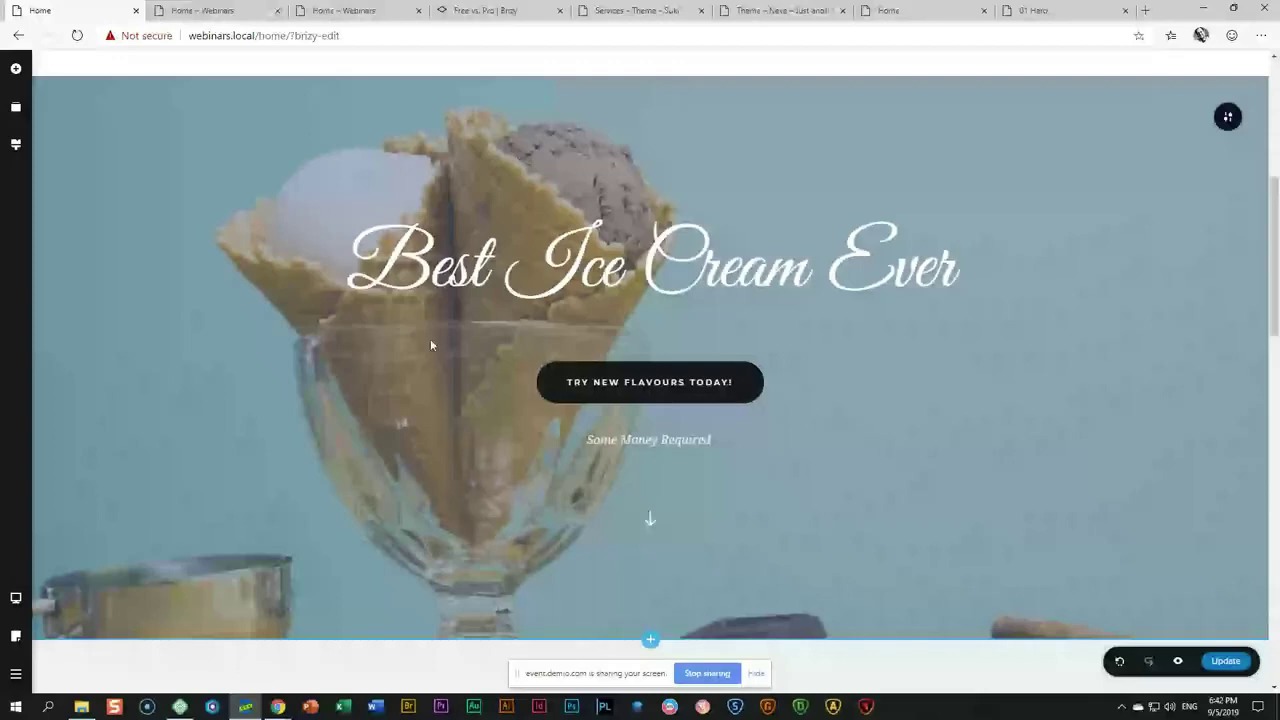
left_click(16, 110)
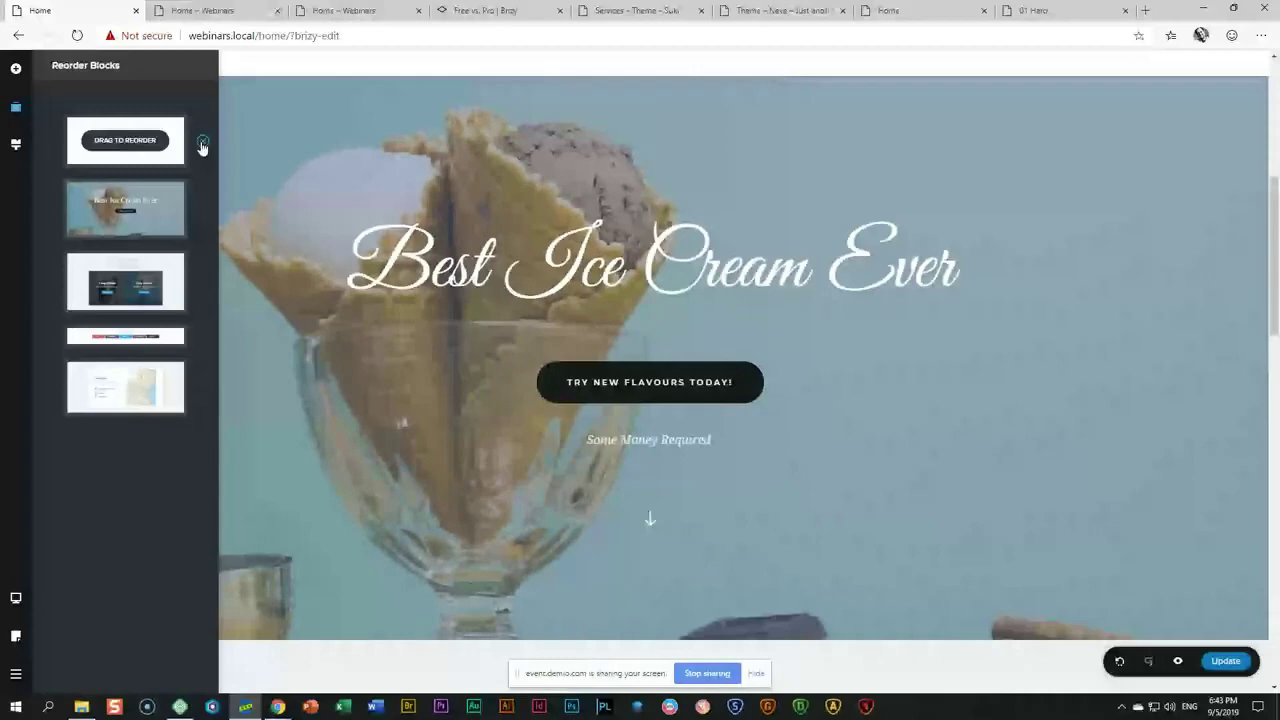
left_click(202, 145)
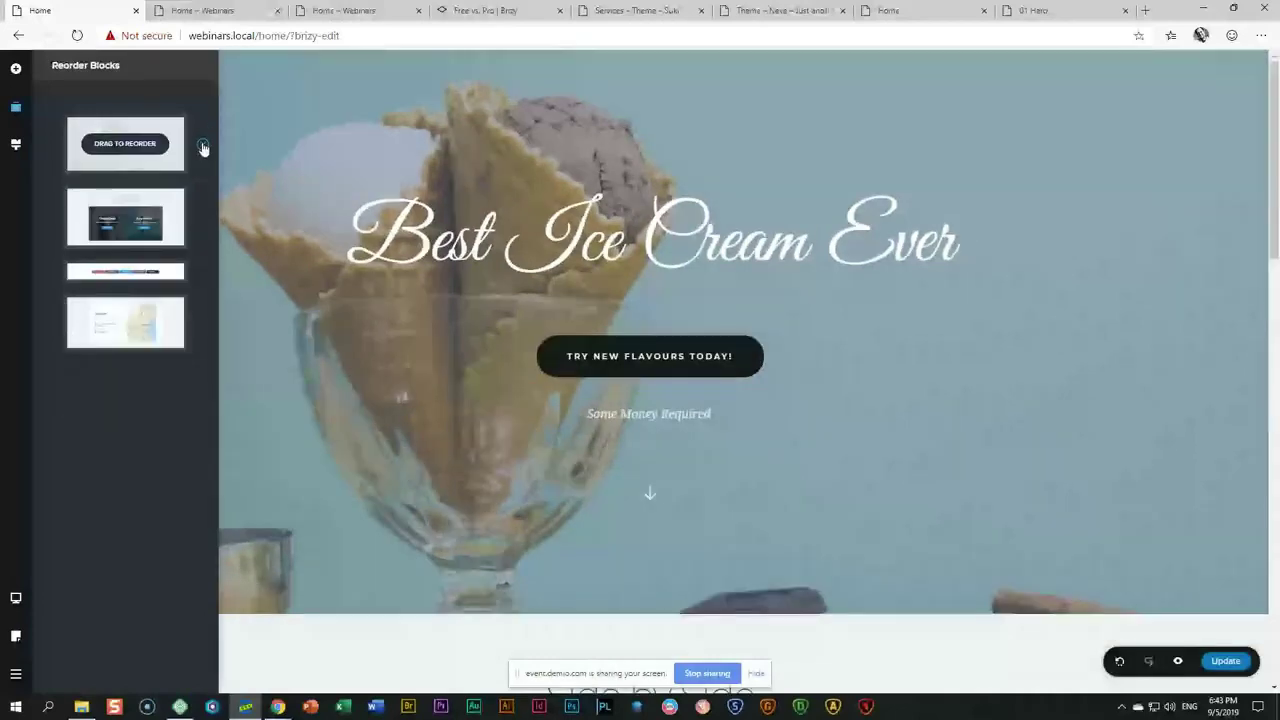
left_click(202, 147)
left_click(202, 148)
left_click(204, 158)
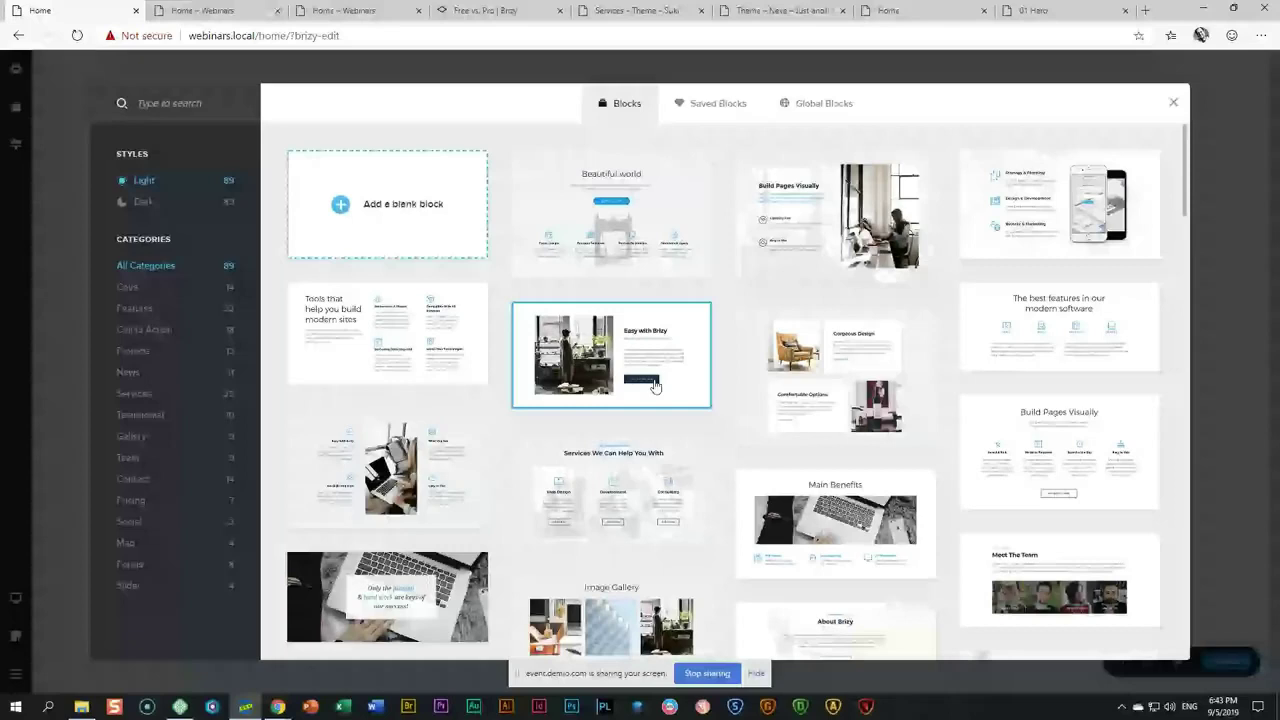
Add a blank block with two empty side-by-side columns to the emptied Home page.
left_click(655, 387)
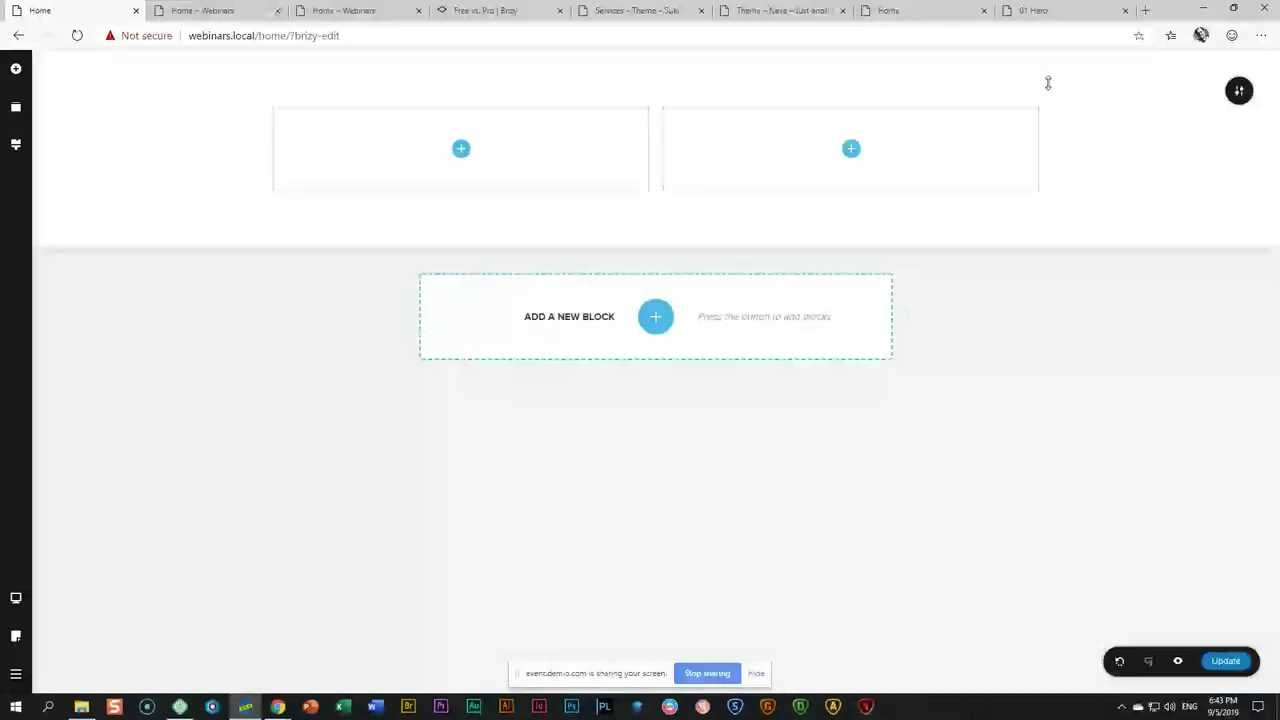